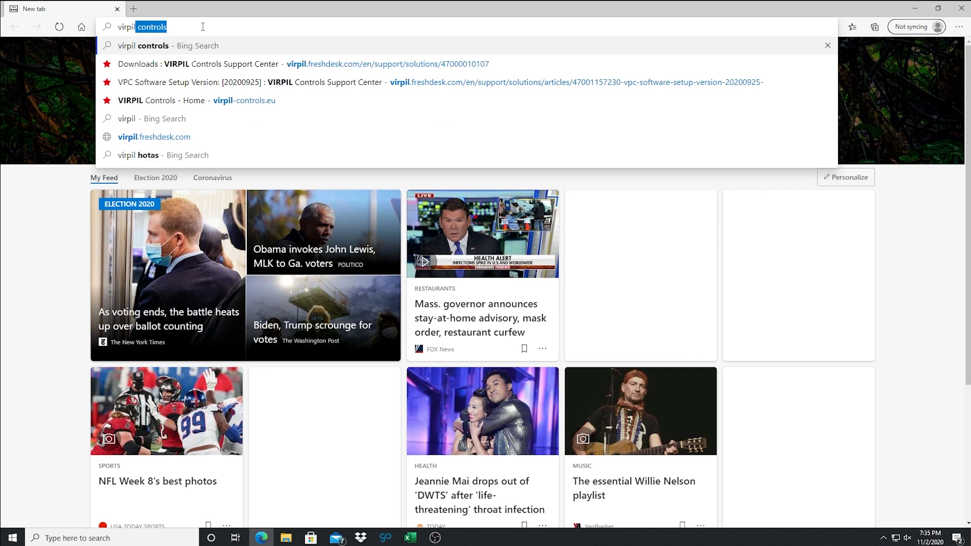
Search the web for "virpil controls" and open the Downloads page of the VIRPIL Controls Support Center
{"action": "key", "text": "Return"}
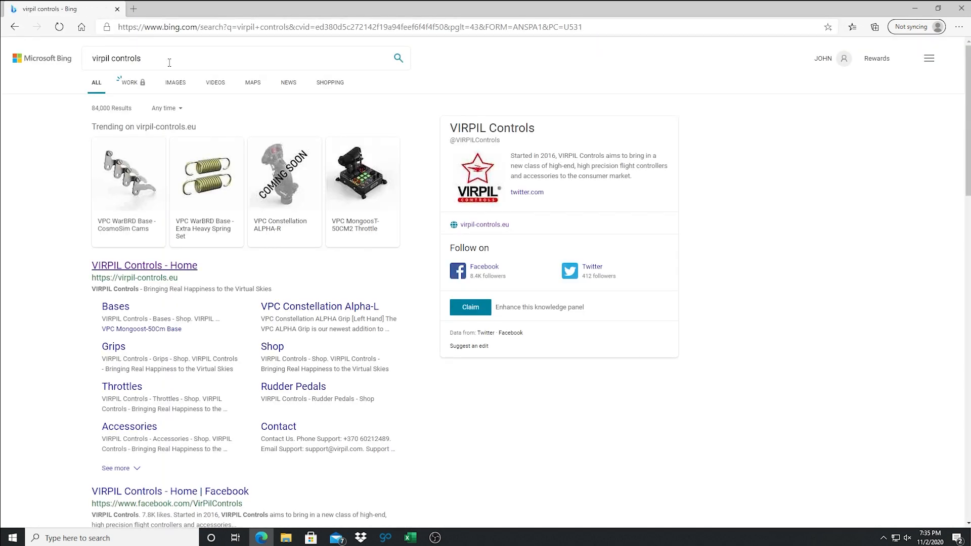
{"action": "left_click", "coordinate": [161, 266]}
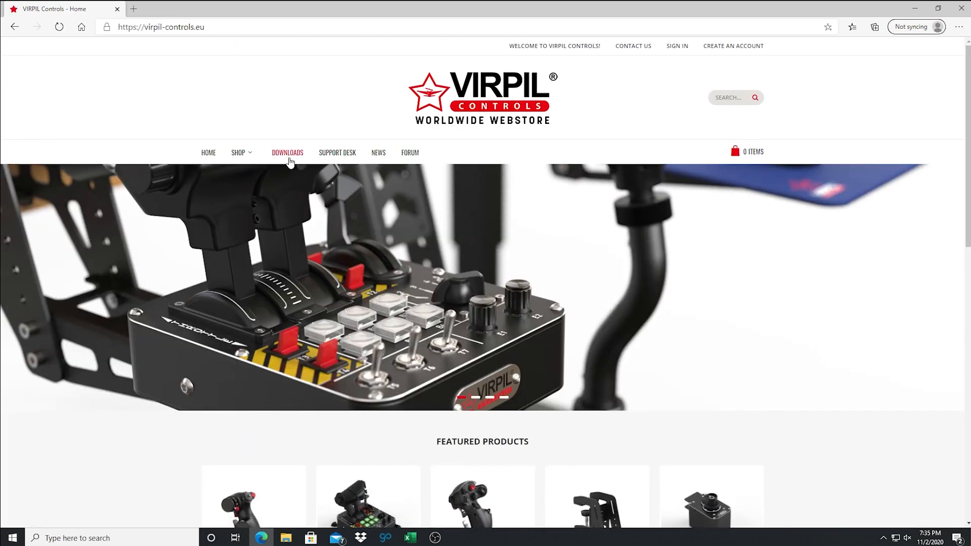
{"action": "left_click", "coordinate": [290, 160]}
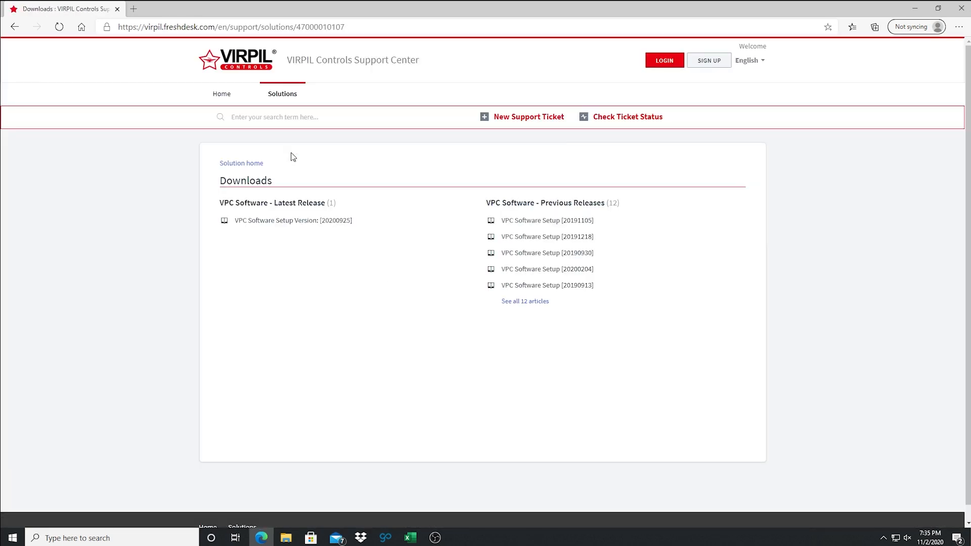
Download the zip file of VPC Software Setup version 20200925 and close the browser
{"action": "left_click", "coordinate": [289, 222]}
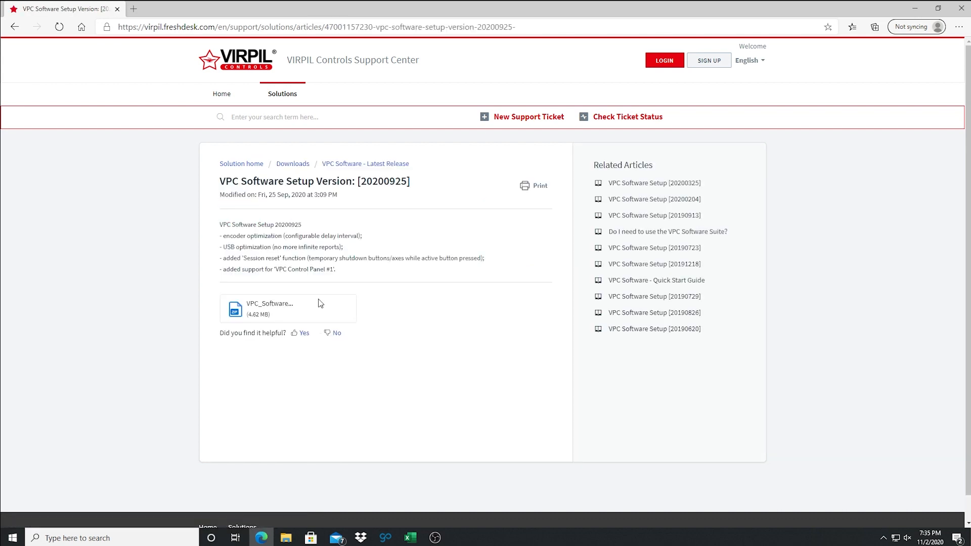
{"action": "left_click", "coordinate": [272, 305]}
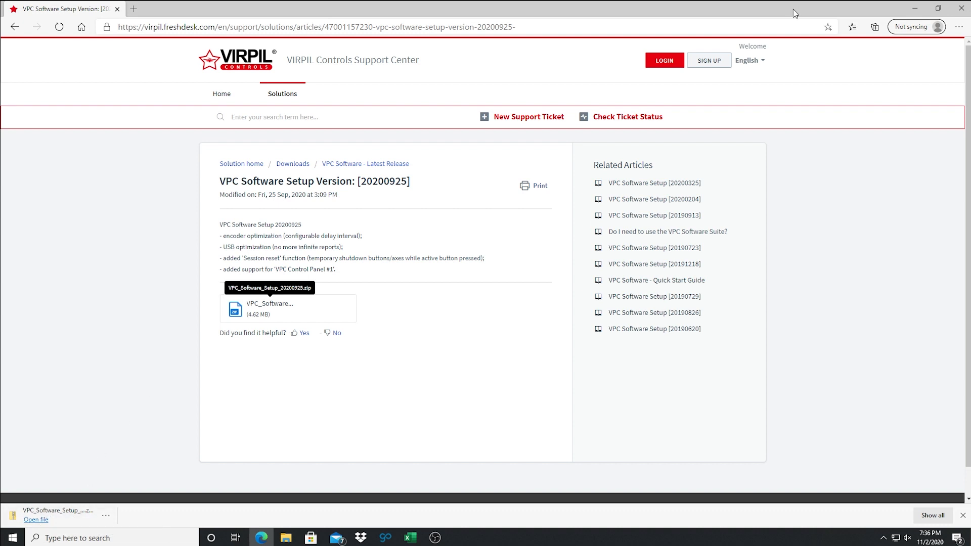
{"action": "left_click", "coordinate": [962, 8]}
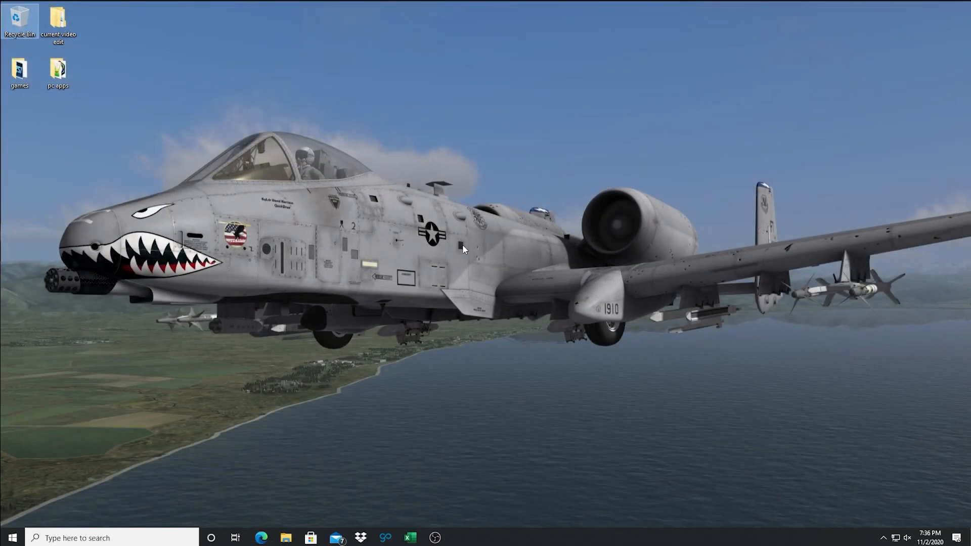
Delete the older VPC_Software_Setup_20200925 zip file and its extracted folder from the Downloads folder
{"action": "left_click", "coordinate": [289, 539]}
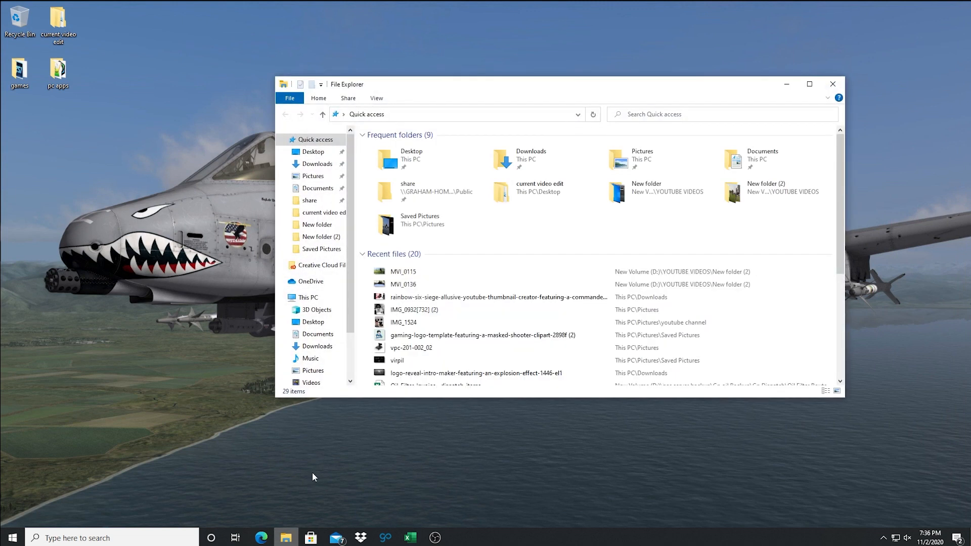
{"action": "left_click", "coordinate": [317, 167]}
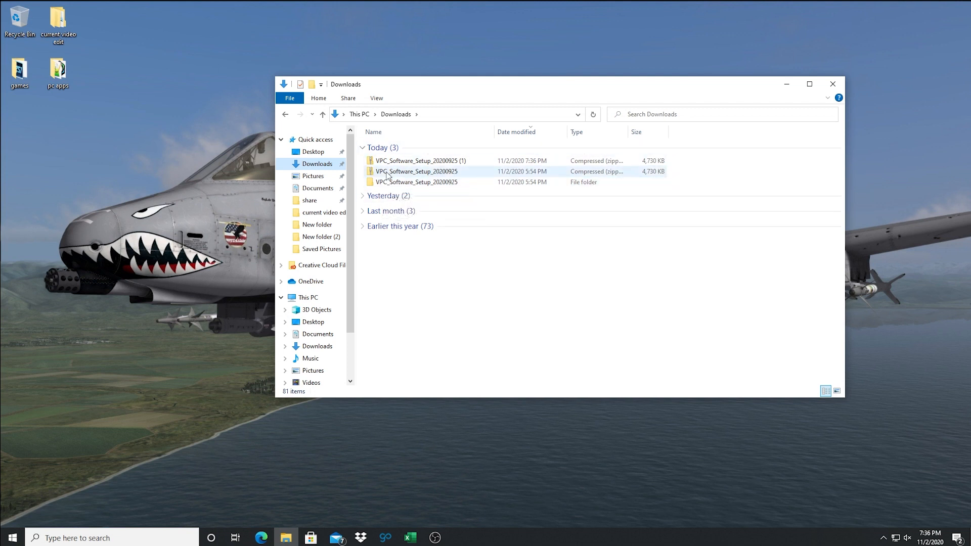
{"action": "left_click_drag", "start_coordinate": [362, 188], "coordinate": [380, 172]}
{"action": "right_click", "coordinate": [380, 171]}
{"action": "left_click", "coordinate": [448, 315]}
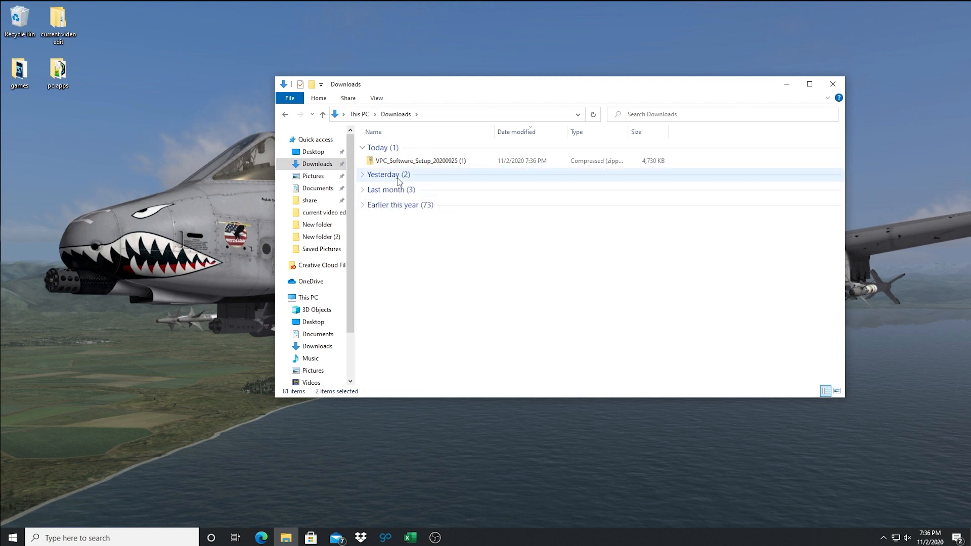
Extract the VPC_Software_Setup_20200925 (1) zip file to the suggested folder in Downloads
{"action": "right_click", "coordinate": [399, 162]}
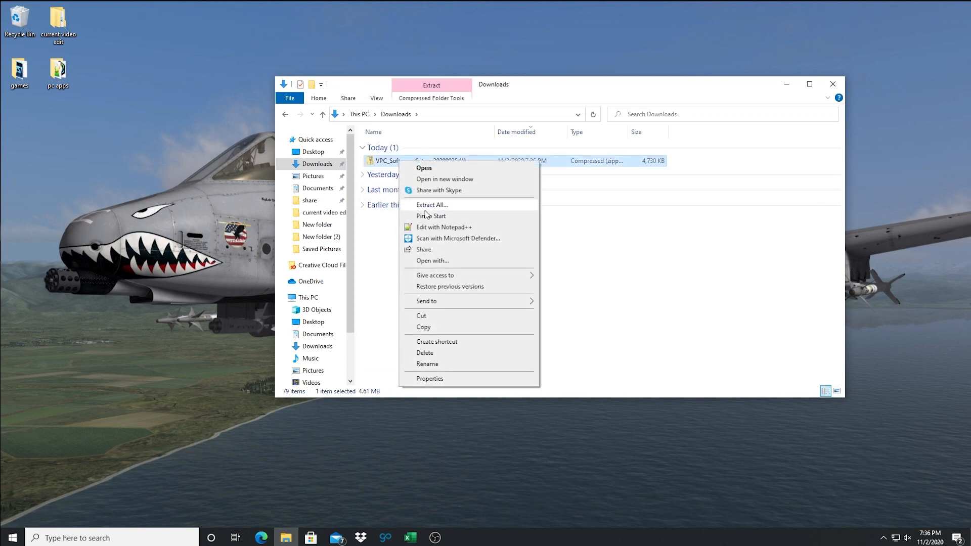
{"action": "left_click", "coordinate": [428, 204]}
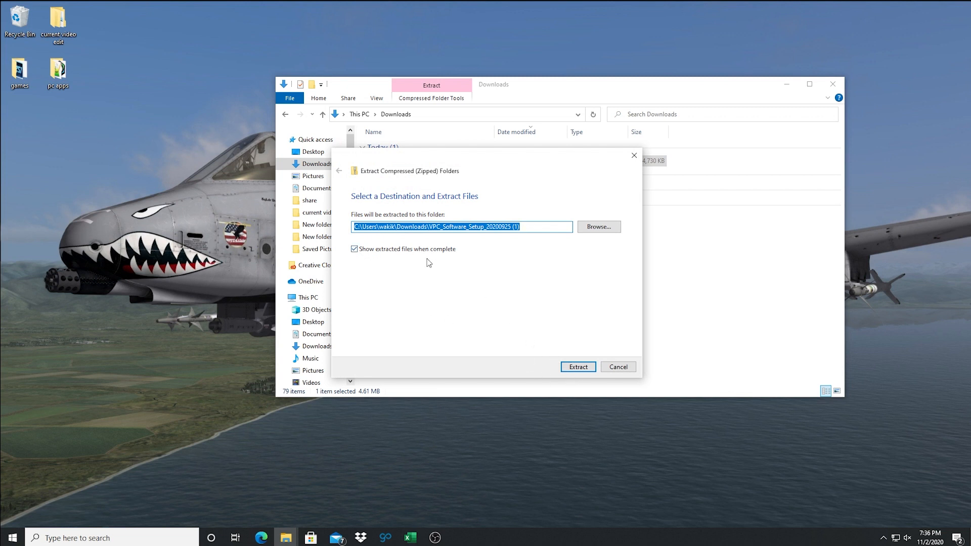
{"action": "left_click", "coordinate": [577, 366]}
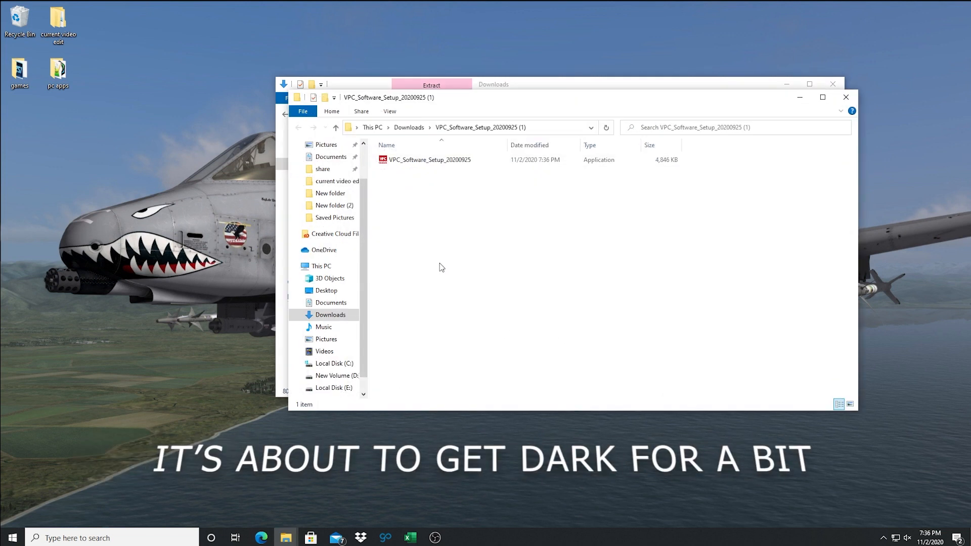
Run the extracted VPC_Software_Setup_20200925 installer and accept the default destination folder, C:\Program Files (x86)\VPC Software Suite
{"action": "double_click", "coordinate": [418, 166]}
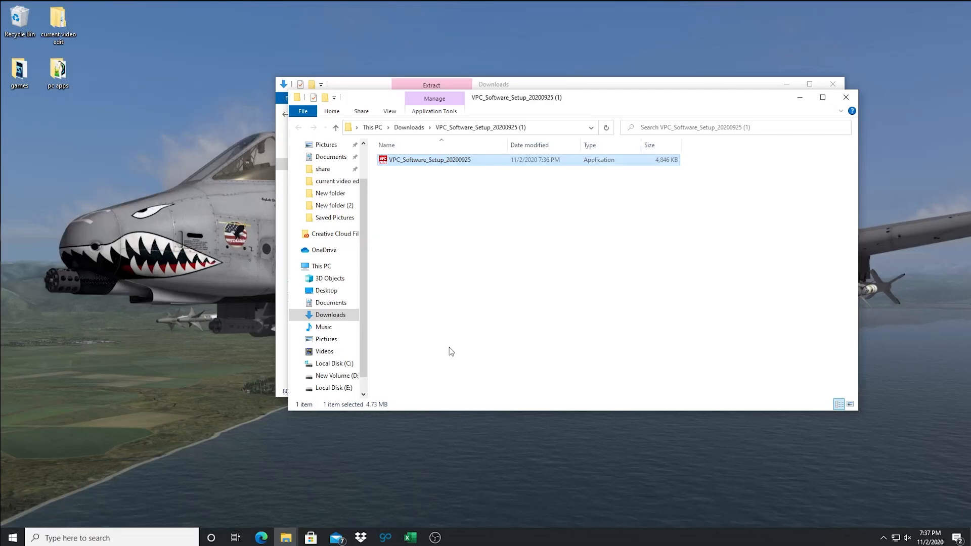
{"action": "right_click", "coordinate": [435, 161]}
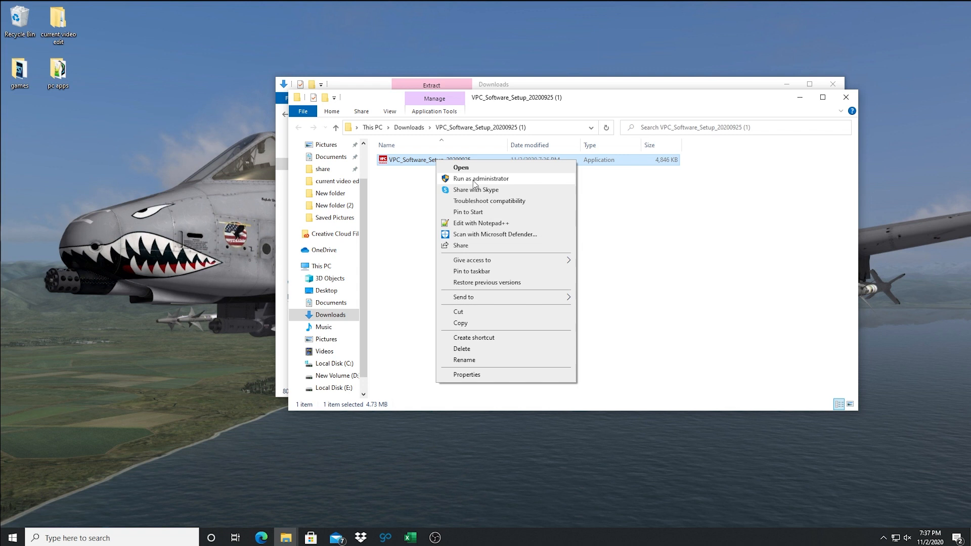
{"action": "left_click", "coordinate": [400, 206]}
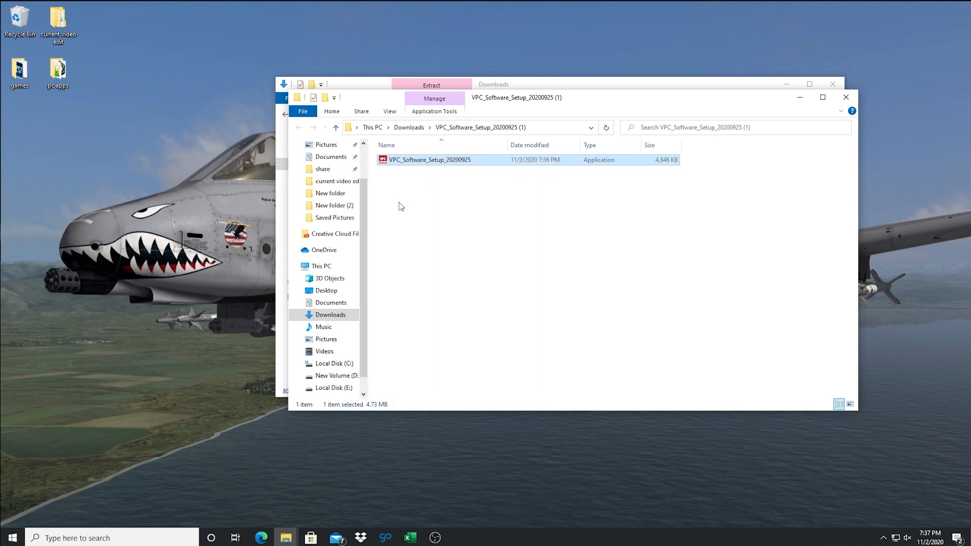
{"action": "double_click", "coordinate": [422, 162]}
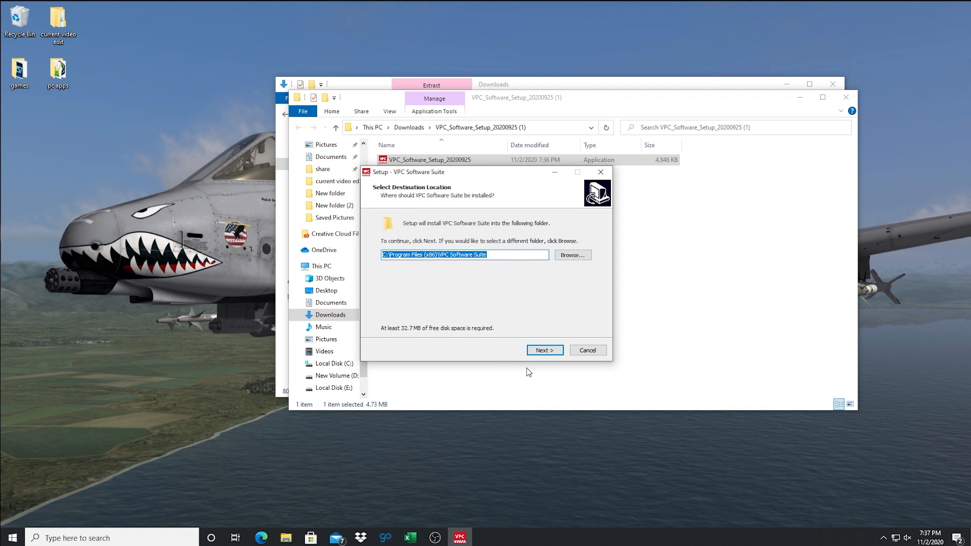
{"action": "left_click", "coordinate": [544, 351]}
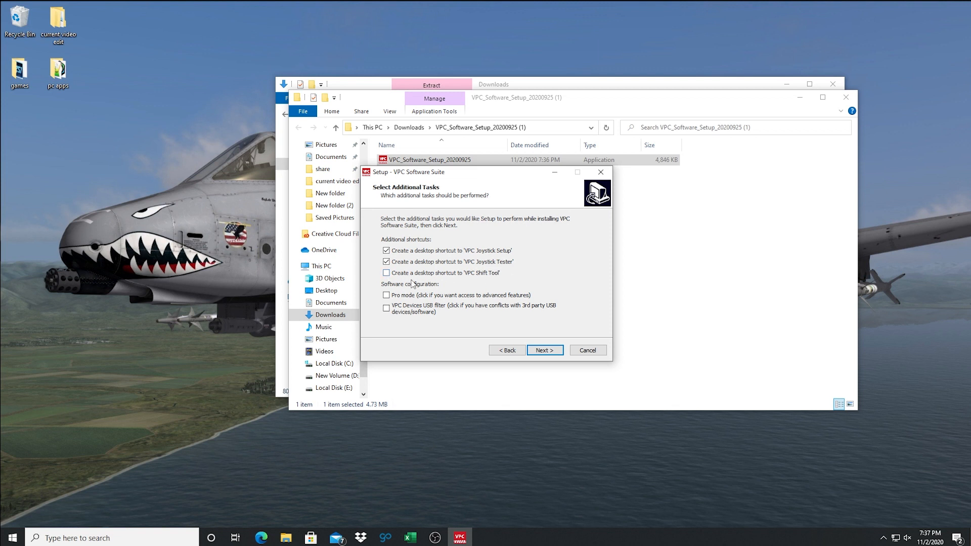
Add the VPC Shift Tool desktop shortcut and Pro mode to the setup tasks, and install the suite
{"action": "left_click", "coordinate": [387, 295]}
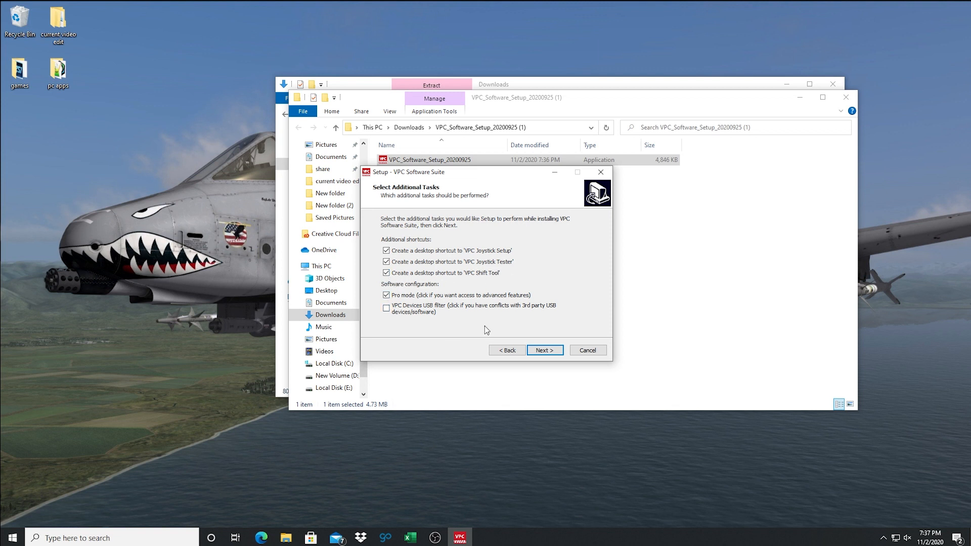
{"action": "left_click", "coordinate": [546, 352]}
{"action": "left_click", "coordinate": [544, 352]}
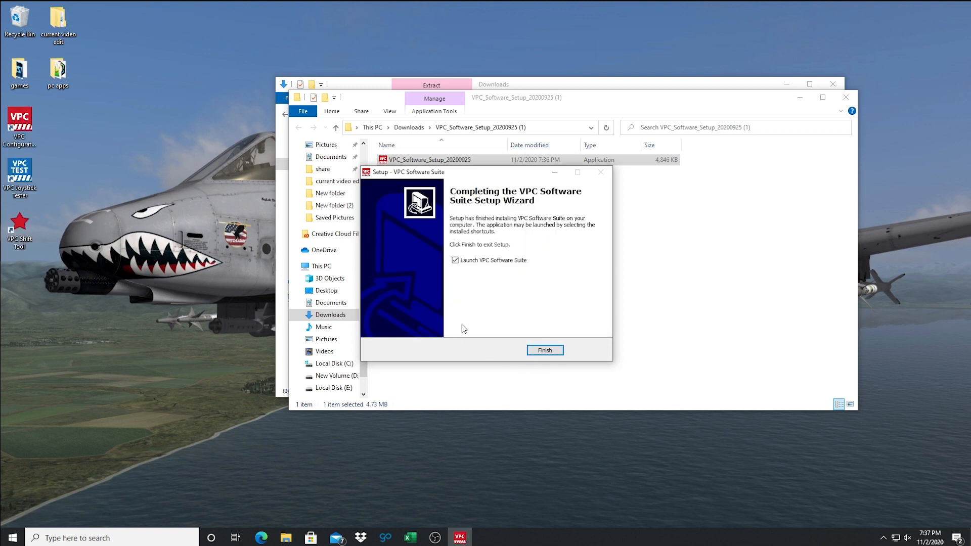
Finish the setup wizard without launching VPC Software Suite and close both File Explorer windows
{"action": "left_click", "coordinate": [455, 262]}
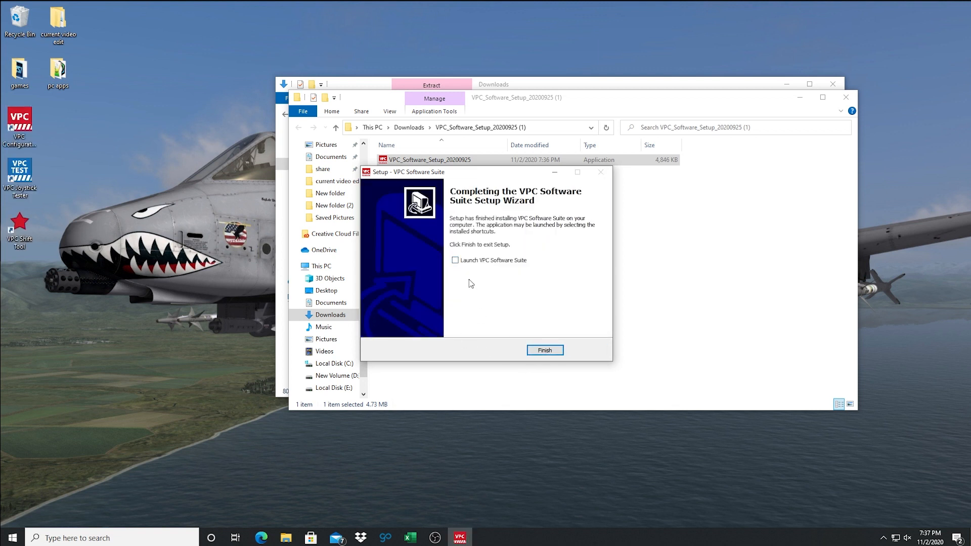
{"action": "left_click", "coordinate": [544, 351]}
{"action": "left_click", "coordinate": [846, 97]}
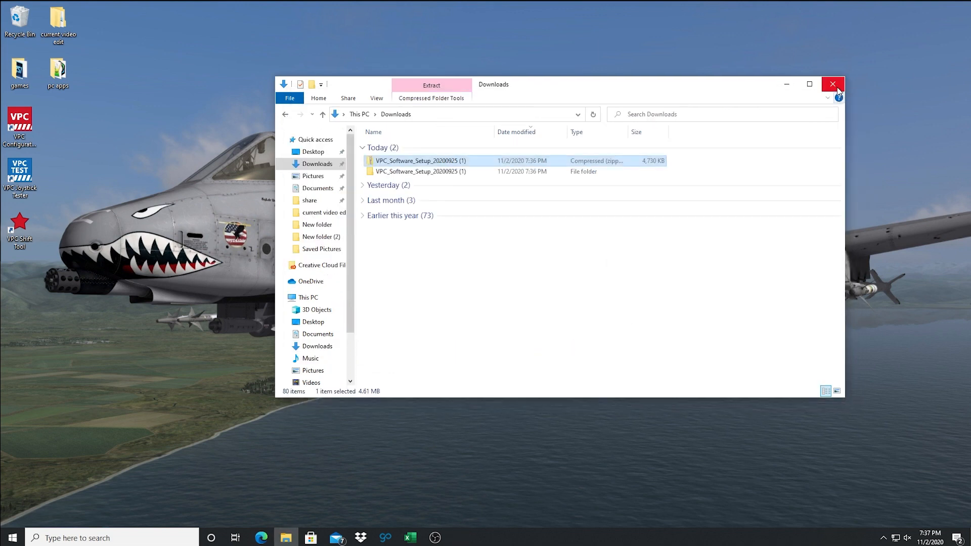
{"action": "left_click", "coordinate": [832, 84]}
Launch the VPC Configuration Tool from the desktop and select the R-VPC Stick WarBRD device
{"action": "left_click_drag", "start_coordinate": [56, 108], "coordinate": [122, 145]}
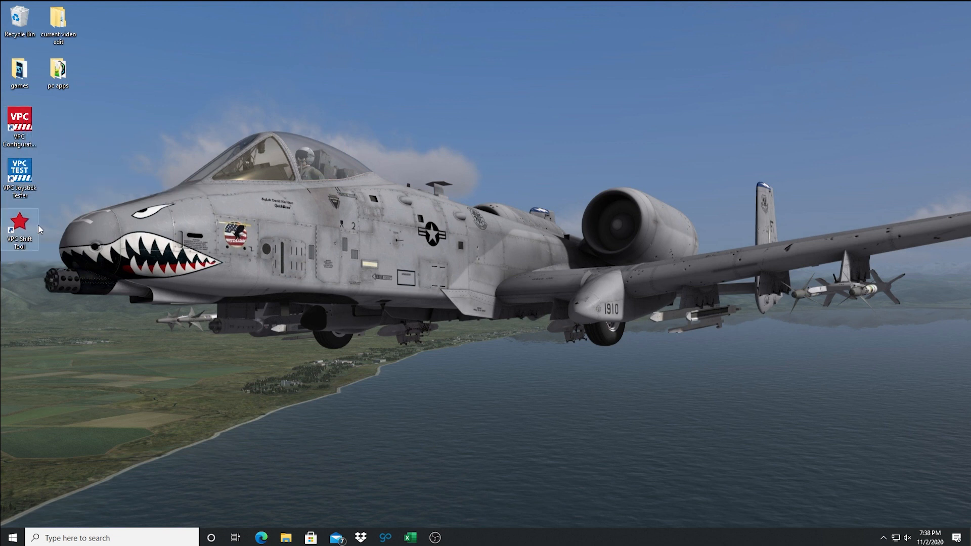
{"action": "double_click", "coordinate": [24, 121]}
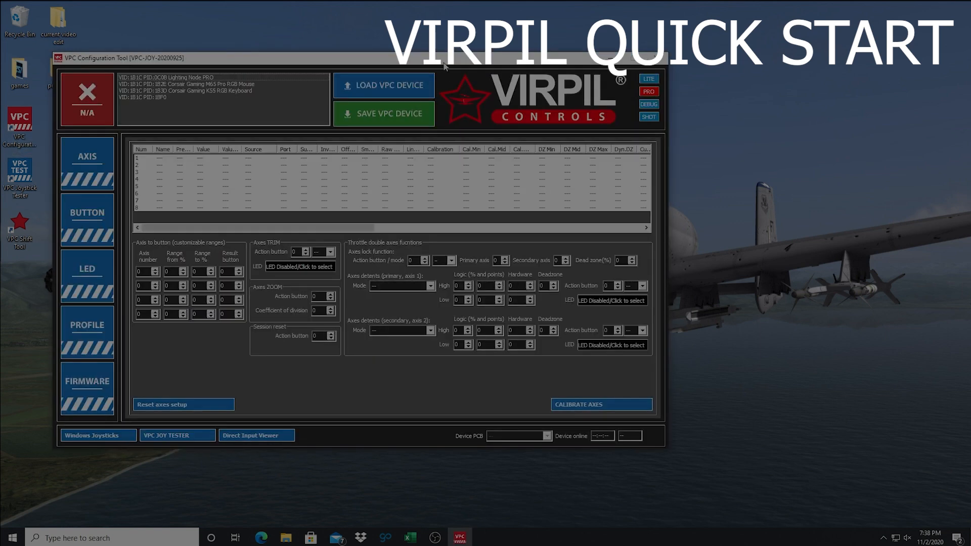
{"action": "left_click_drag", "start_coordinate": [444, 62], "coordinate": [635, 54]}
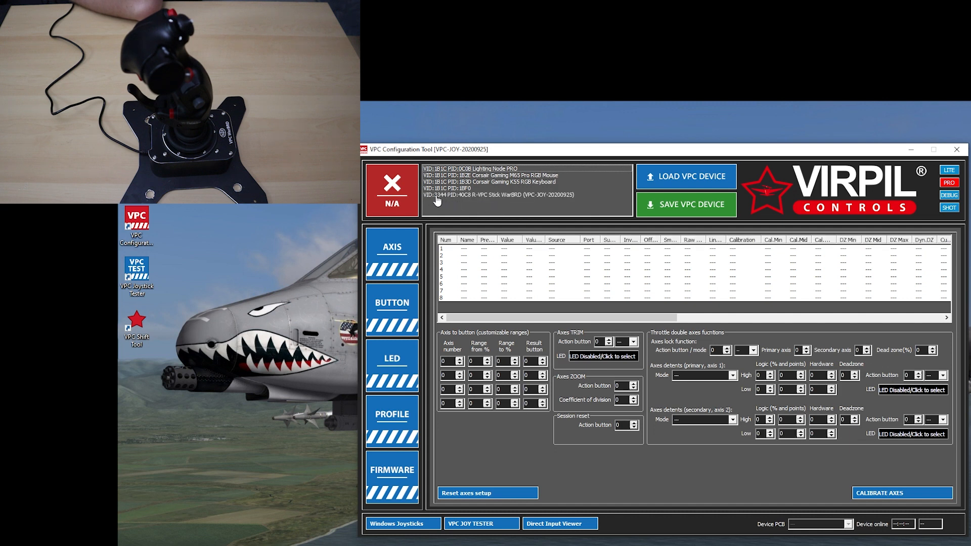
{"action": "left_click", "coordinate": [507, 197]}
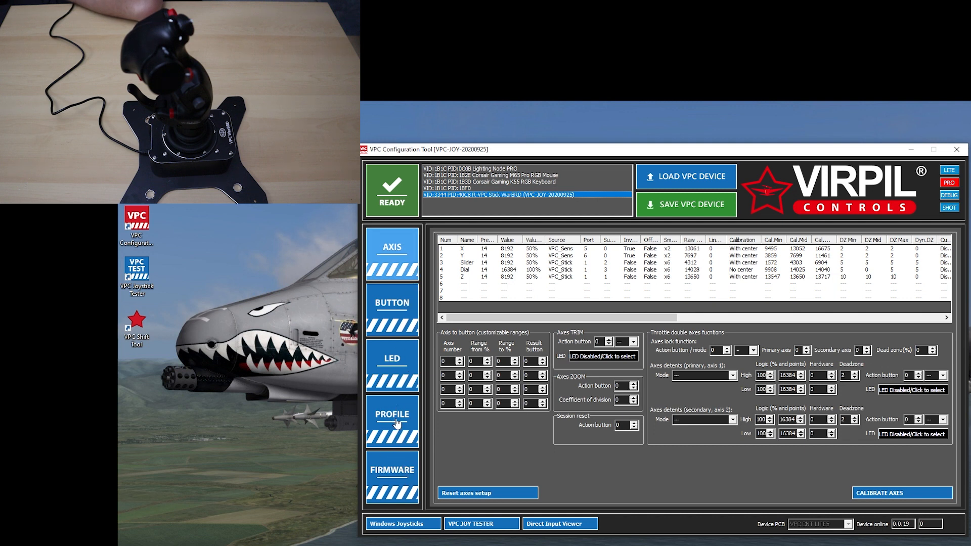
Run the automatic firmware update on the WarBRD stick with the preset 20200925 firmware file, accepting the warning
{"action": "left_click", "coordinate": [392, 481]}
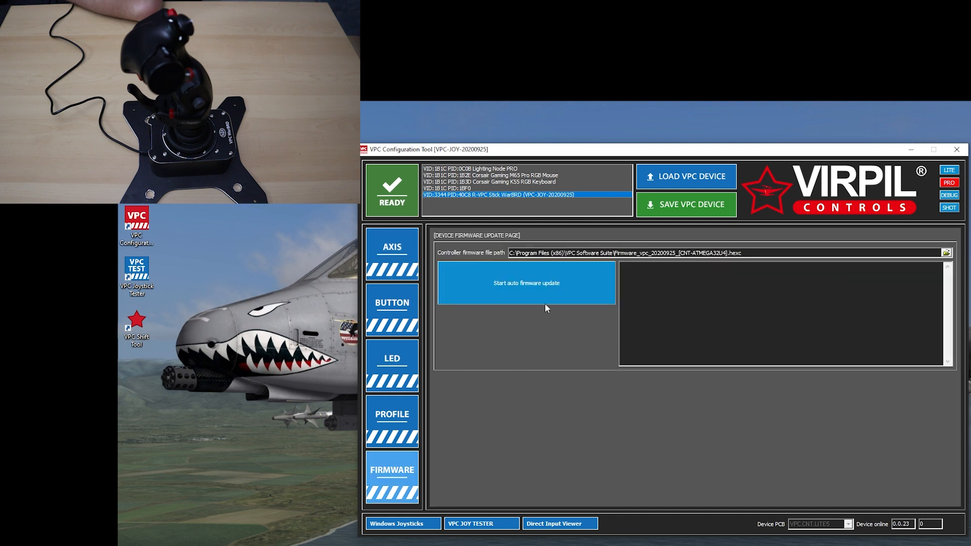
{"action": "left_click", "coordinate": [525, 283]}
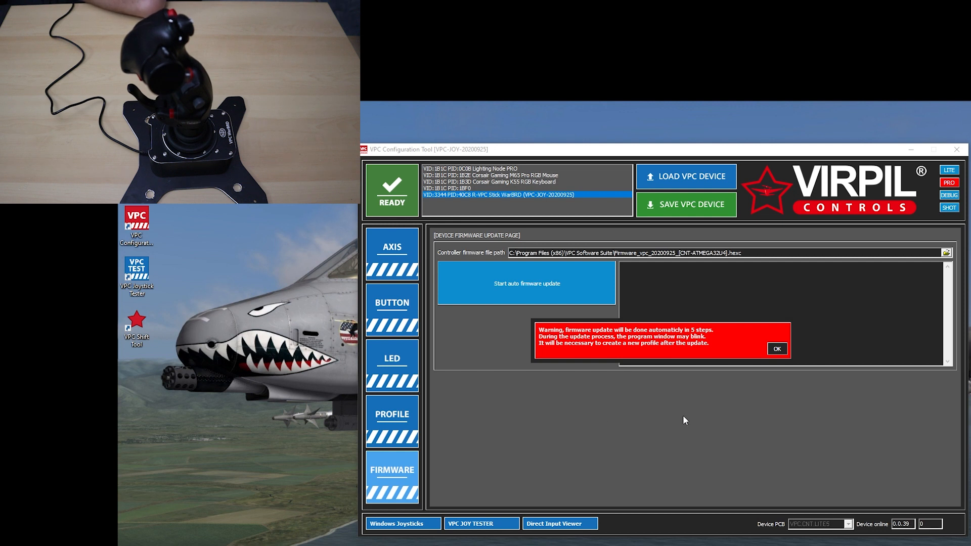
{"action": "left_click", "coordinate": [778, 350]}
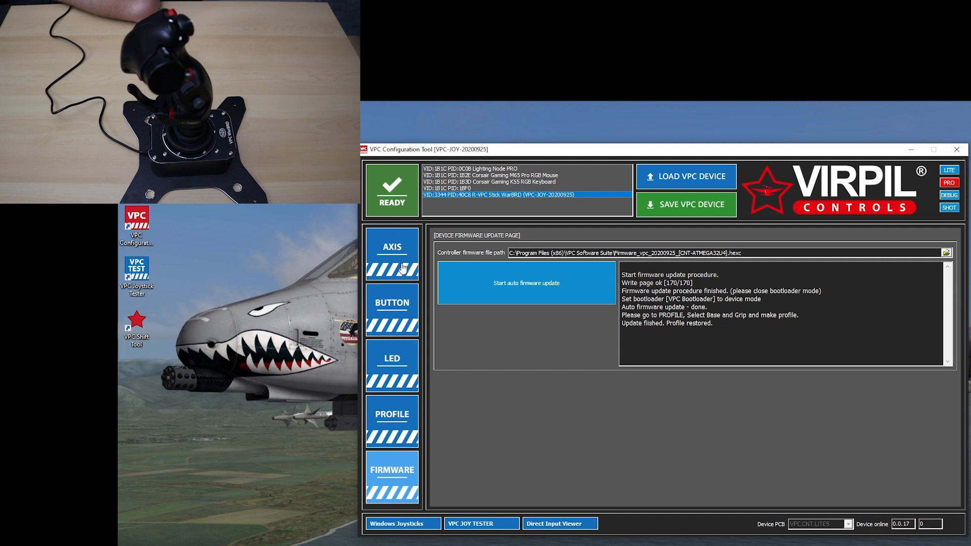
Create a new device profile with the VPC WarBRD flight base and VPC V.F.X F14 grip, and reconnect the stick
{"action": "left_click", "coordinate": [392, 434]}
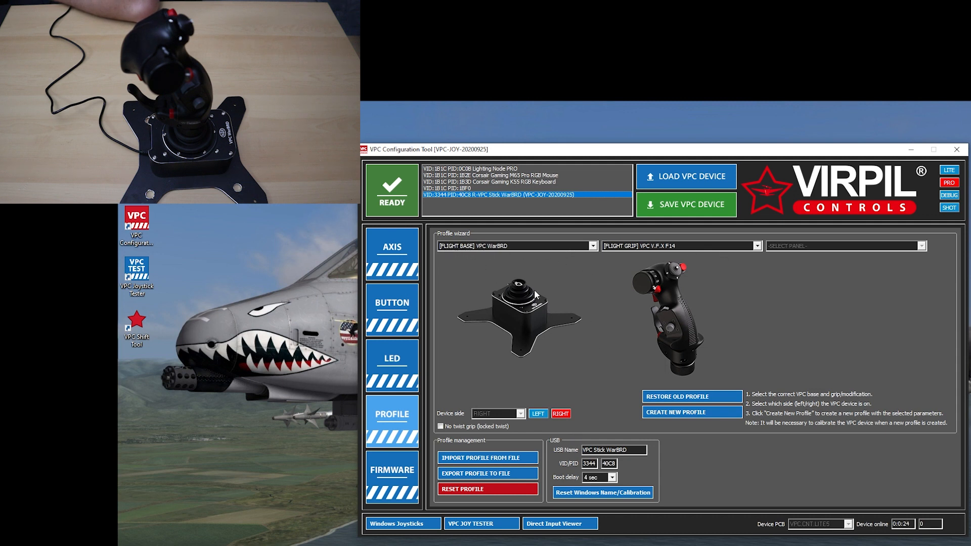
{"action": "left_click", "coordinate": [593, 247]}
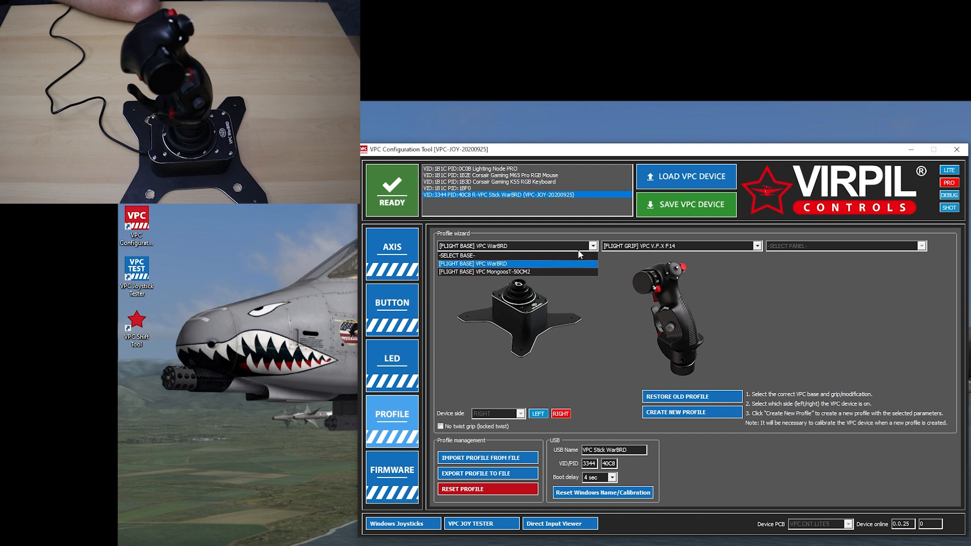
{"action": "left_click", "coordinate": [485, 264]}
{"action": "left_click", "coordinate": [757, 246]}
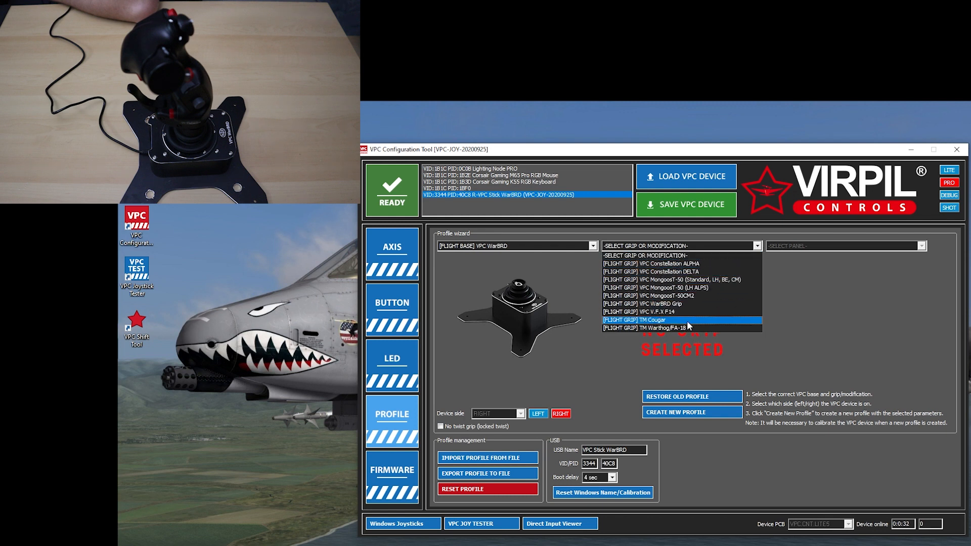
{"action": "left_click", "coordinate": [666, 311]}
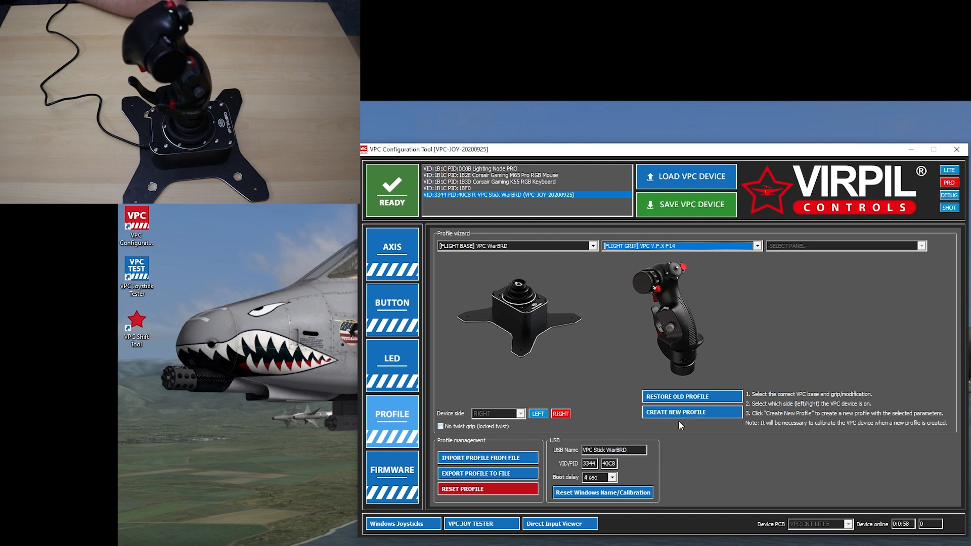
{"action": "left_click", "coordinate": [707, 413]}
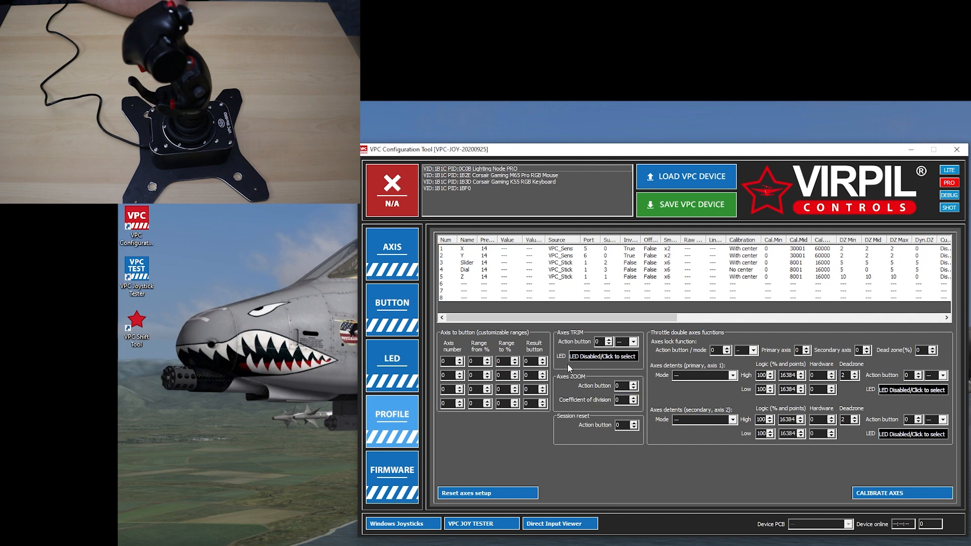
{"action": "left_click", "coordinate": [402, 207]}
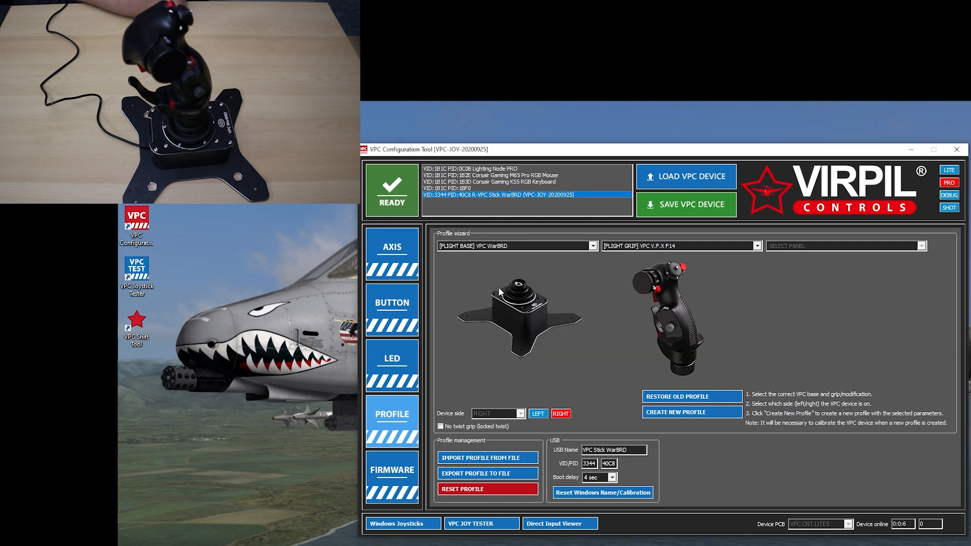
Calibrate the stick's axes and save the calibration to the profile
{"action": "left_click", "coordinate": [399, 261]}
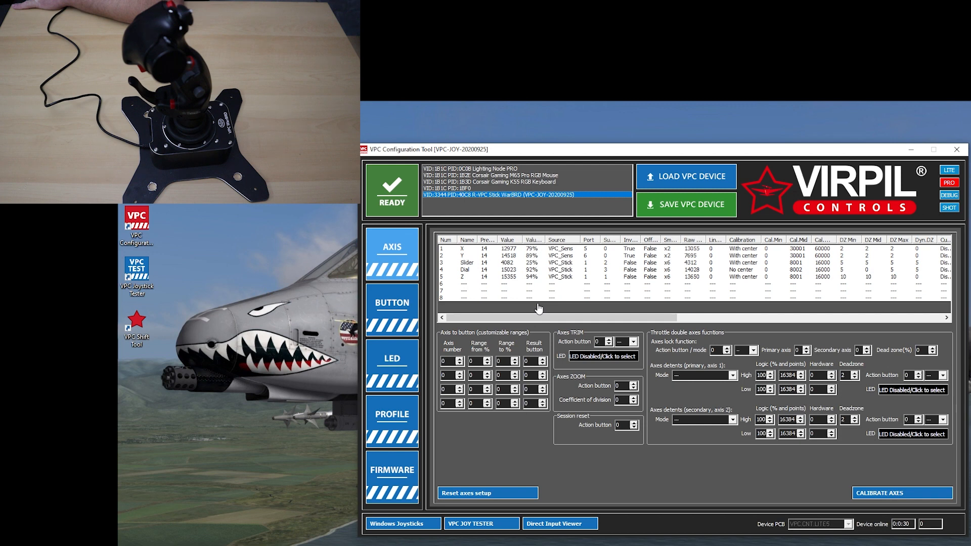
{"action": "left_click", "coordinate": [884, 494]}
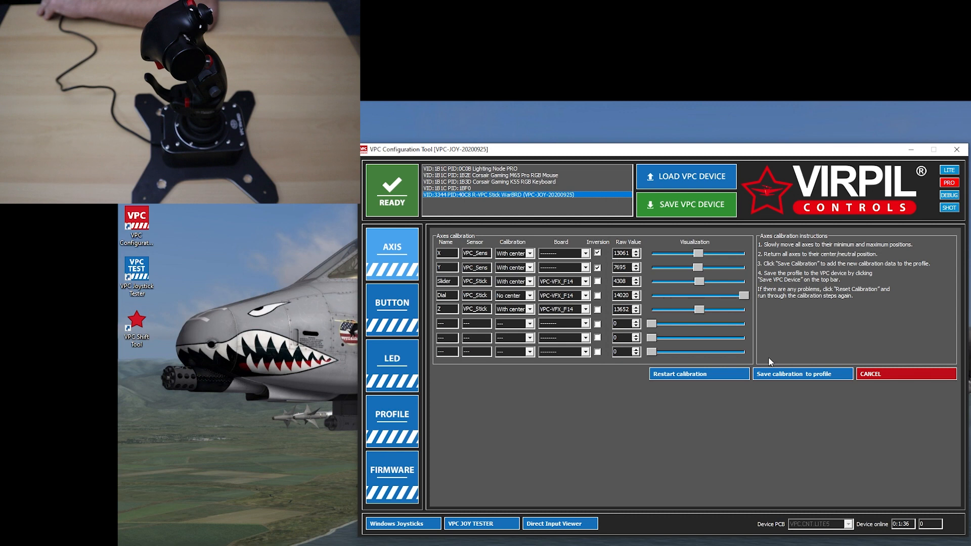
{"action": "left_click", "coordinate": [791, 376]}
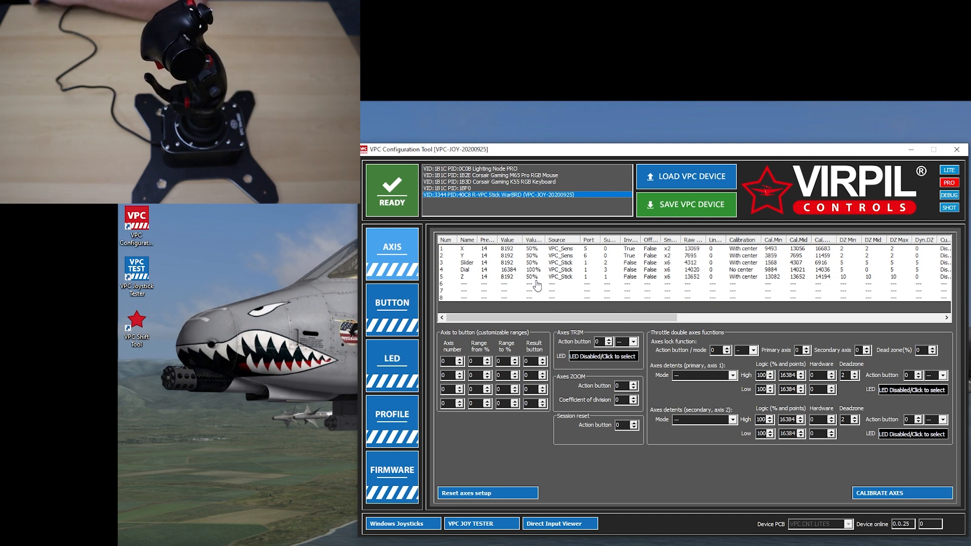
Save the calibrated profile to the WarBRD stick, and close the configuration tool after reviewing the button and LED settings
{"action": "left_click", "coordinate": [674, 216]}
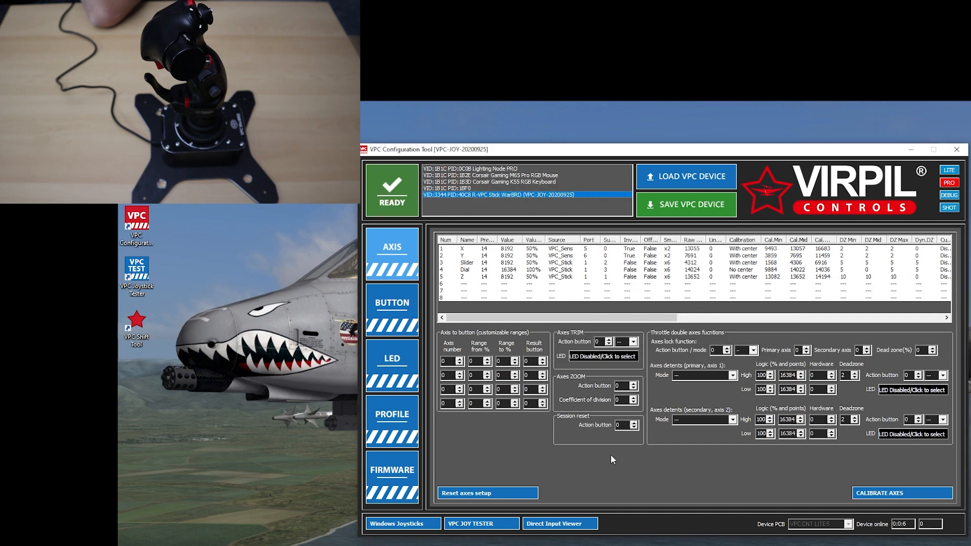
{"action": "left_click", "coordinate": [393, 309]}
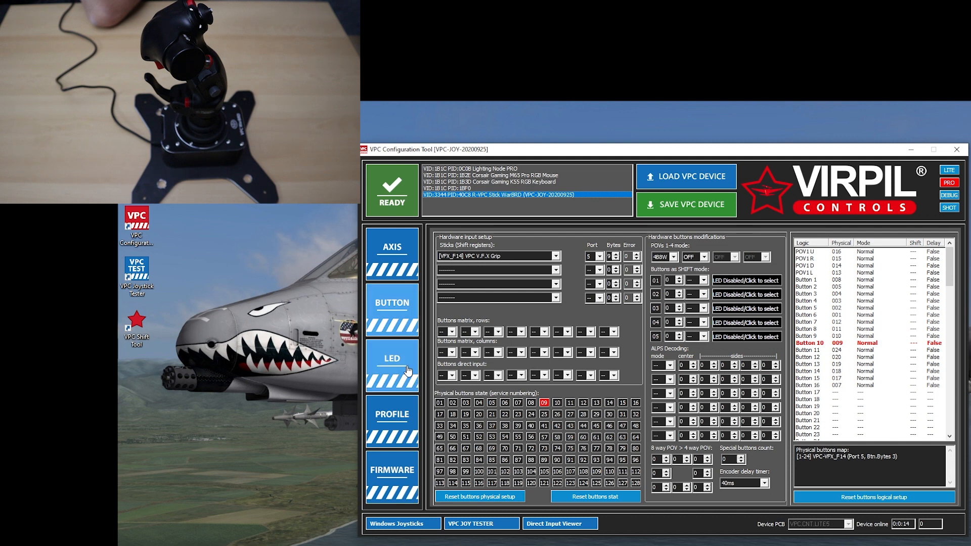
{"action": "left_click", "coordinate": [411, 380]}
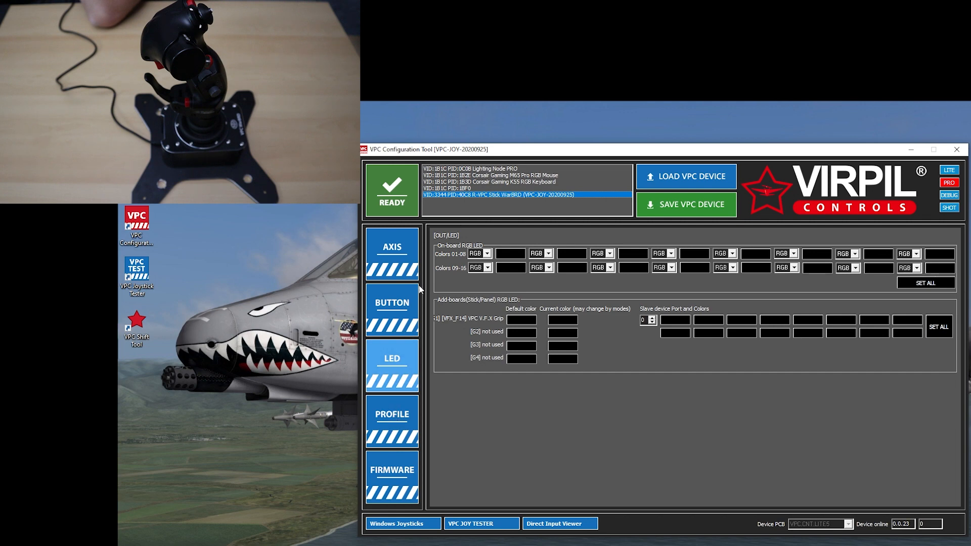
{"action": "left_click", "coordinate": [410, 258]}
{"action": "left_click", "coordinate": [955, 150]}
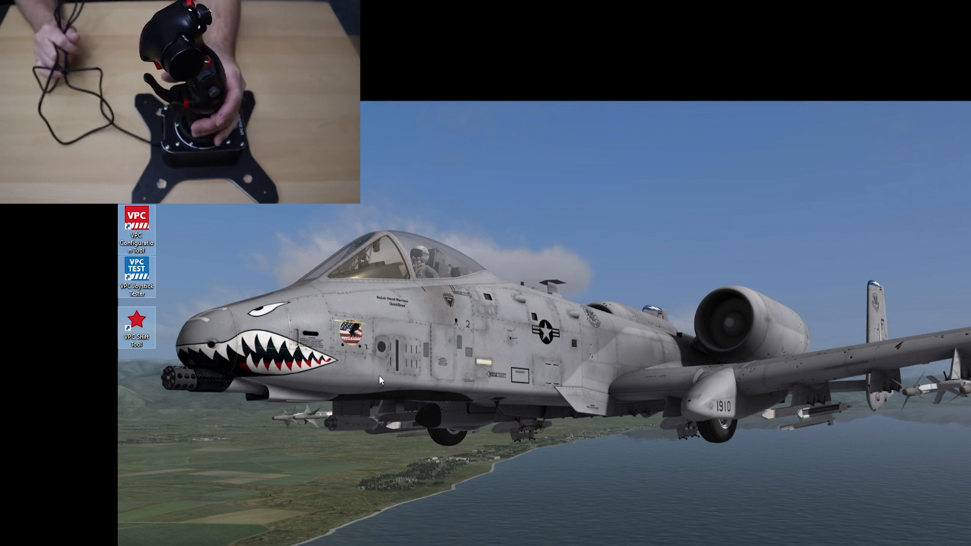
{"action": "left_click", "coordinate": [632, 313]}
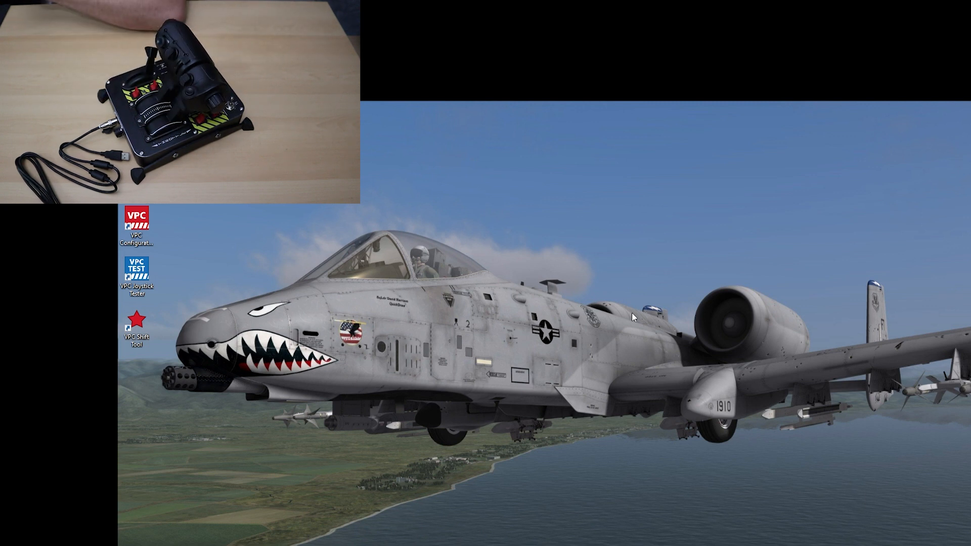
Launch the VPC Configuration Tool from the desktop and select the LEFT VPC Throttle MT-50 CM2 device, staying in PRO mode
{"action": "double_click", "coordinate": [135, 223]}
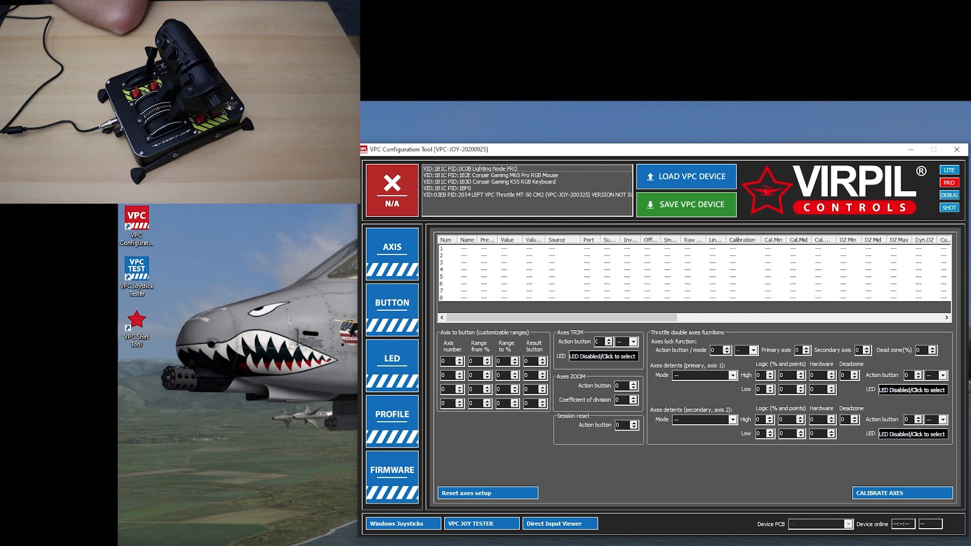
{"action": "left_click", "coordinate": [604, 195]}
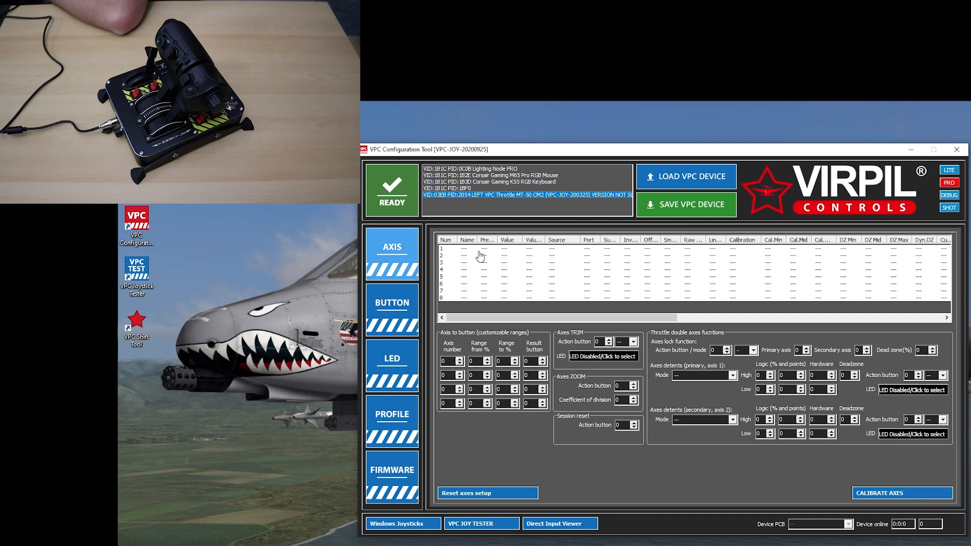
{"action": "left_click", "coordinate": [397, 250]}
{"action": "left_click", "coordinate": [949, 170]}
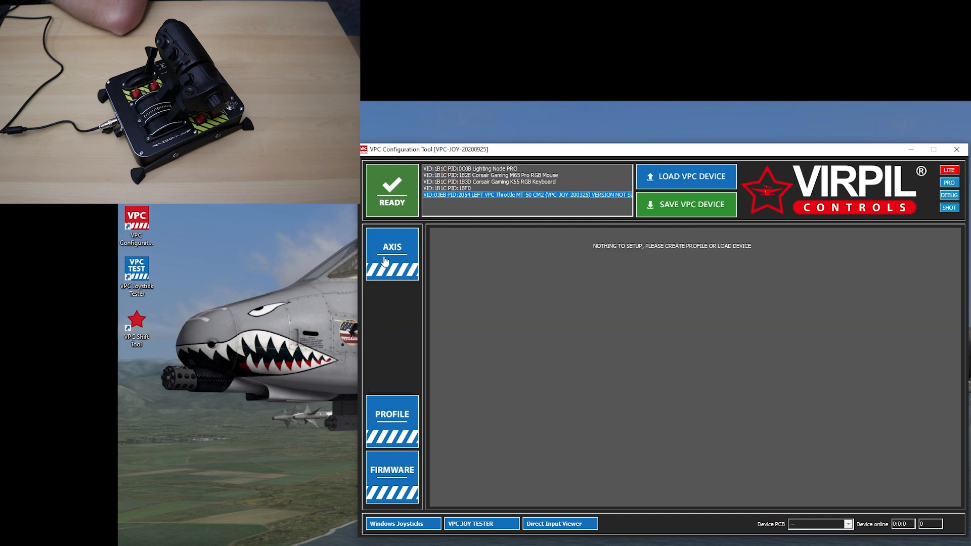
{"action": "left_click", "coordinate": [949, 183]}
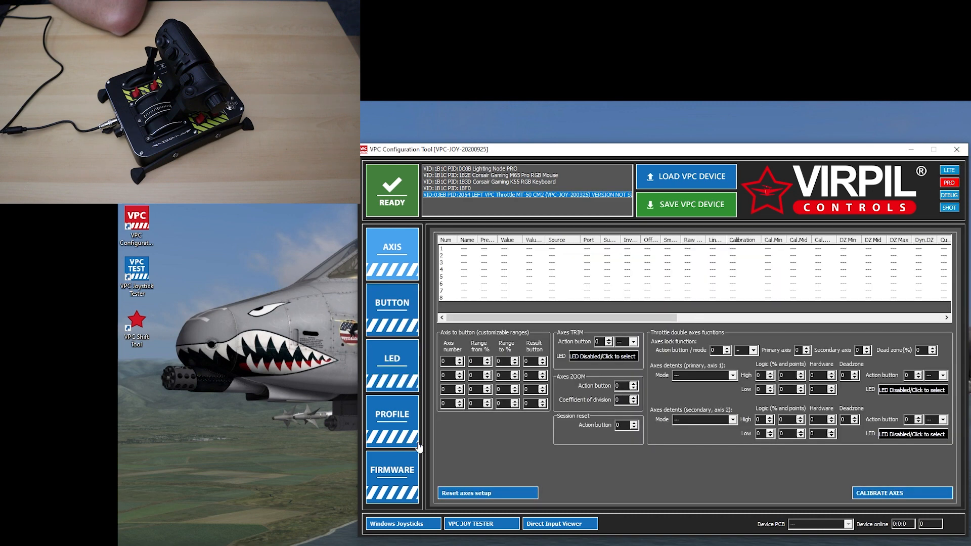
Run the automatic firmware update on the throttle with the preset 20200925 firmware file, accepting the warning
{"action": "left_click", "coordinate": [395, 482]}
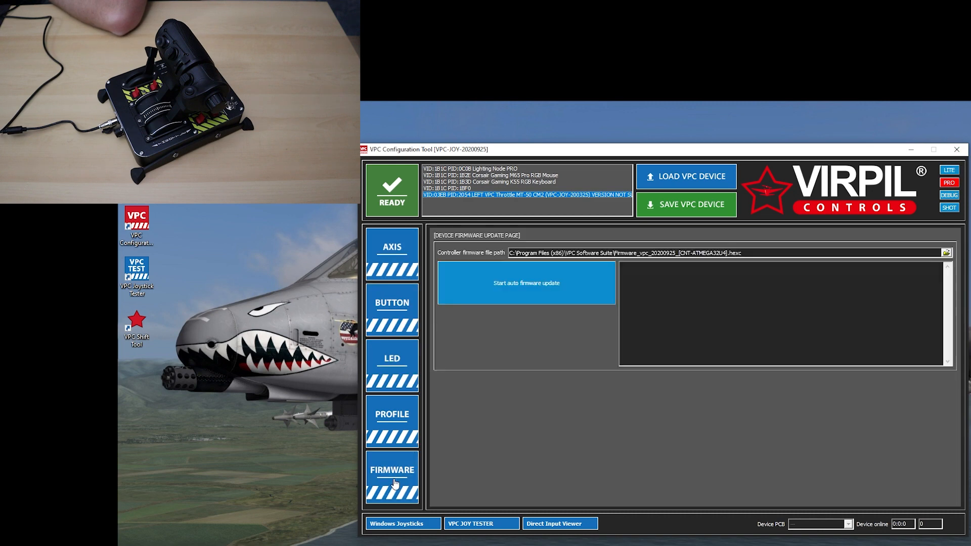
{"action": "left_click", "coordinate": [540, 287]}
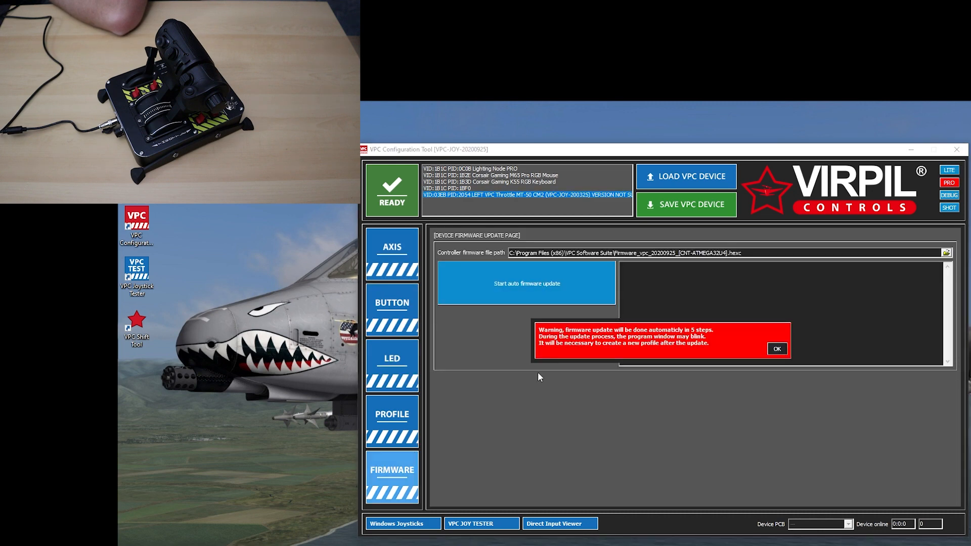
{"action": "left_click", "coordinate": [778, 349]}
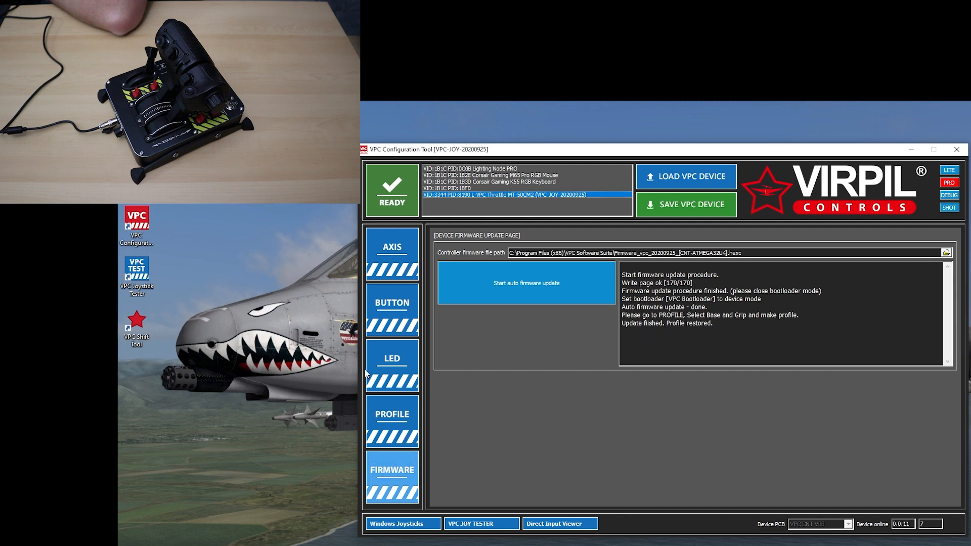
Create a new left-side device profile with the VPC MongoosT-50CM2 throttle base and its 5-Way Mode Modifier option, without a panel
{"action": "left_click", "coordinate": [401, 425]}
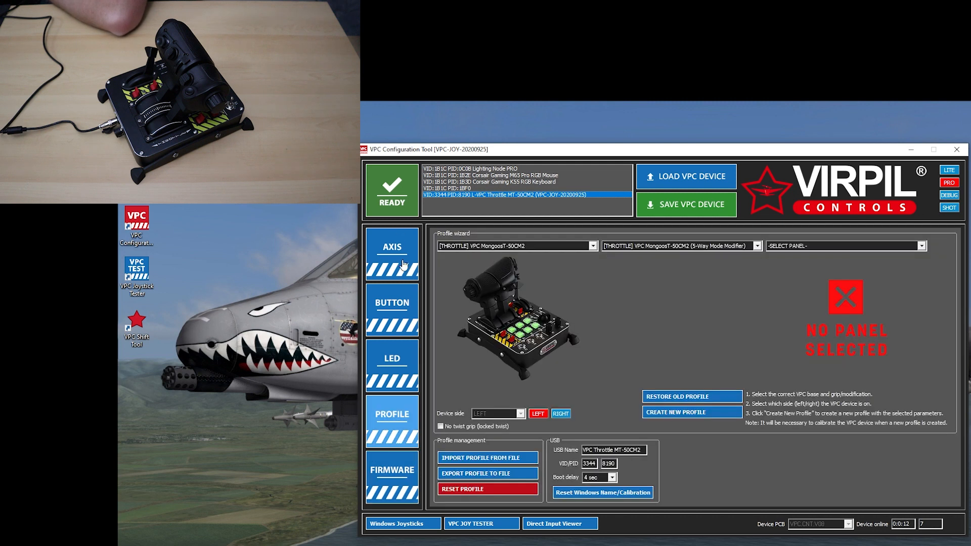
{"action": "left_click", "coordinate": [921, 246]}
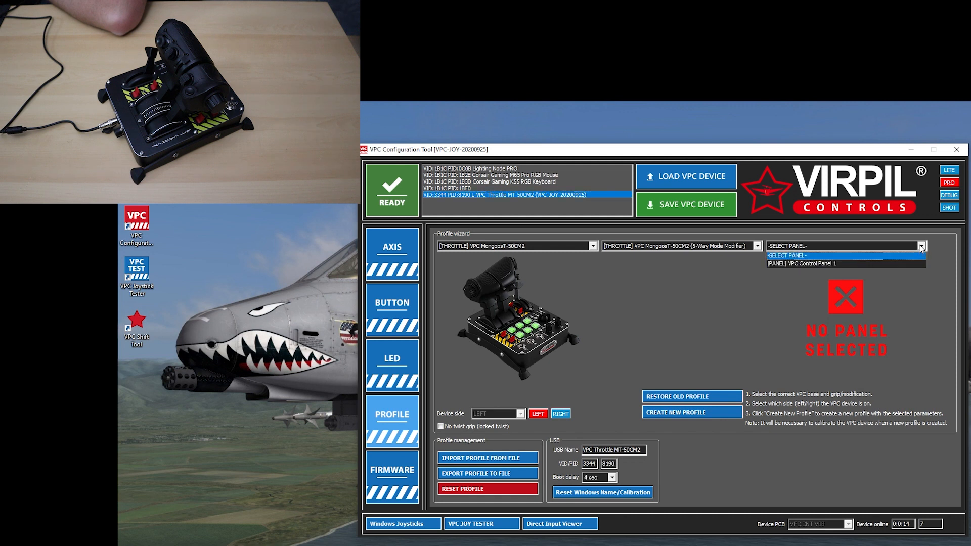
{"action": "left_click", "coordinate": [921, 247]}
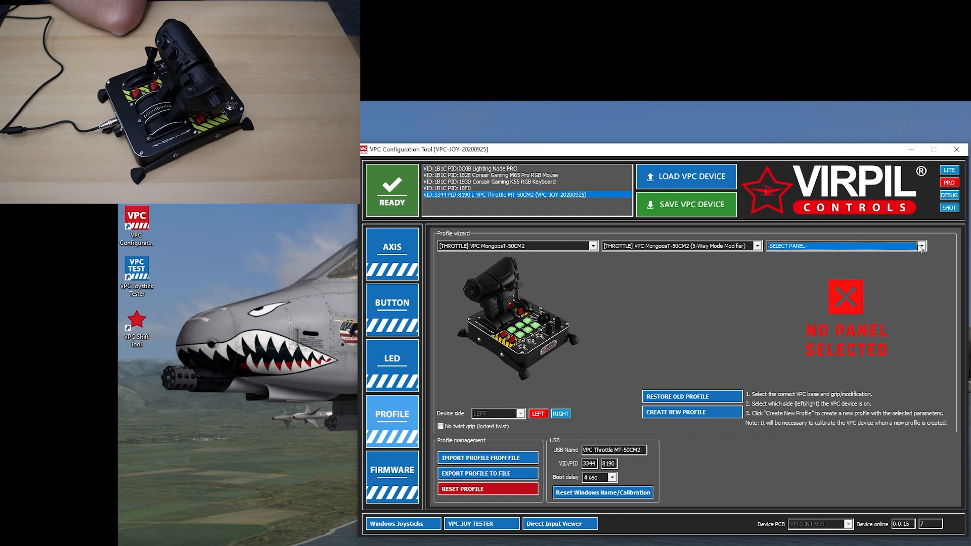
{"action": "left_click", "coordinate": [757, 247]}
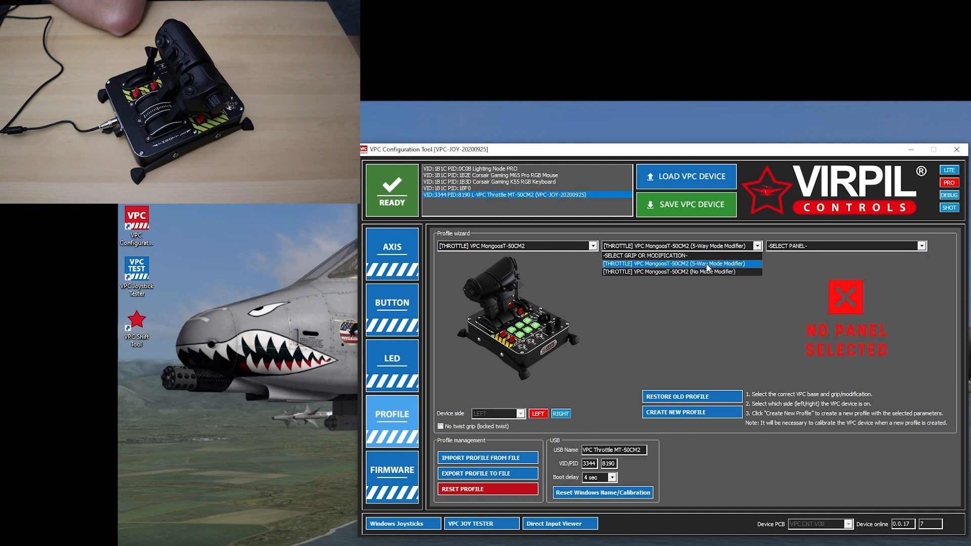
{"action": "left_click", "coordinate": [707, 264]}
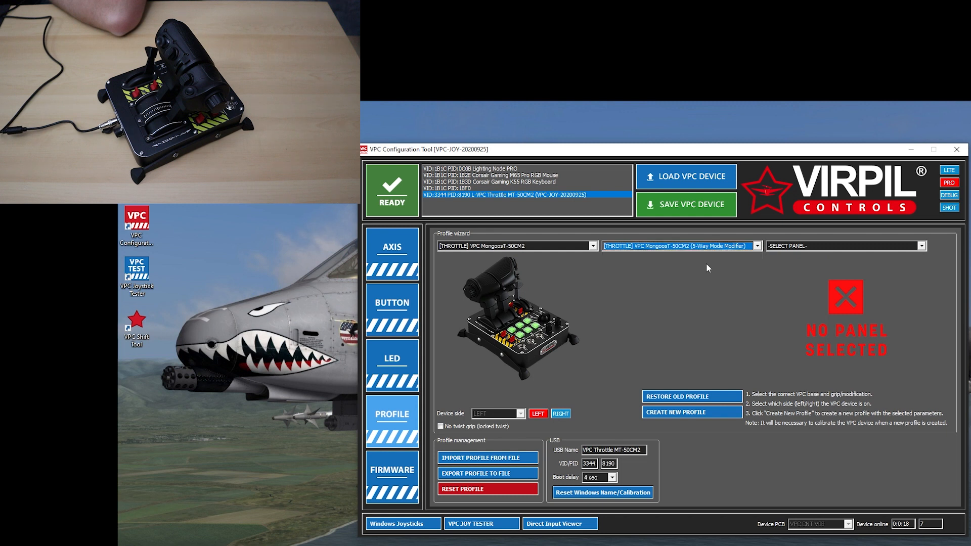
{"action": "left_click", "coordinate": [593, 247]}
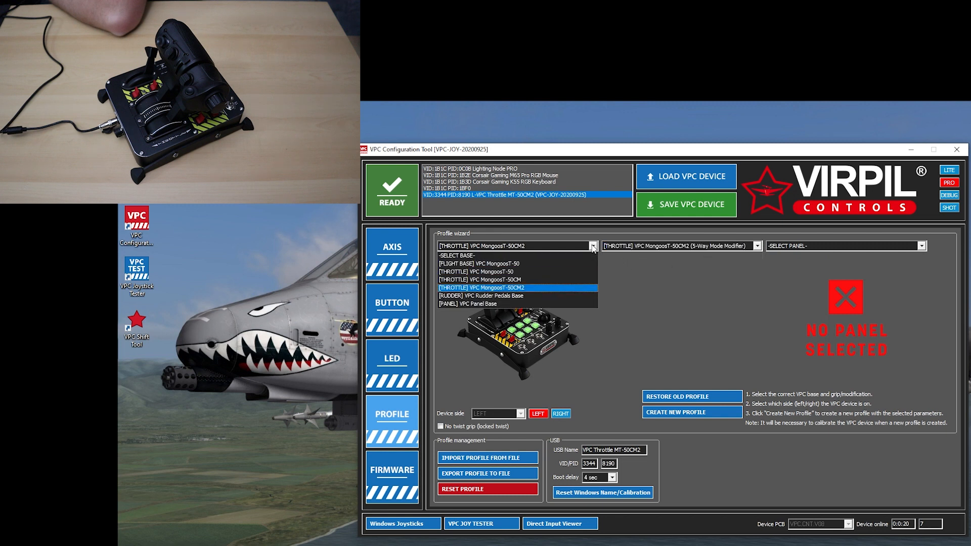
{"action": "left_click", "coordinate": [532, 288]}
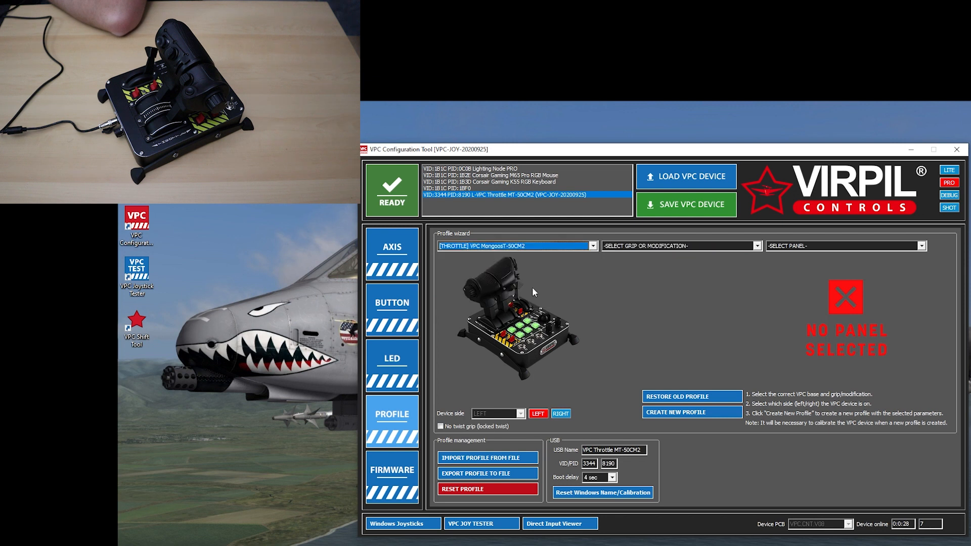
{"action": "left_click", "coordinate": [758, 247]}
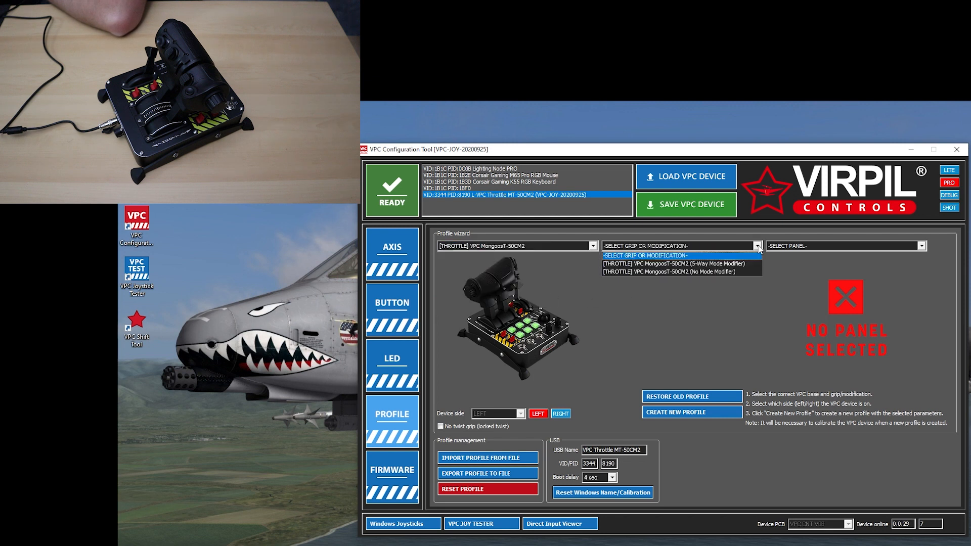
{"action": "left_click", "coordinate": [722, 266]}
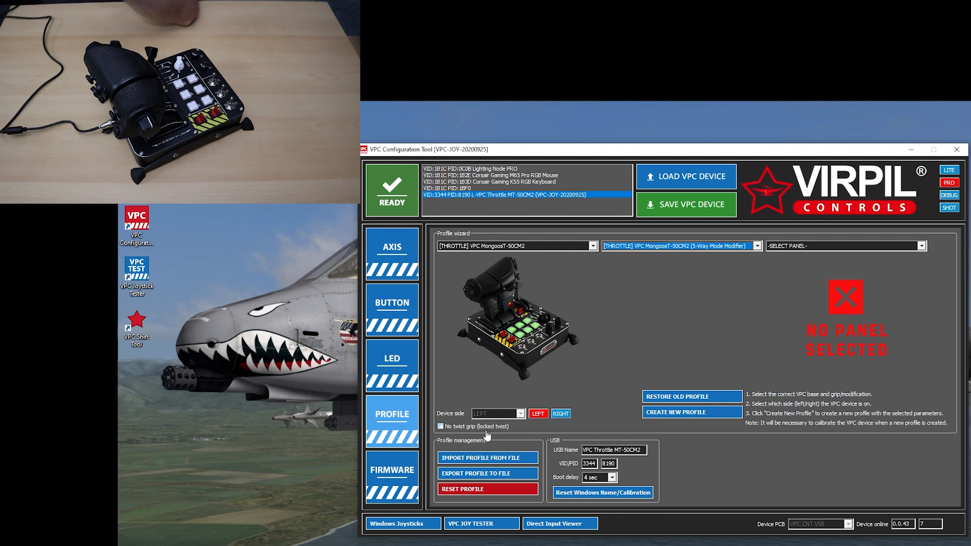
{"action": "left_click", "coordinate": [685, 415]}
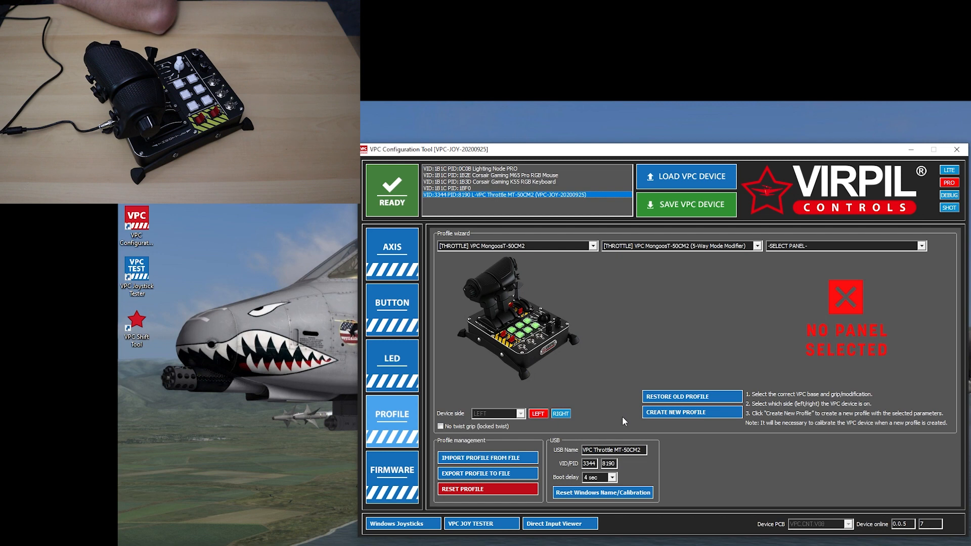
Calibrate the throttle's axes, save the calibration to the profile, and close the configuration tool
{"action": "left_click", "coordinate": [388, 262]}
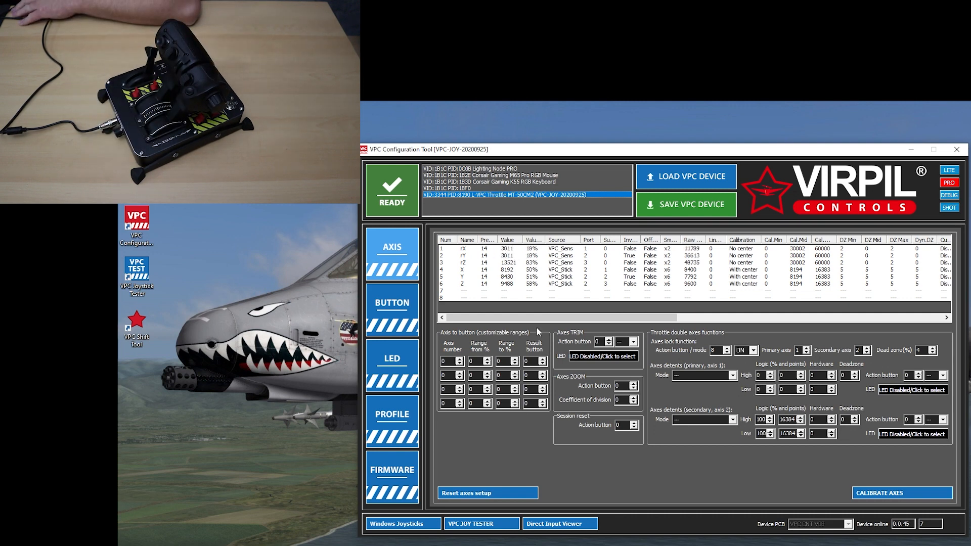
{"action": "left_click", "coordinate": [894, 491]}
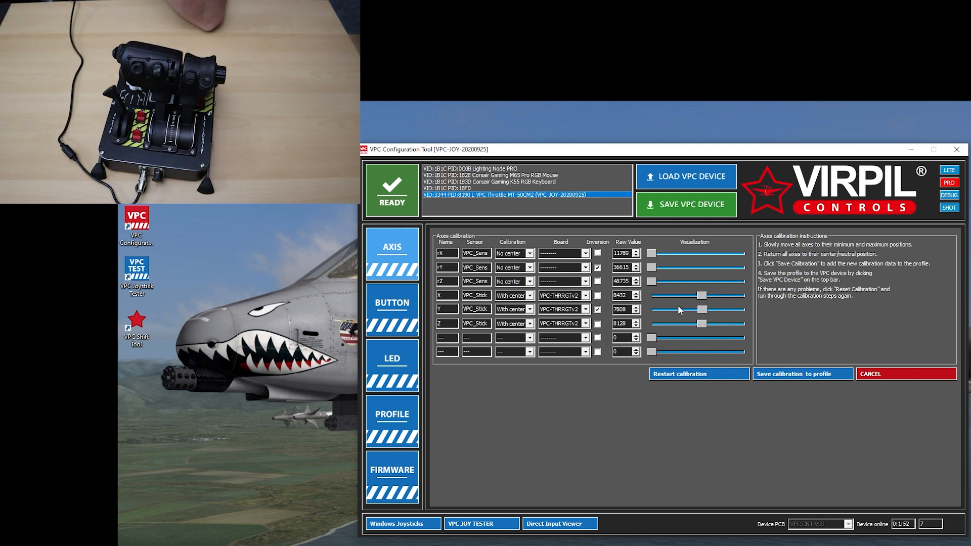
{"action": "left_click", "coordinate": [818, 375]}
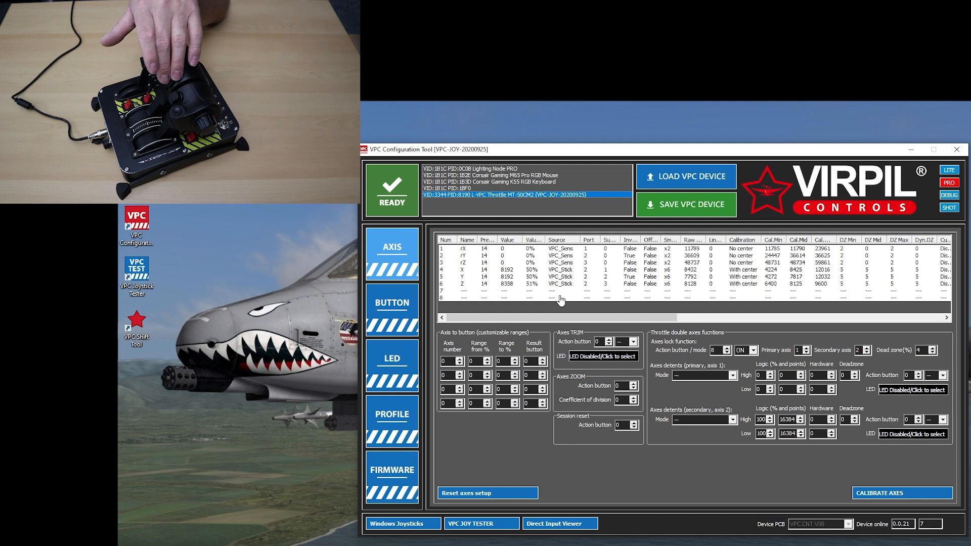
{"action": "left_click", "coordinate": [956, 150]}
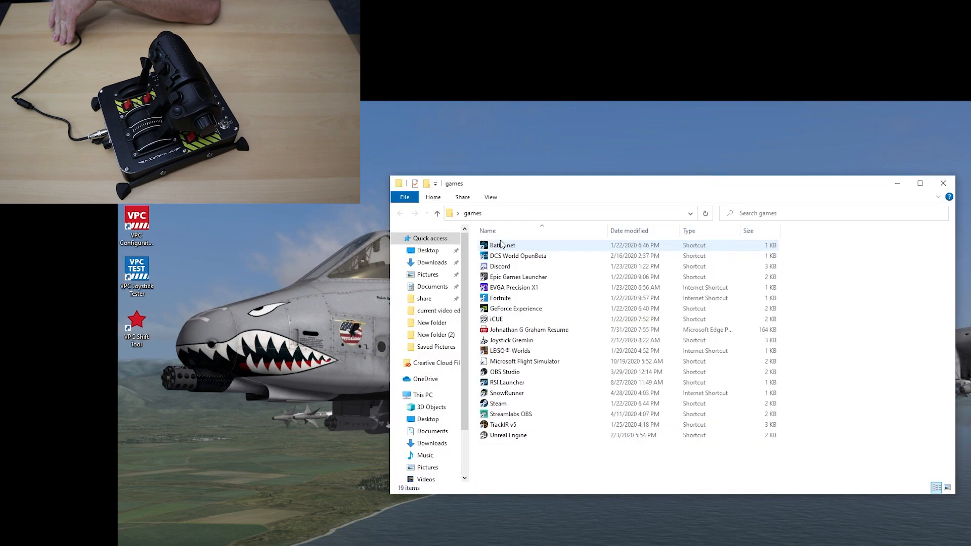
Launch DCS World OpenBeta from the games folder and start the cold and dark A-10C II mission
{"action": "left_click", "coordinate": [507, 256]}
{"action": "double_click", "coordinate": [507, 255]}
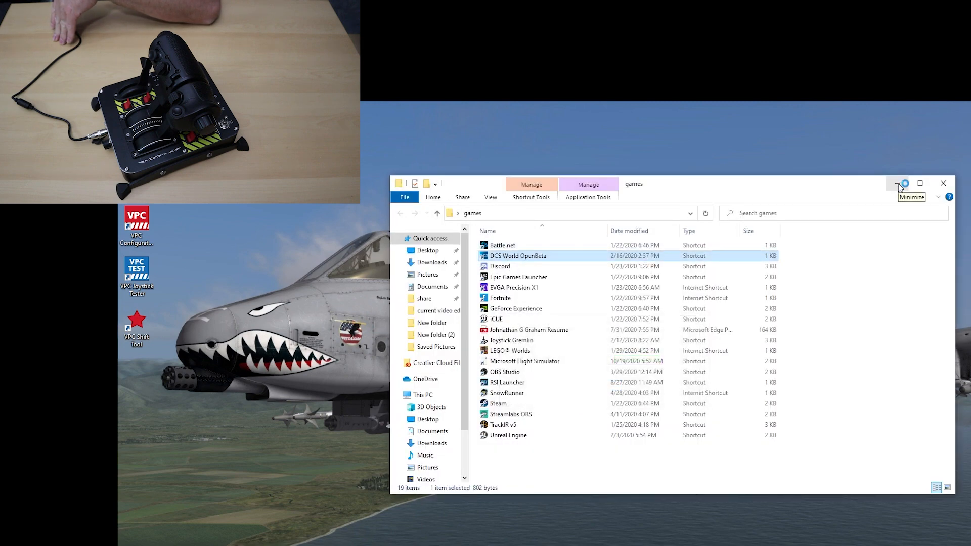
{"action": "left_click", "coordinate": [898, 186]}
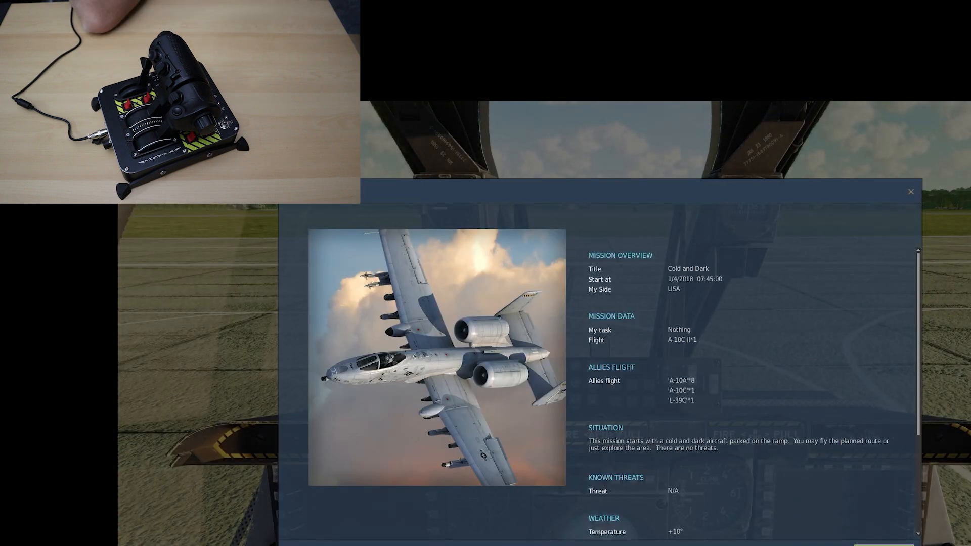
{"action": "left_click", "coordinate": [878, 545]}
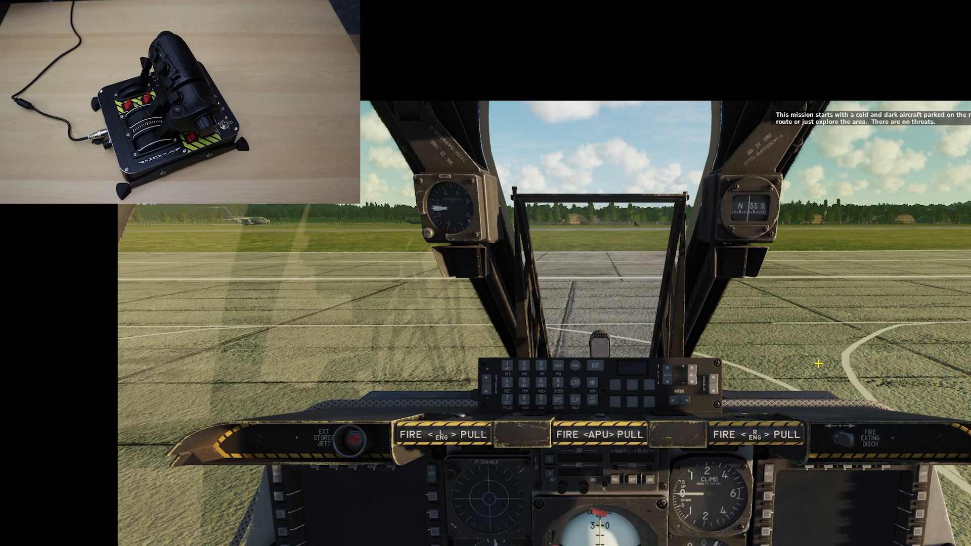
Pause the mission and open the control adjustments for the A-10C II Real aircraft
{"action": "key", "text": "Escape"}
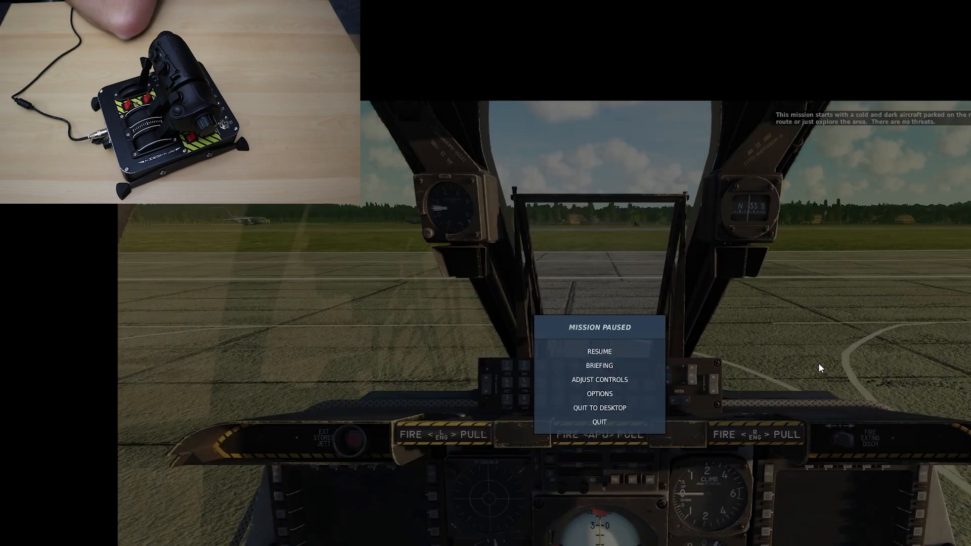
{"action": "left_click", "coordinate": [617, 380]}
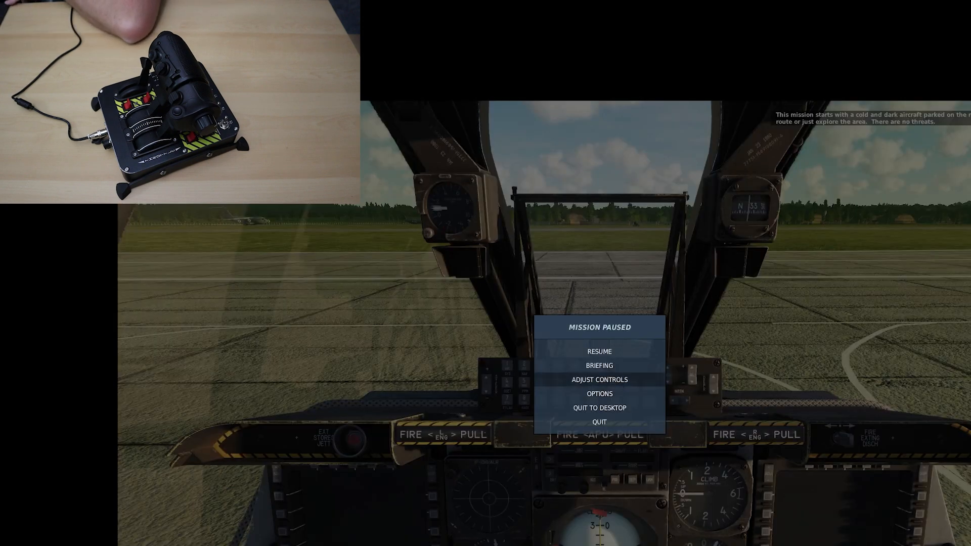
{"action": "left_click", "coordinate": [349, 221]}
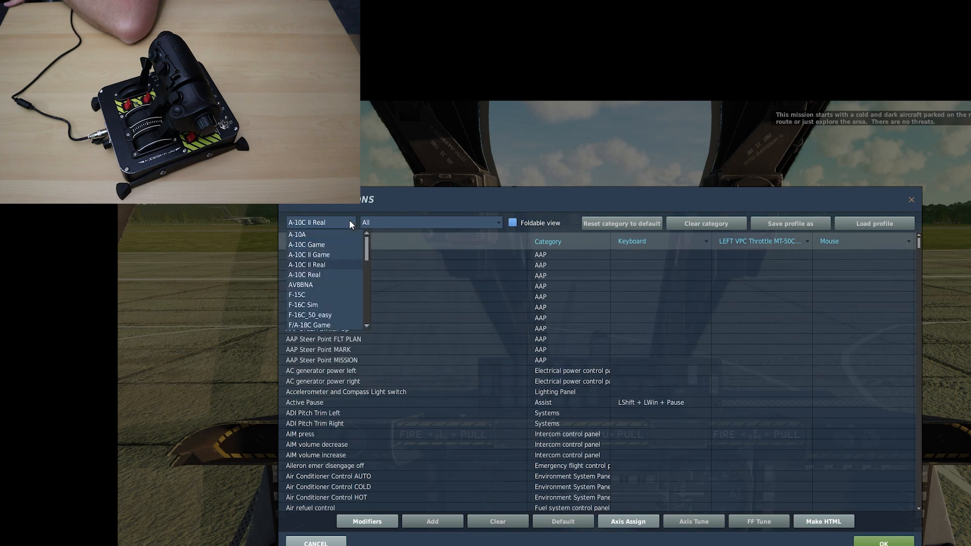
{"action": "scroll", "coordinate": [333, 291], "scroll_direction": "down", "scroll_amount": 5}
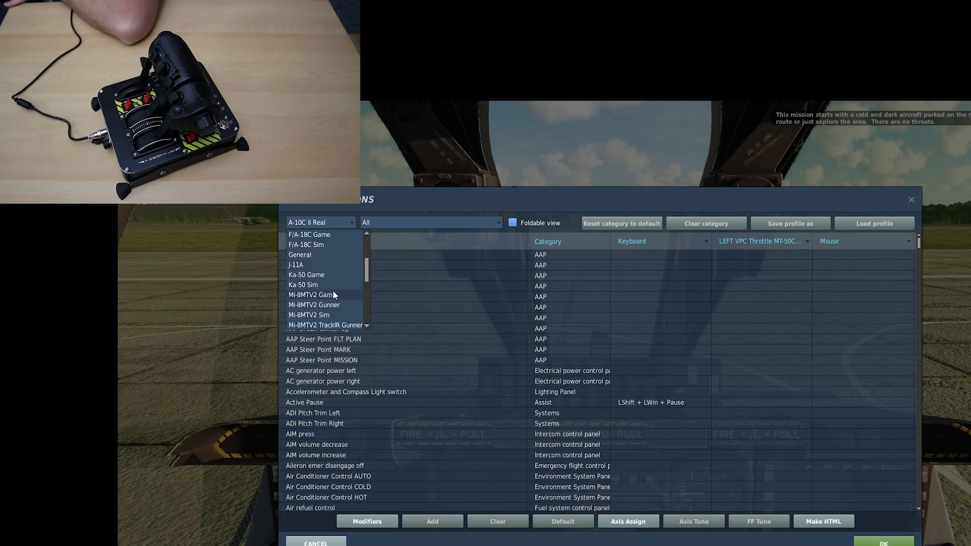
{"action": "scroll", "coordinate": [330, 299], "scroll_direction": "up", "scroll_amount": 5}
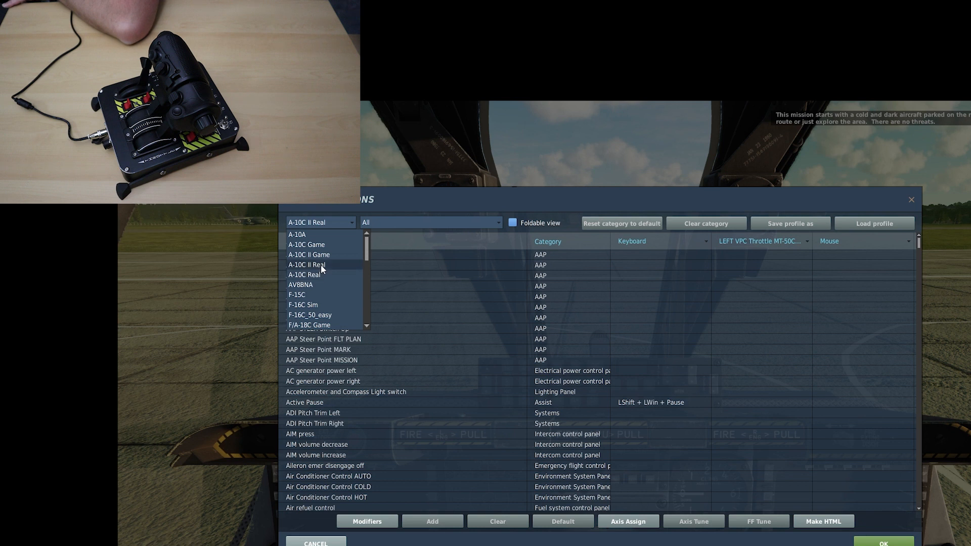
{"action": "left_click", "coordinate": [321, 265]}
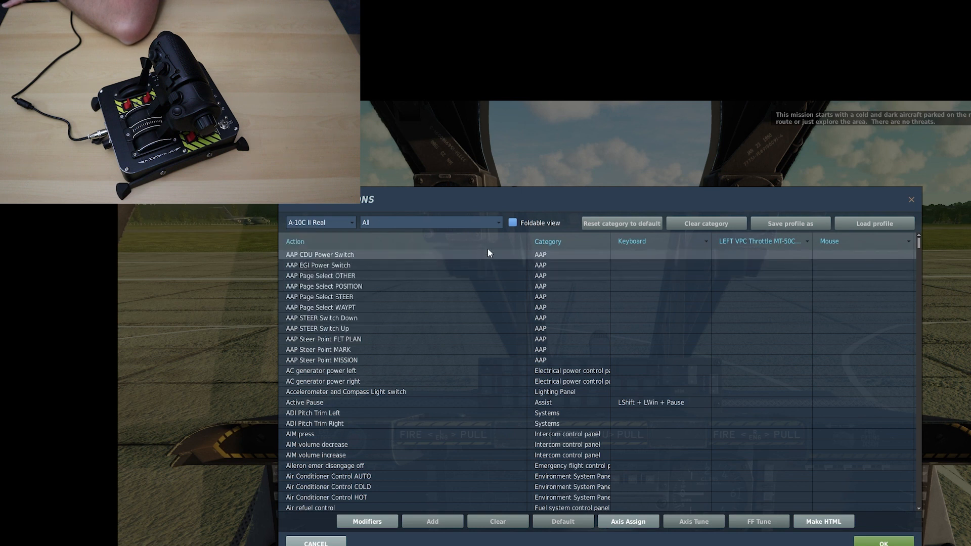
Show only the Axis Commands and clear all of the VPC throttle's assignments in that category
{"action": "left_click", "coordinate": [498, 221]}
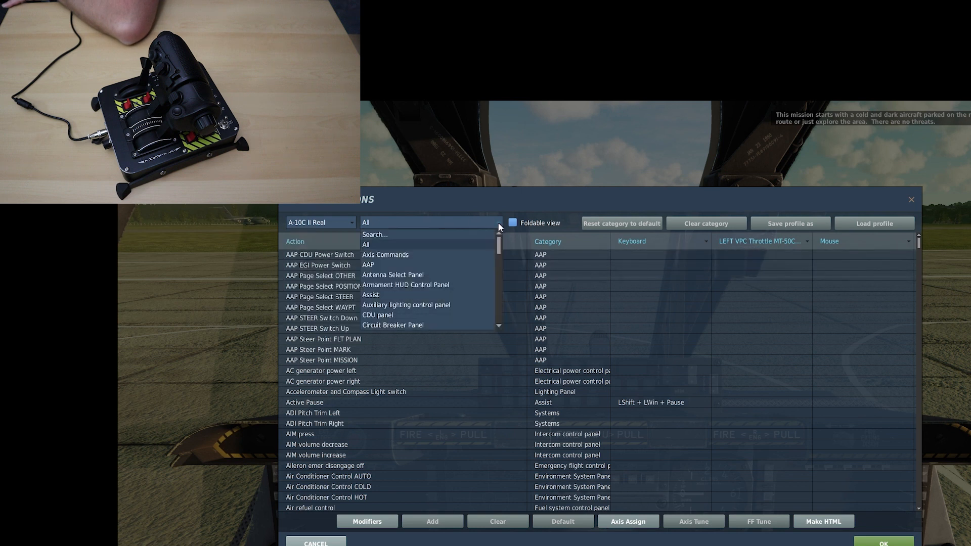
{"action": "left_click", "coordinate": [396, 256]}
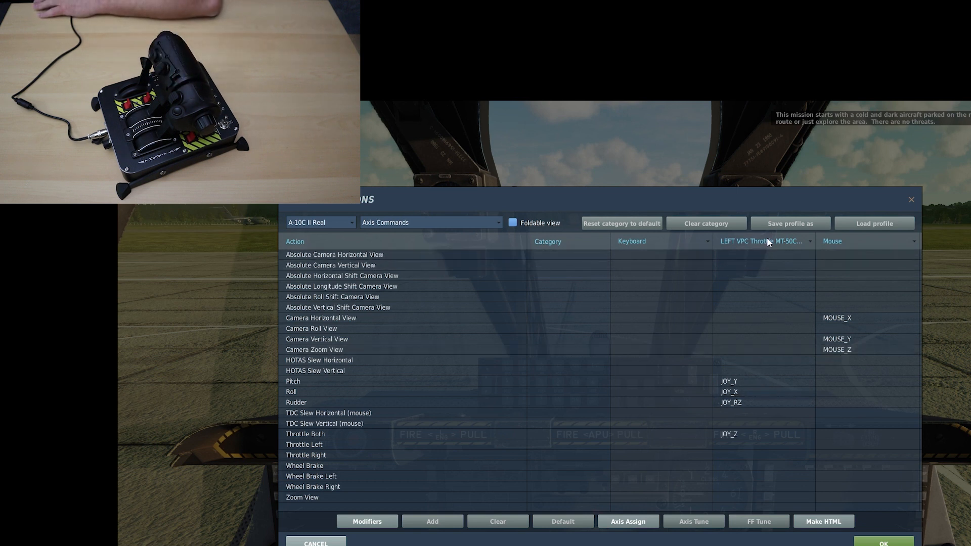
{"action": "left_click", "coordinate": [766, 241]}
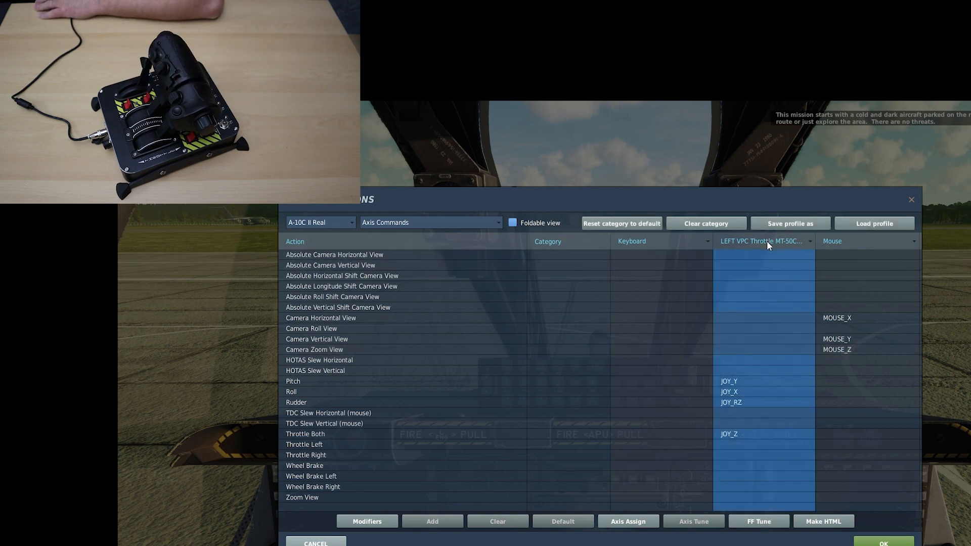
{"action": "left_click", "coordinate": [706, 223]}
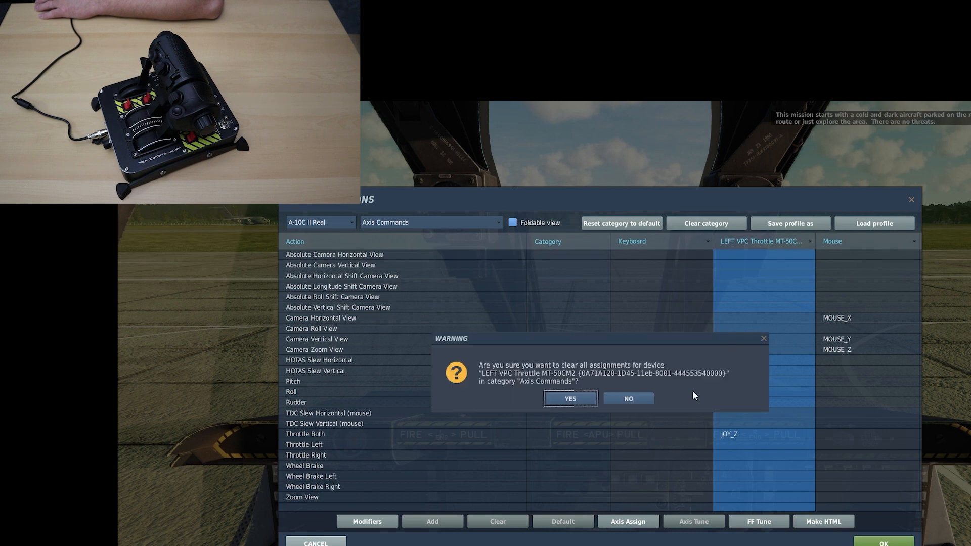
{"action": "left_click", "coordinate": [570, 399]}
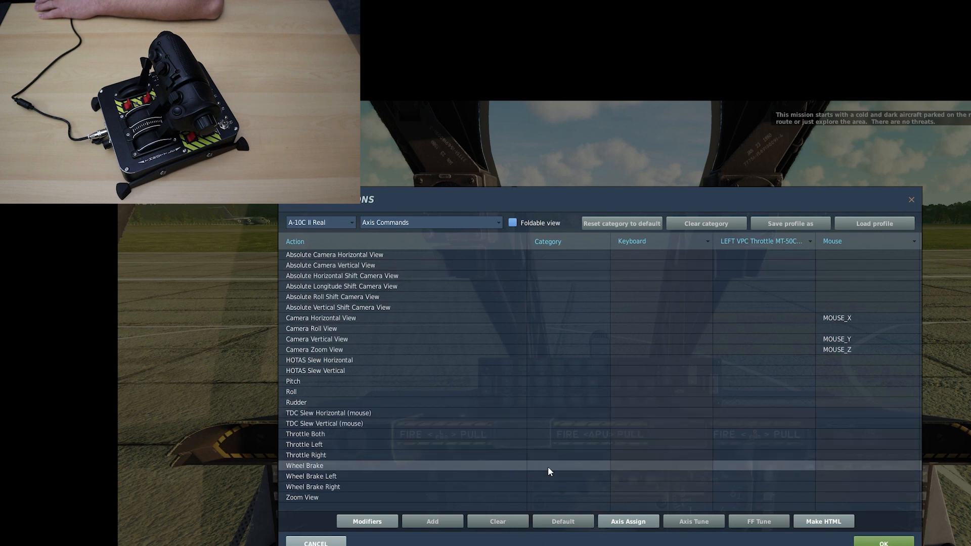
{"action": "left_click", "coordinate": [766, 463]}
{"action": "left_click", "coordinate": [442, 521]}
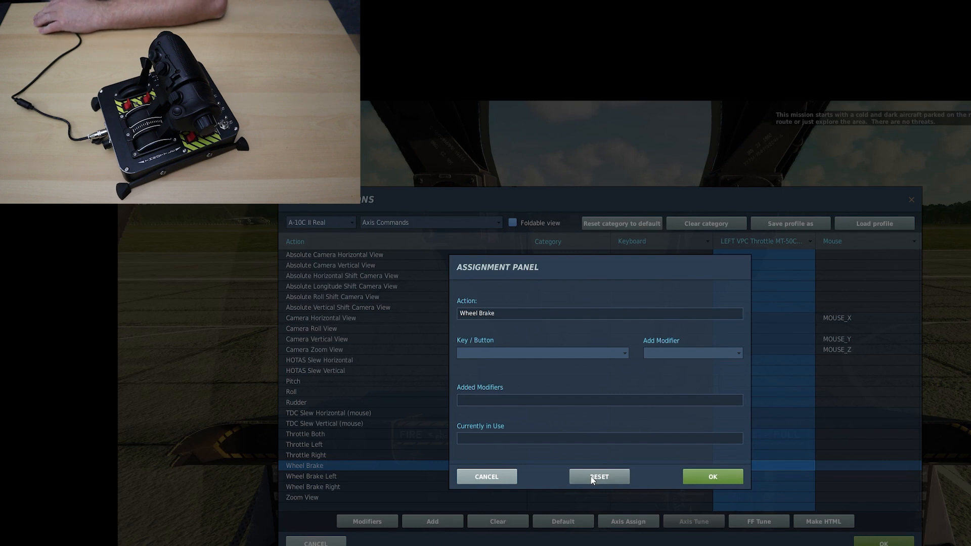
{"action": "left_click", "coordinate": [498, 474]}
{"action": "left_click", "coordinate": [674, 373]}
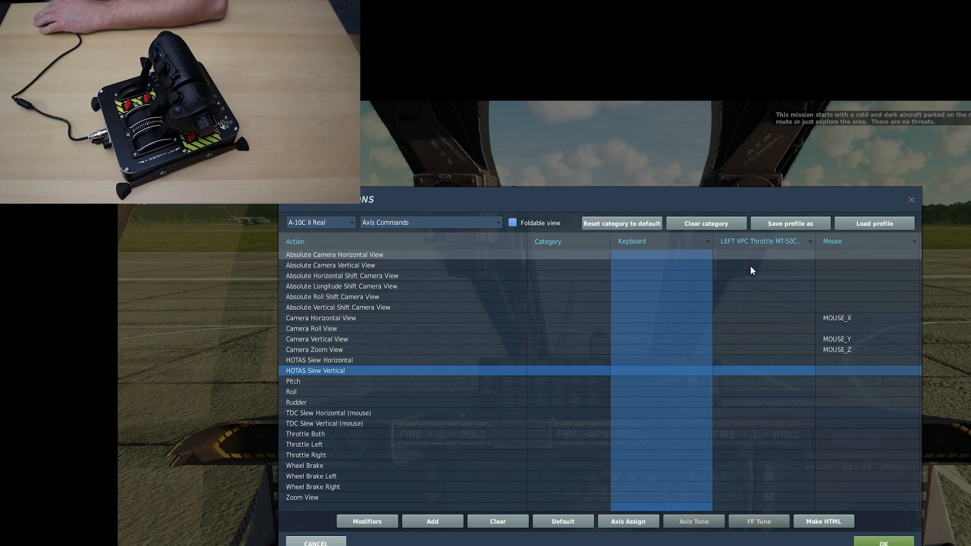
Assign the throttle's JOY_RX axis to Throttle Left and its JOY_RY axis to Throttle Right
{"action": "left_click", "coordinate": [771, 443]}
{"action": "left_click", "coordinate": [447, 521]}
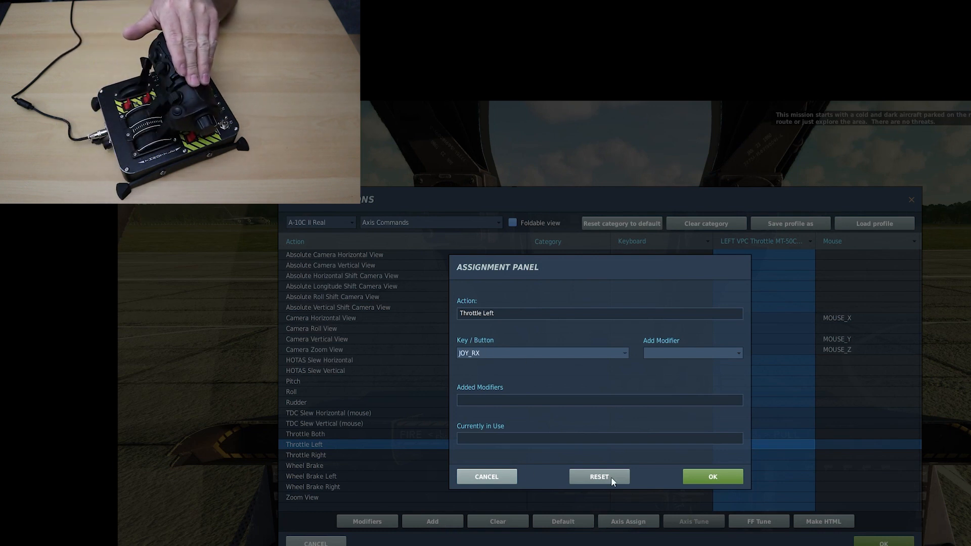
{"action": "left_click", "coordinate": [705, 475]}
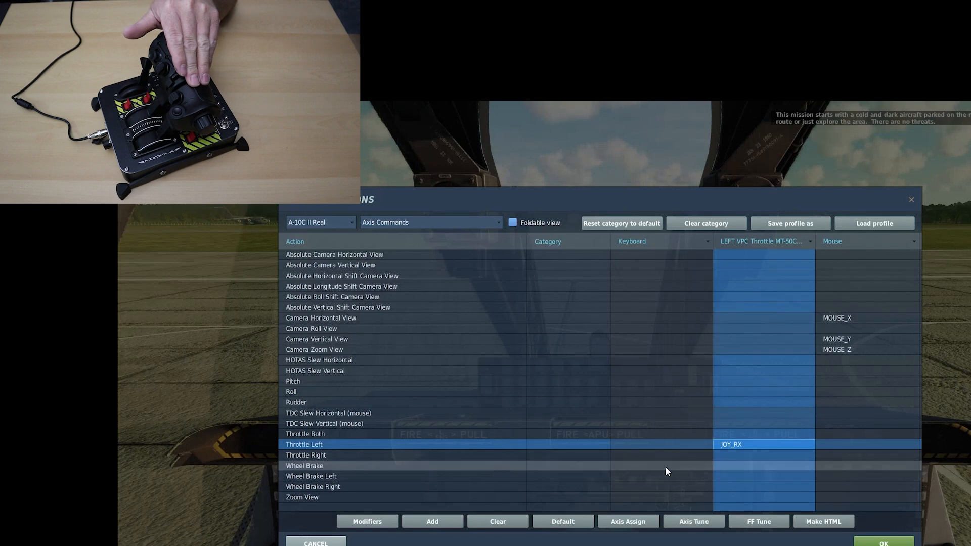
{"action": "left_click", "coordinate": [746, 454]}
{"action": "left_click", "coordinate": [443, 519]}
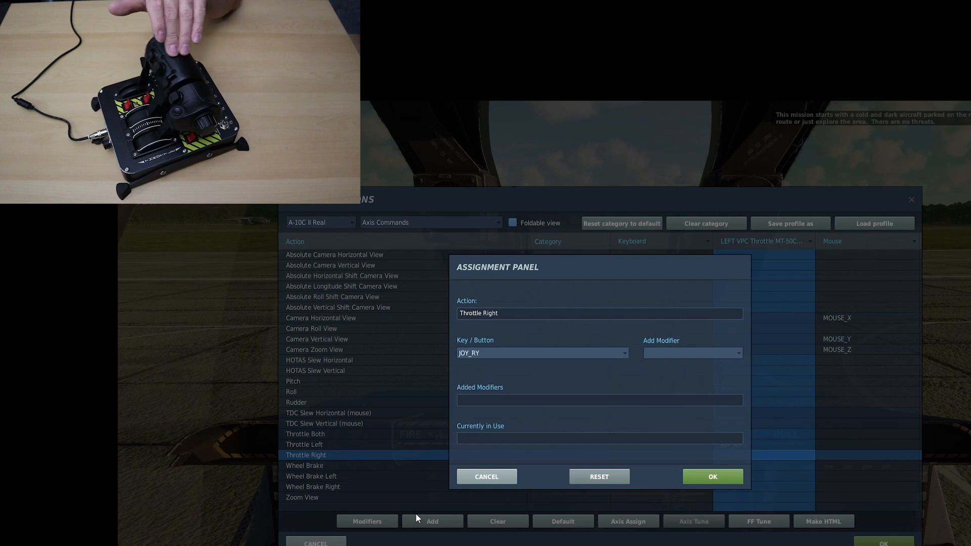
{"action": "left_click", "coordinate": [711, 475]}
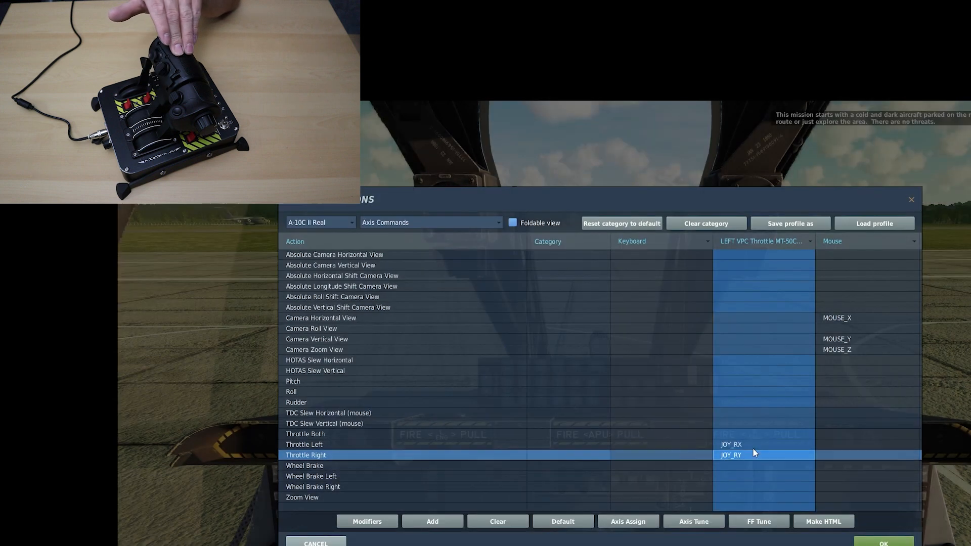
Tune the Throttle Left and Throttle Right axes, enabling Slider and Invert for both
{"action": "left_click", "coordinate": [750, 446]}
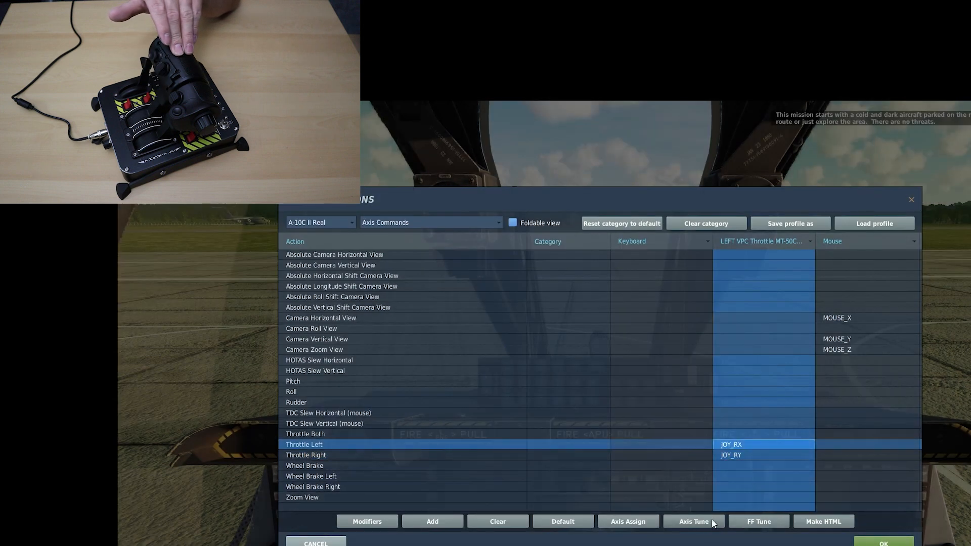
{"action": "left_click", "coordinate": [694, 521]}
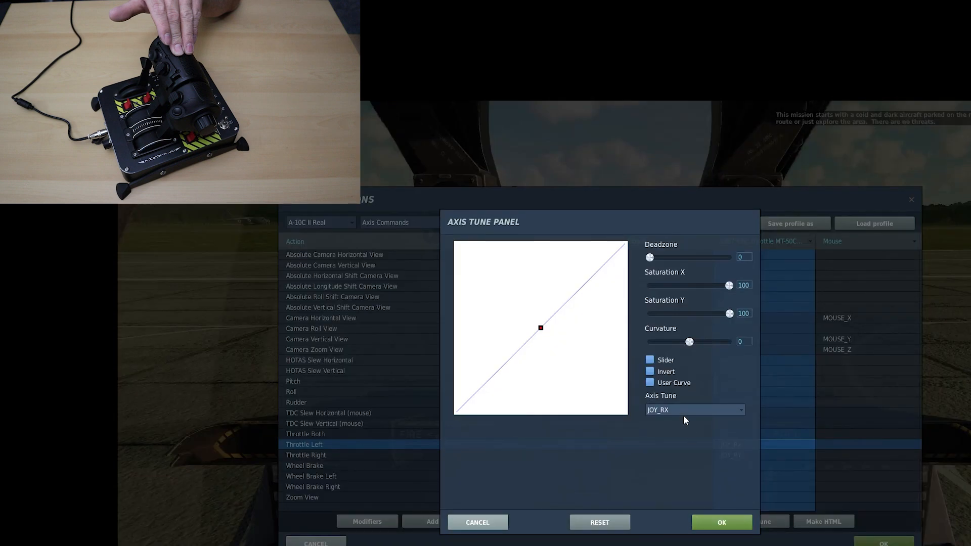
{"action": "left_click", "coordinate": [650, 372]}
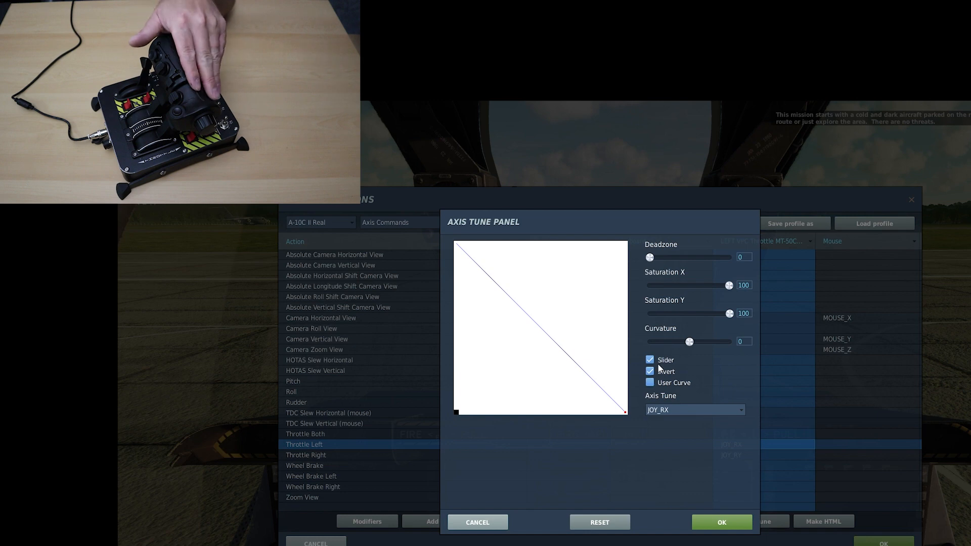
{"action": "left_click", "coordinate": [722, 523]}
{"action": "left_click", "coordinate": [743, 455]}
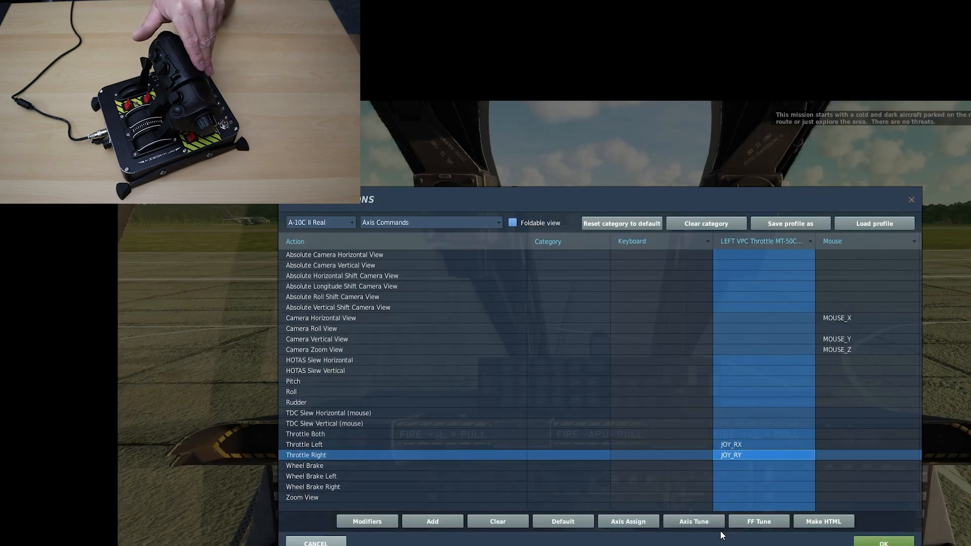
{"action": "left_click", "coordinate": [695, 522]}
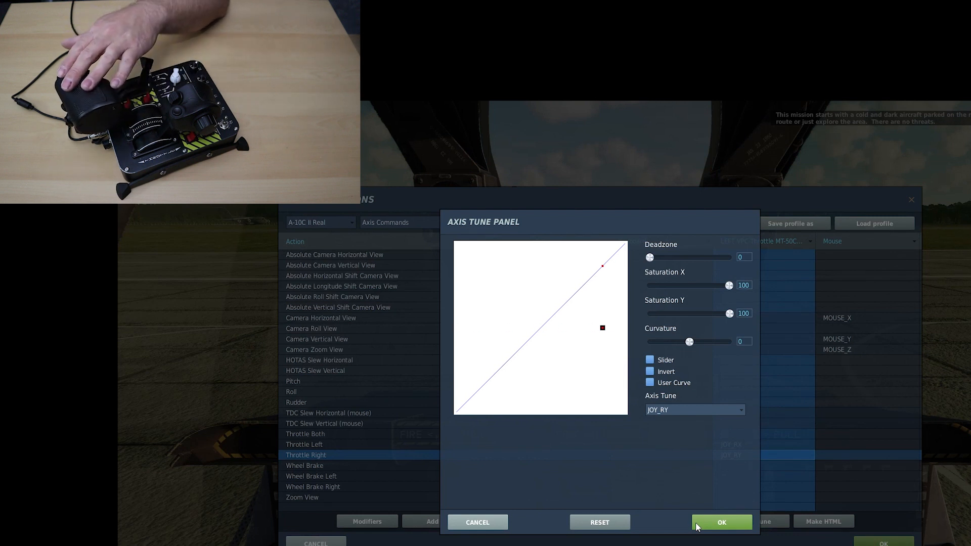
{"action": "left_click", "coordinate": [651, 372]}
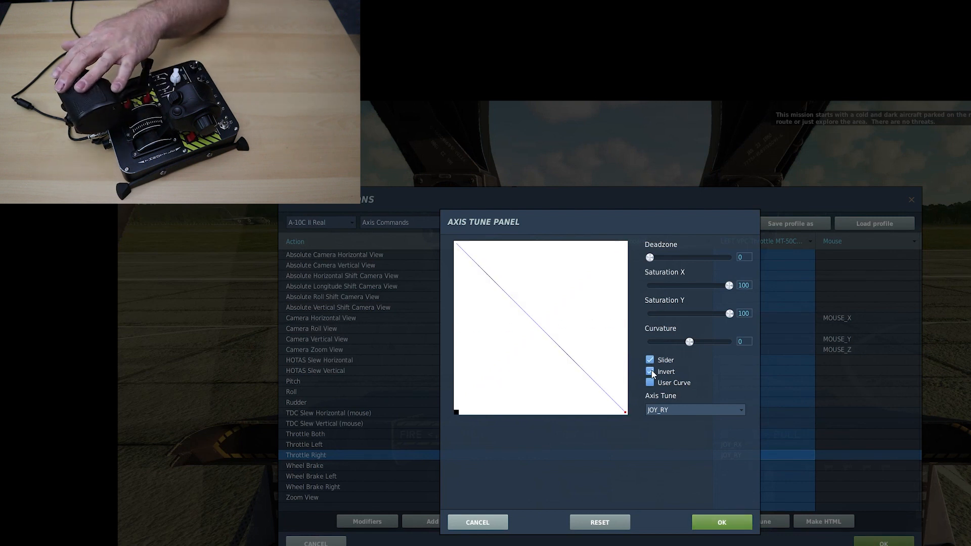
{"action": "left_click", "coordinate": [725, 521]}
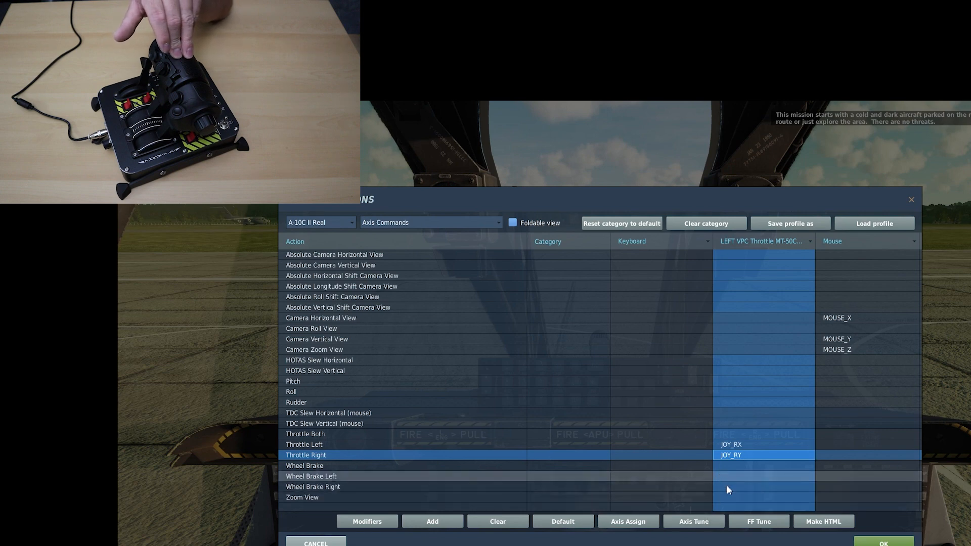
Assign the throttle's JOY_Z axis to Zoom View
{"action": "left_click", "coordinate": [748, 496]}
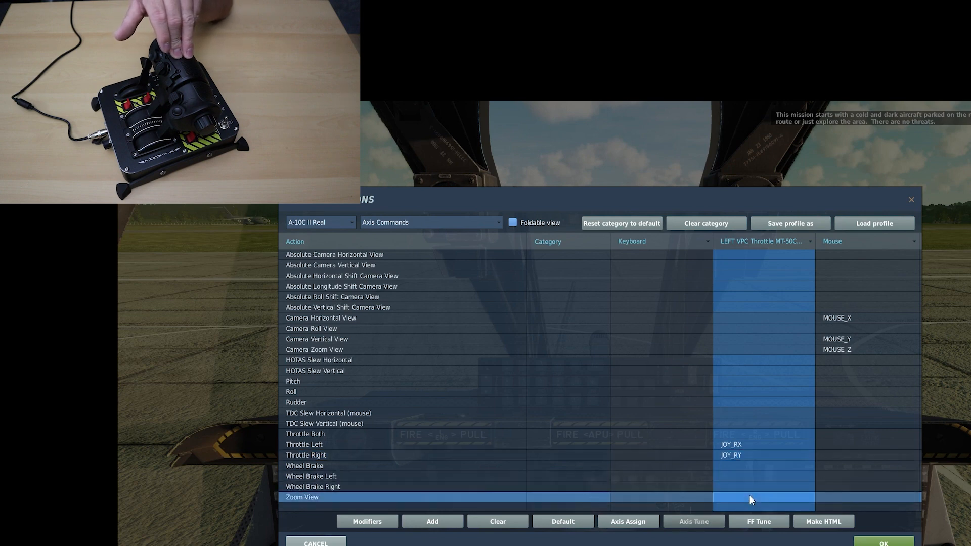
{"action": "left_click", "coordinate": [439, 523]}
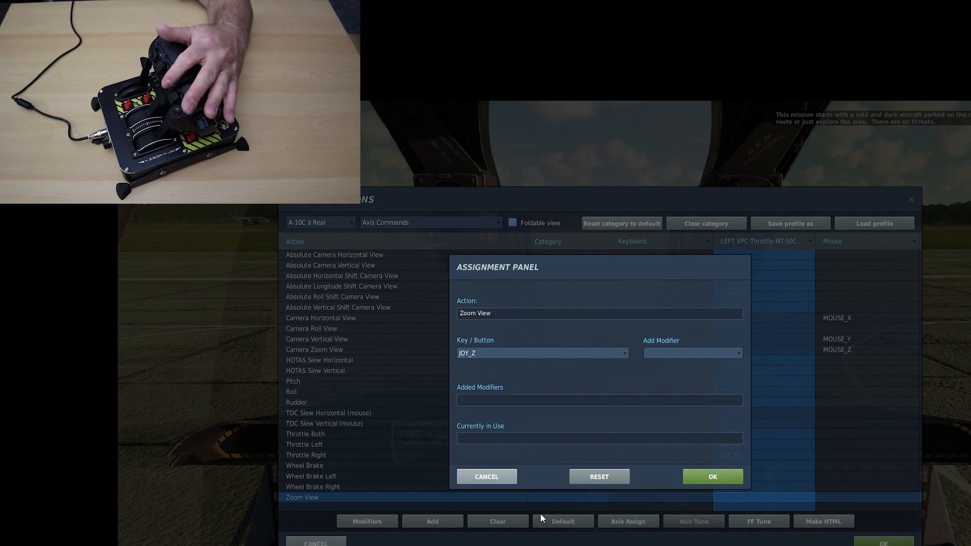
{"action": "left_click", "coordinate": [711, 477]}
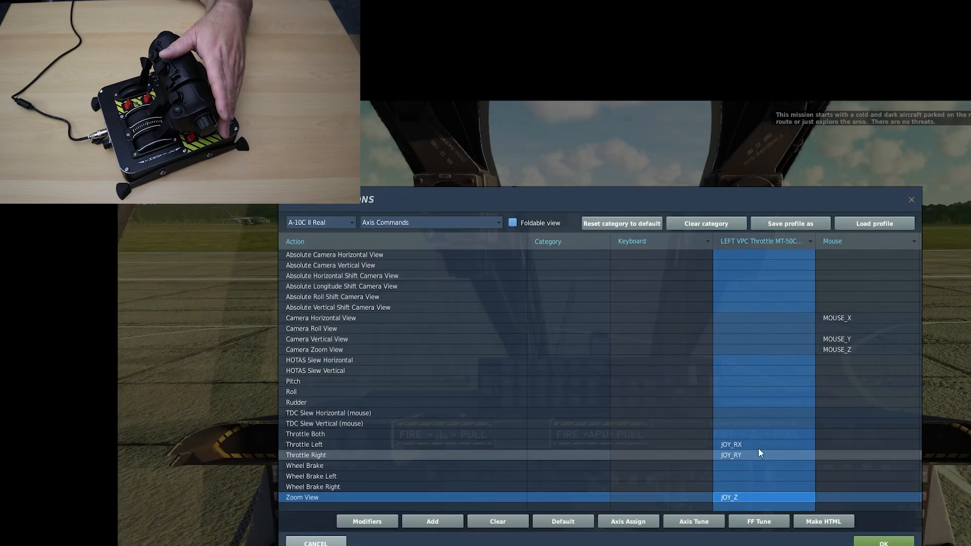
Assign the throttle's JOY_X axis to HOTAS Slew Horizontal and its JOY_Y axis to HOTAS Slew Vertical
{"action": "left_click", "coordinate": [755, 360]}
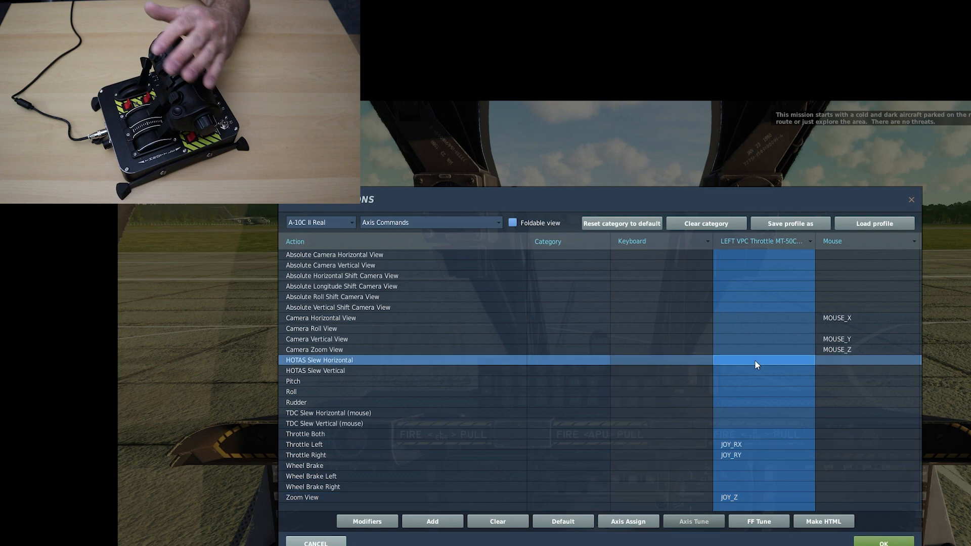
{"action": "left_click", "coordinate": [433, 522]}
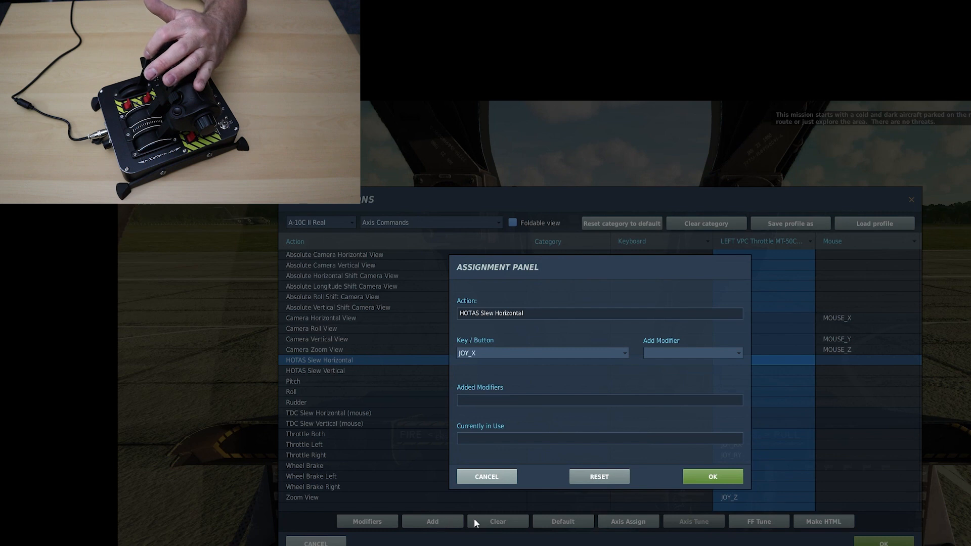
{"action": "left_click", "coordinate": [701, 475]}
{"action": "left_click", "coordinate": [736, 371]}
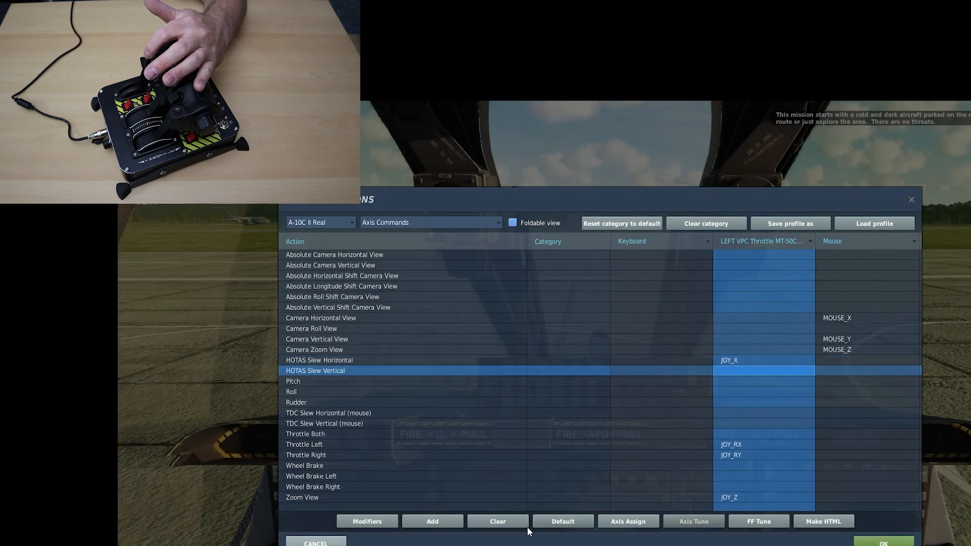
{"action": "left_click", "coordinate": [442, 523]}
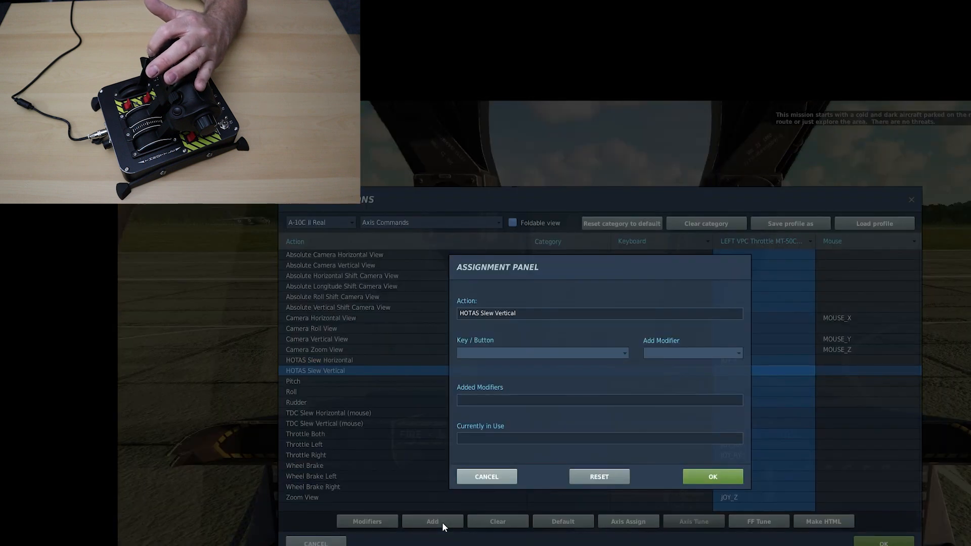
{"action": "left_click", "coordinate": [721, 474]}
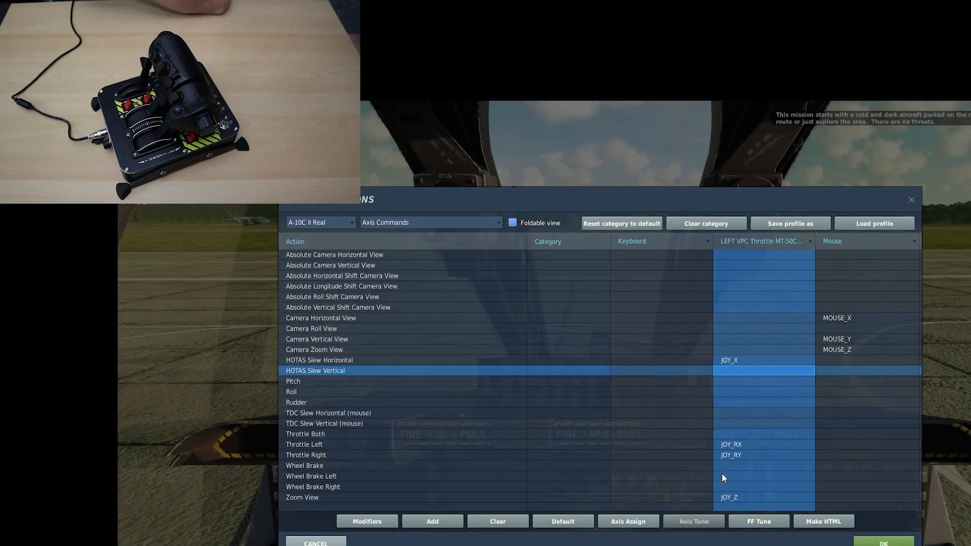
Check the axis tuning and response of HOTAS Slew Horizontal while moving the throttle's slew control
{"action": "left_click", "coordinate": [740, 362]}
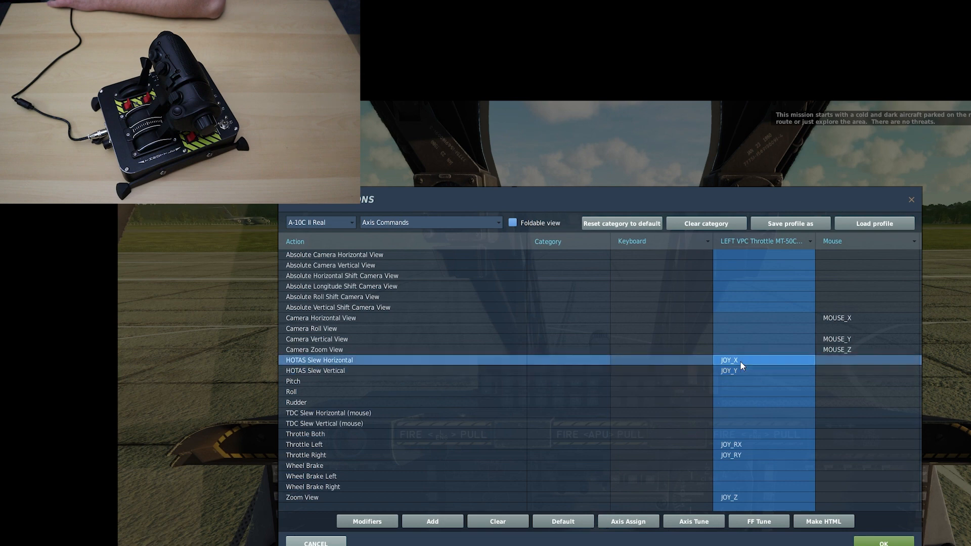
{"action": "left_click", "coordinate": [701, 521]}
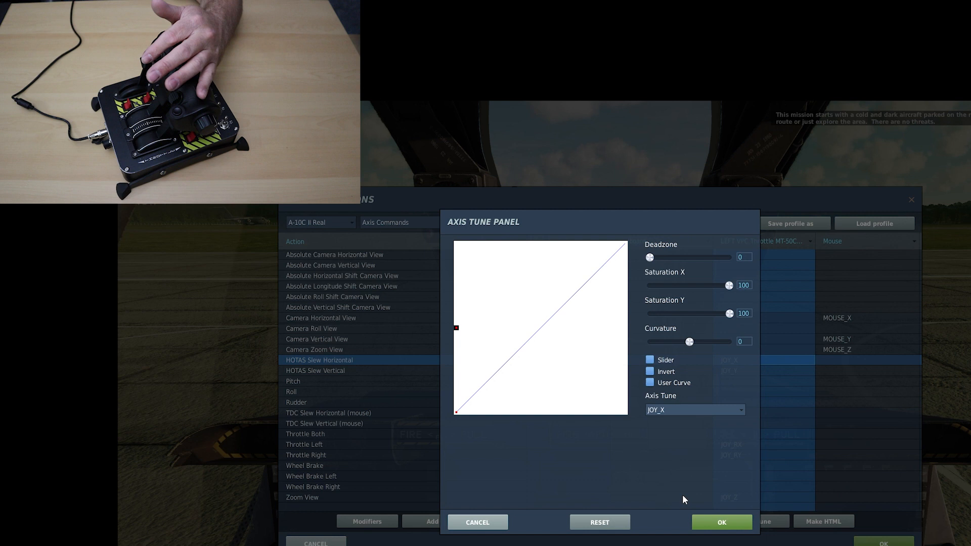
{"action": "left_click", "coordinate": [735, 522]}
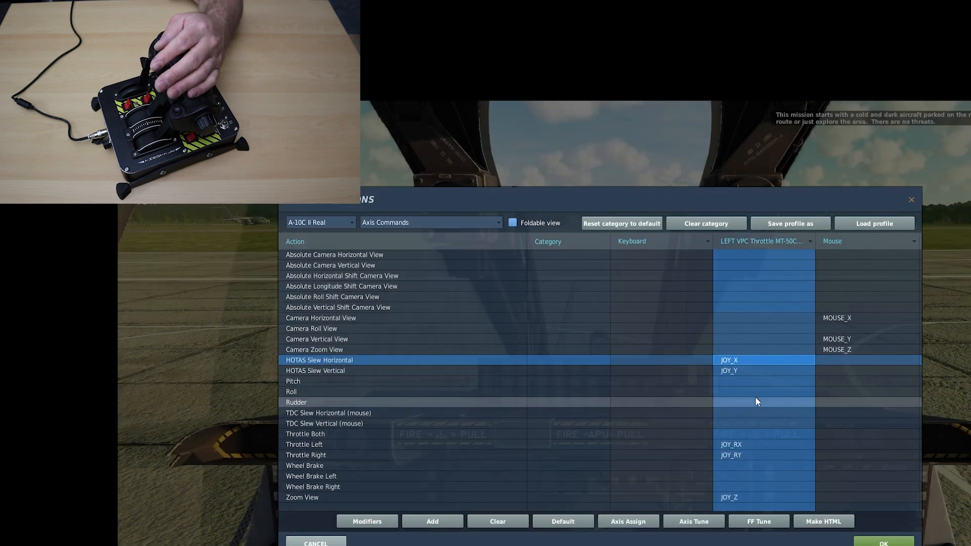
Search all commands for "rearm" and assign the throttle's JOY_BTN38 to Rearming and Refueling Window
{"action": "left_click", "coordinate": [499, 223]}
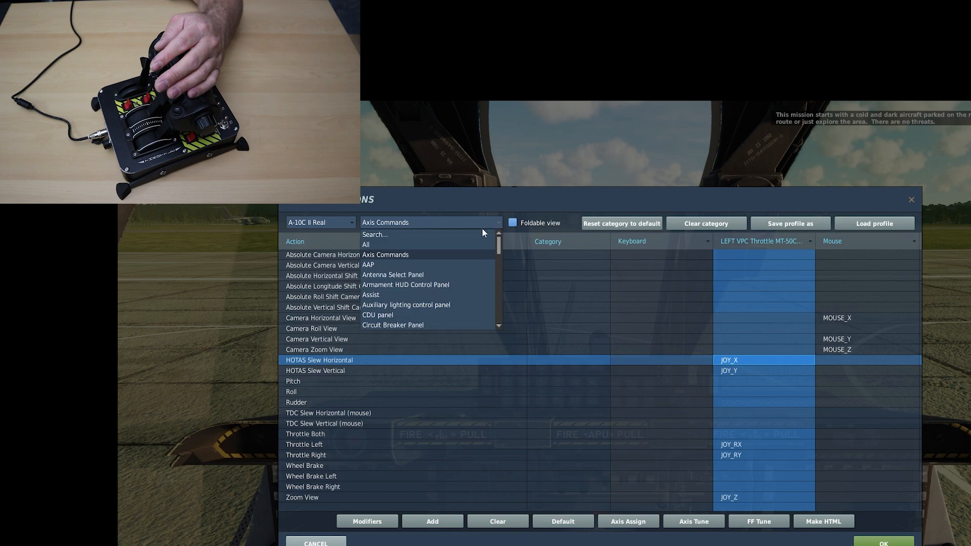
{"action": "left_click", "coordinate": [408, 243]}
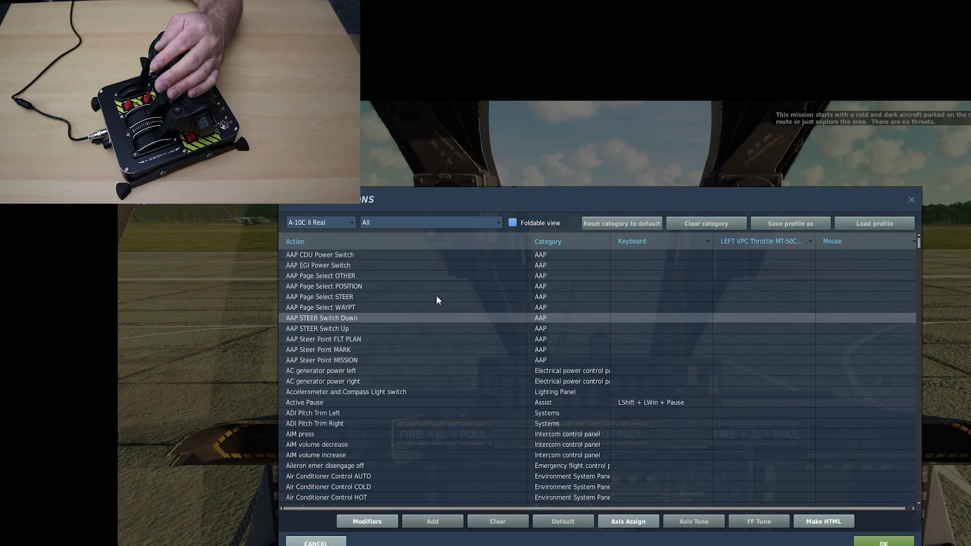
{"action": "left_click", "coordinate": [406, 223]}
{"action": "left_click", "coordinate": [402, 235]}
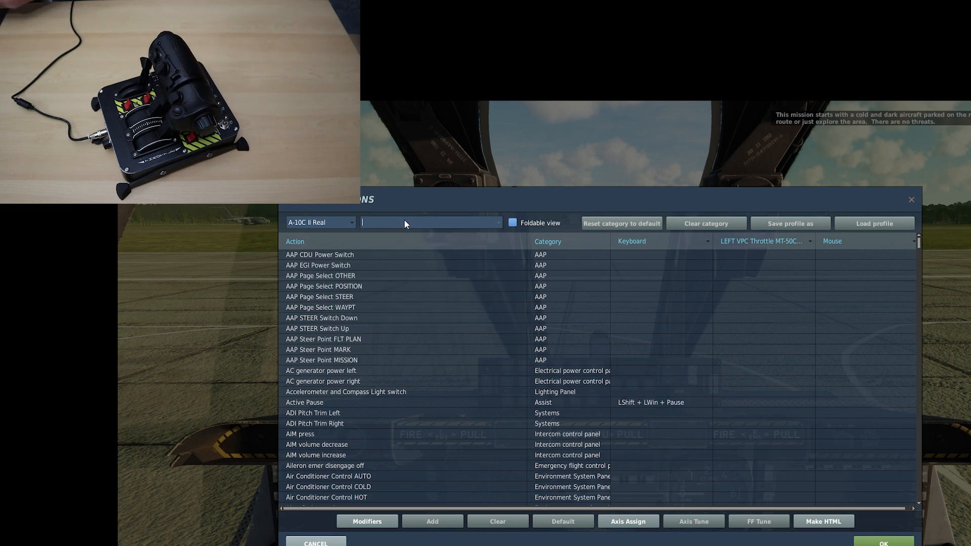
{"action": "type", "text": "rearm"}
{"action": "left_click", "coordinate": [404, 257]}
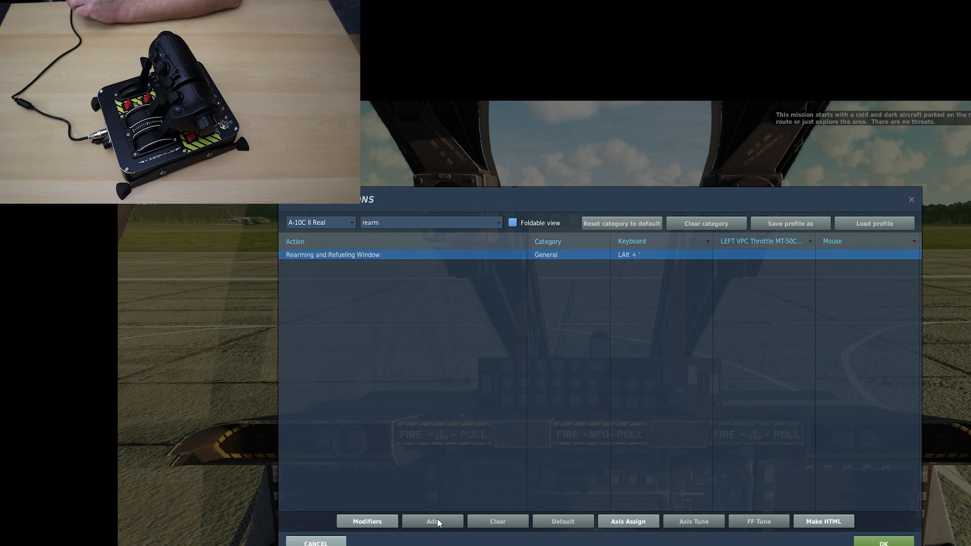
{"action": "left_click", "coordinate": [757, 253]}
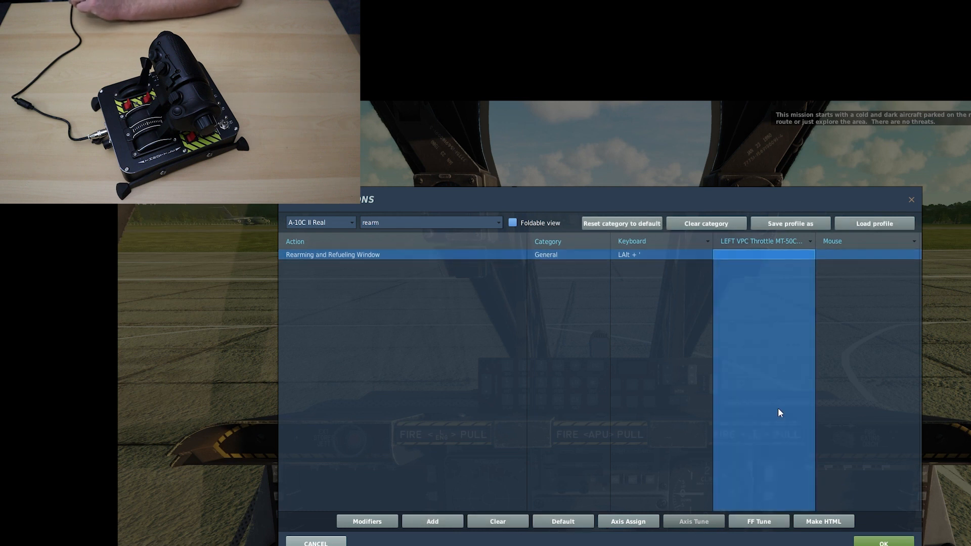
{"action": "left_click", "coordinate": [437, 521]}
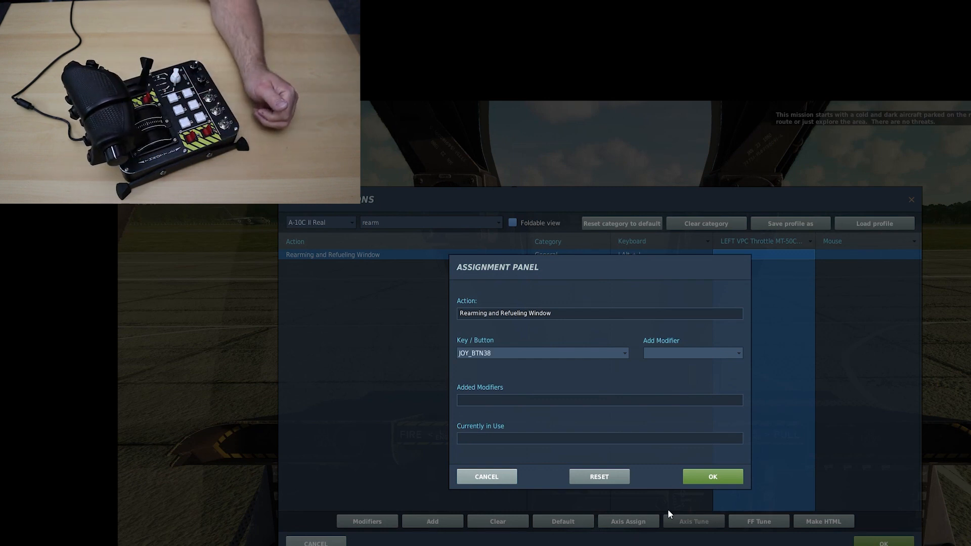
{"action": "left_click", "coordinate": [701, 478]}
Show all commands again and assign the throttle's JOY_BTN45 to Landing/Taxi Lights Off
{"action": "left_click", "coordinate": [497, 222]}
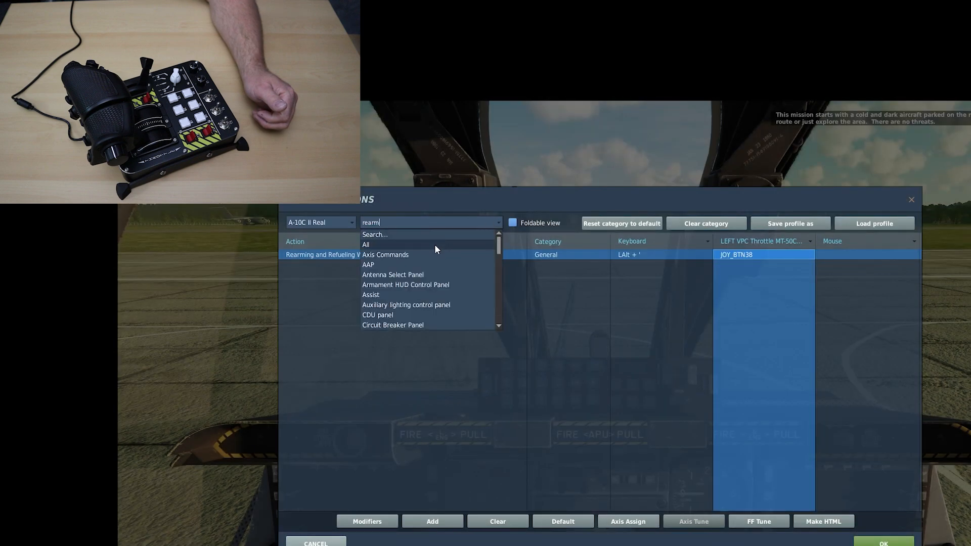
{"action": "left_click", "coordinate": [435, 244]}
{"action": "scroll", "coordinate": [441, 399], "scroll_direction": "down", "scroll_amount": 20}
{"action": "scroll", "coordinate": [442, 396], "scroll_direction": "down", "scroll_amount": 20}
{"action": "scroll", "coordinate": [444, 399], "scroll_direction": "down", "scroll_amount": 20}
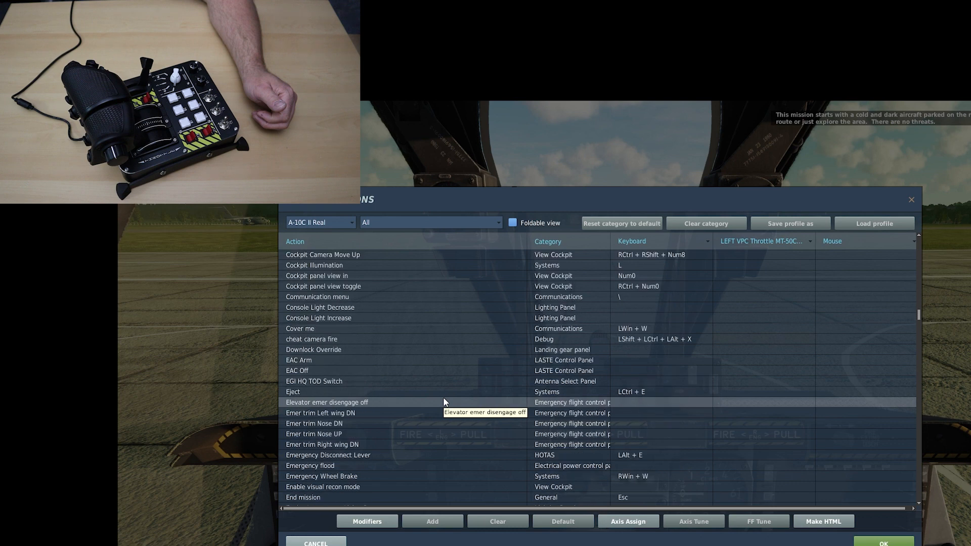
{"action": "scroll", "coordinate": [443, 402], "scroll_direction": "down", "scroll_amount": 3}
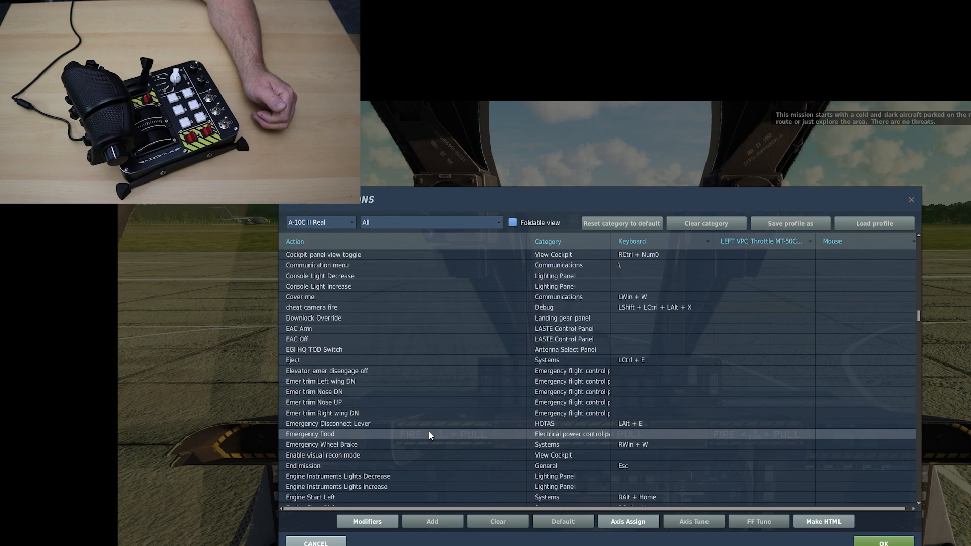
{"action": "scroll", "coordinate": [429, 435], "scroll_direction": "down", "scroll_amount": 20}
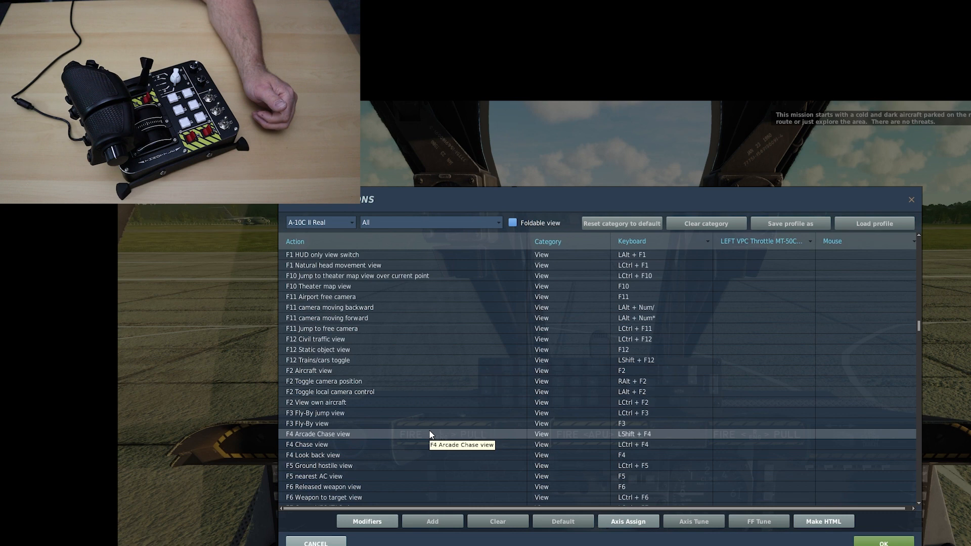
{"action": "scroll", "coordinate": [431, 434], "scroll_direction": "down", "scroll_amount": 20}
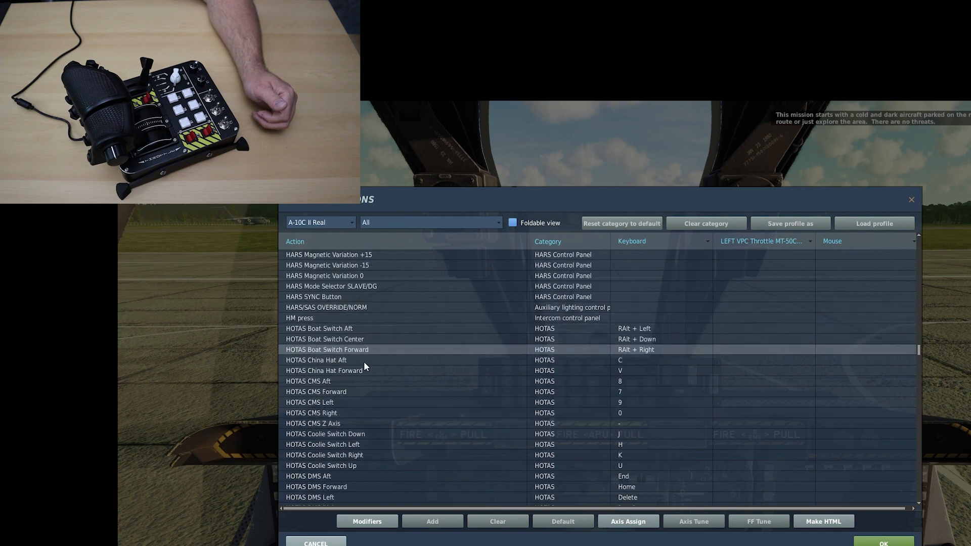
{"action": "scroll", "coordinate": [460, 404], "scroll_direction": "down", "scroll_amount": 9}
{"action": "scroll", "coordinate": [457, 404], "scroll_direction": "down", "scroll_amount": 10}
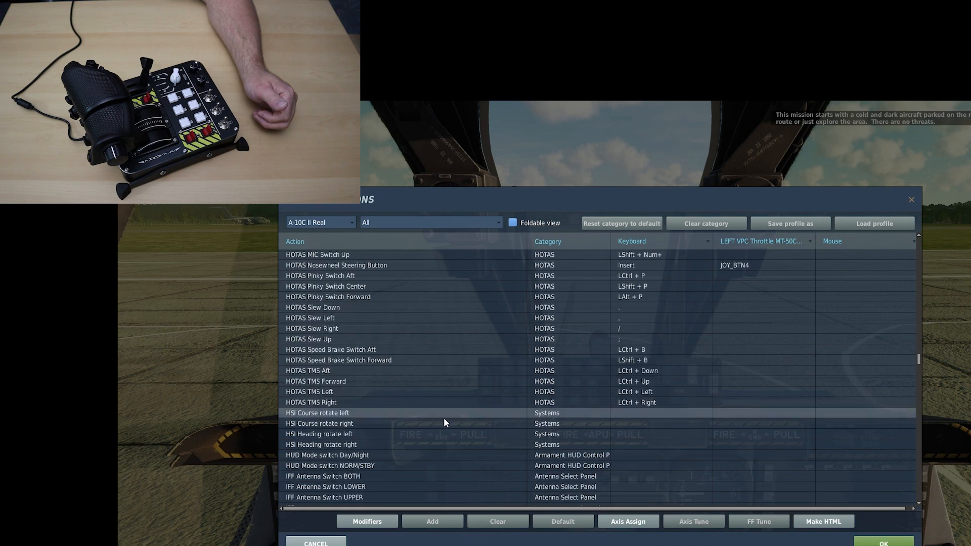
{"action": "scroll", "coordinate": [445, 419], "scroll_direction": "down", "scroll_amount": 15}
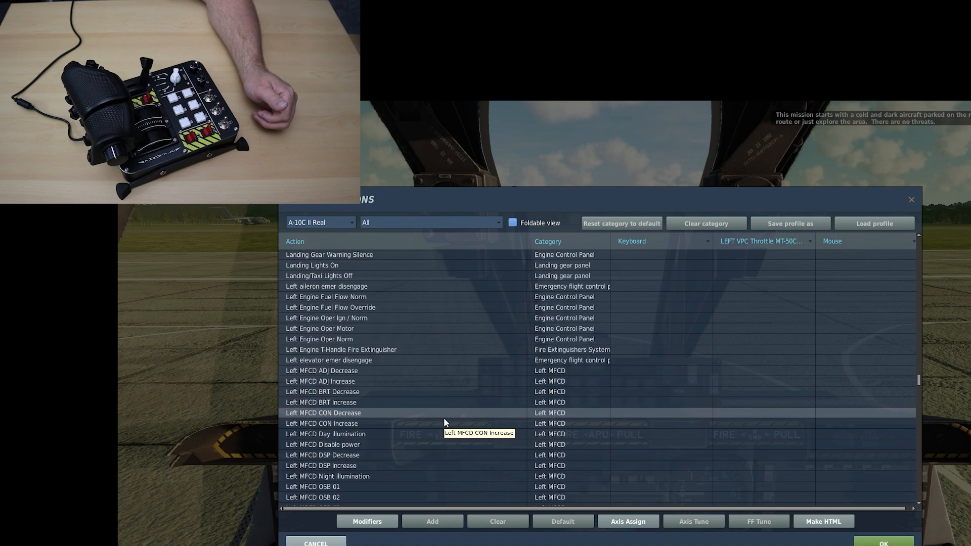
{"action": "scroll", "coordinate": [444, 417], "scroll_direction": "up", "scroll_amount": 6}
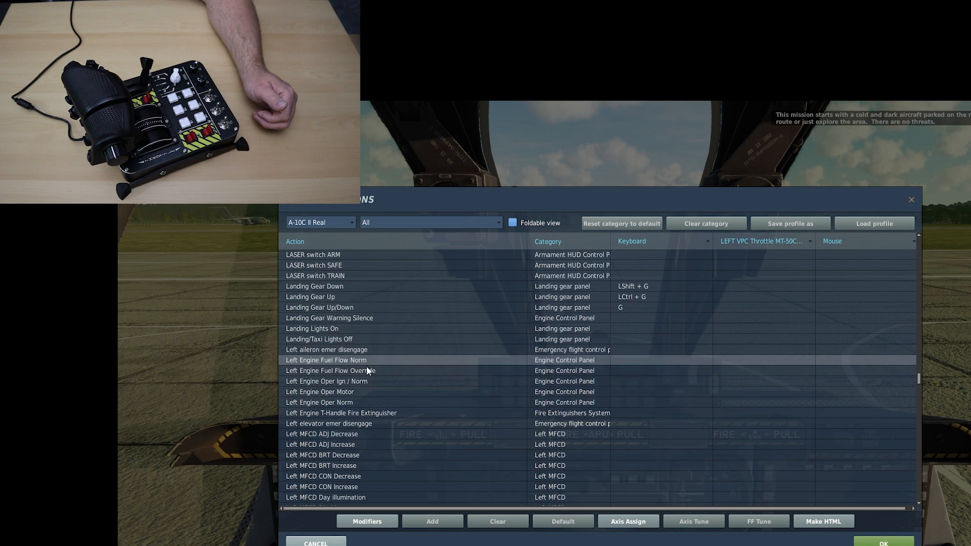
{"action": "left_click", "coordinate": [355, 339]}
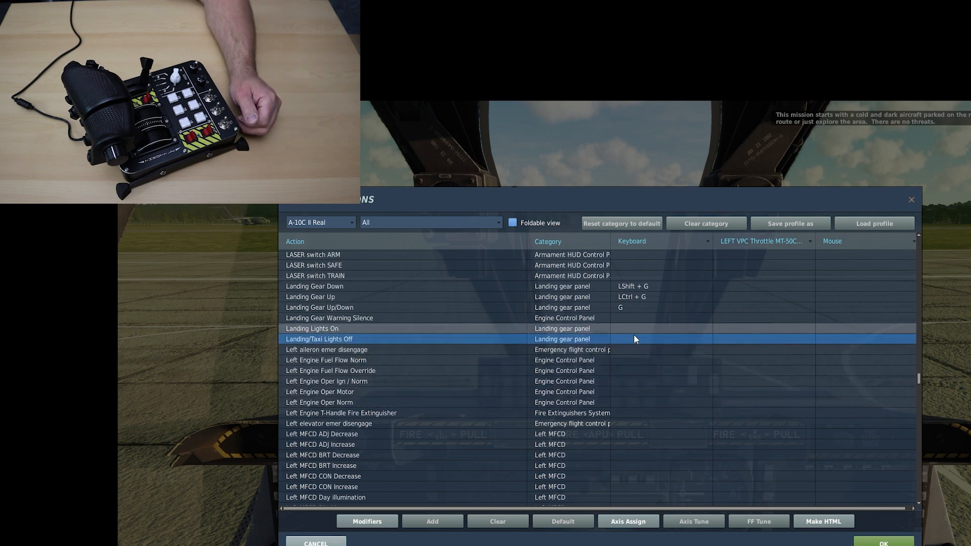
{"action": "left_click", "coordinate": [770, 344]}
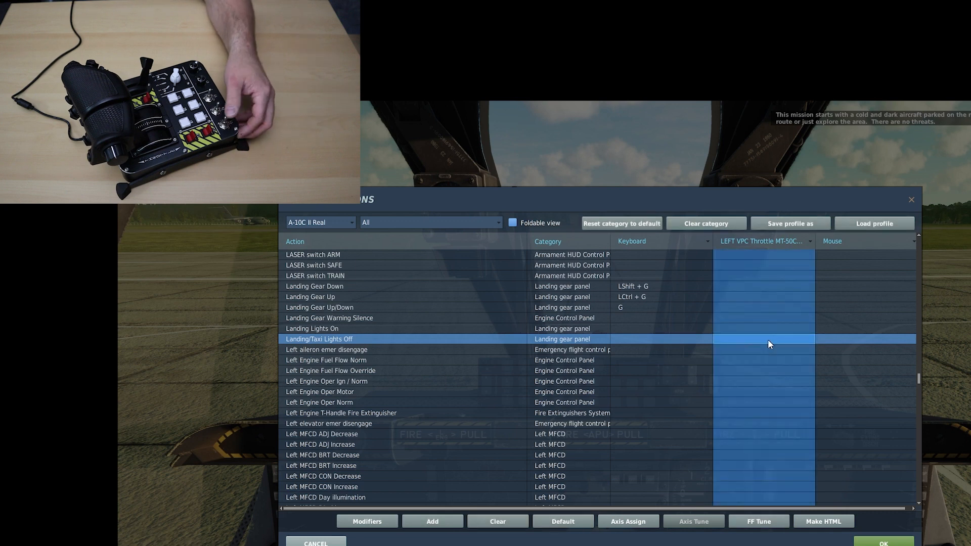
{"action": "left_click", "coordinate": [450, 522]}
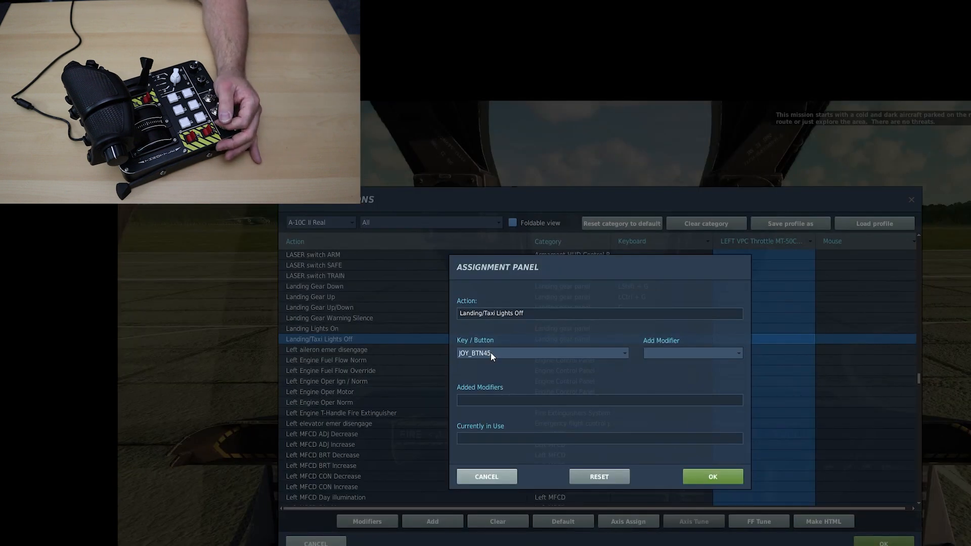
{"action": "left_click", "coordinate": [716, 477]}
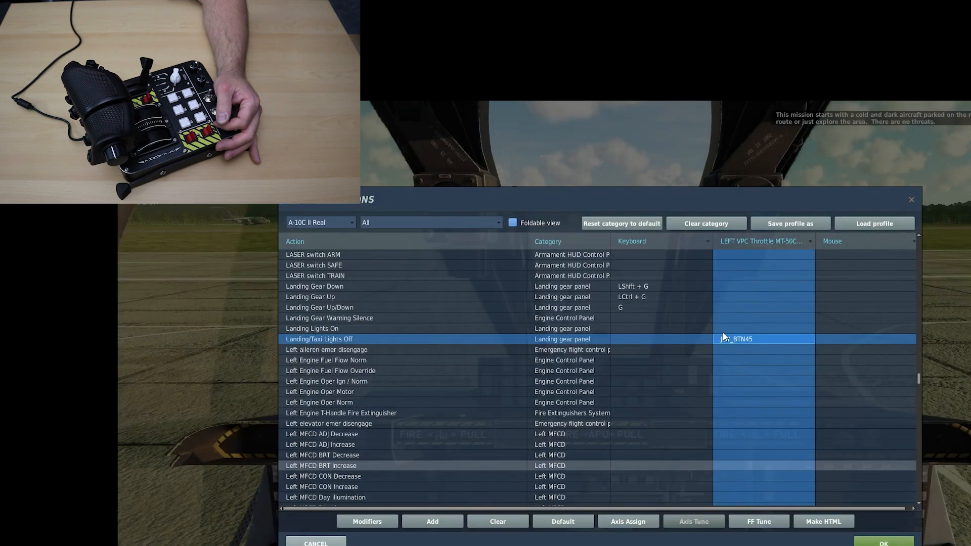
Assign the throttle's JOY_BTN44 to Landing Lights On and accept the control changes
{"action": "left_click", "coordinate": [773, 328]}
{"action": "left_click", "coordinate": [432, 522]}
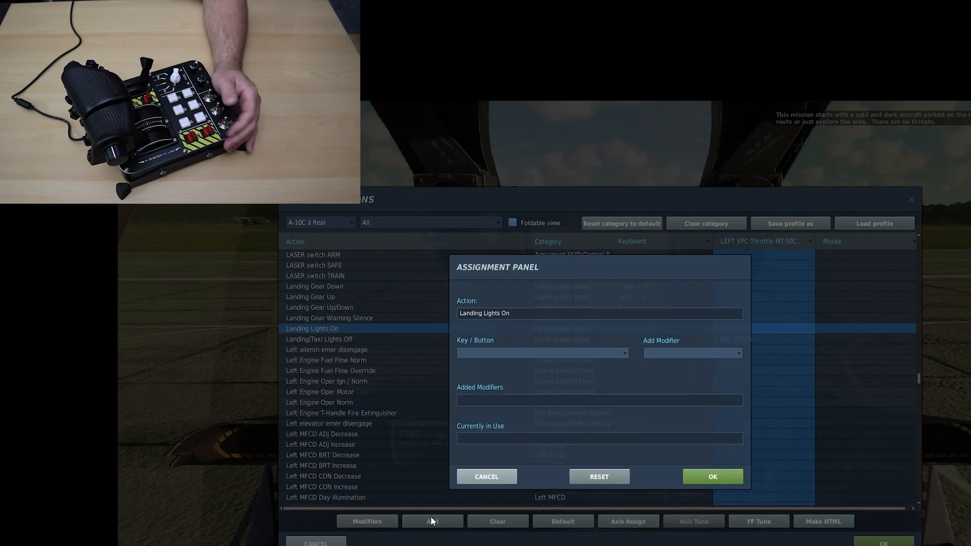
{"action": "left_click", "coordinate": [715, 476]}
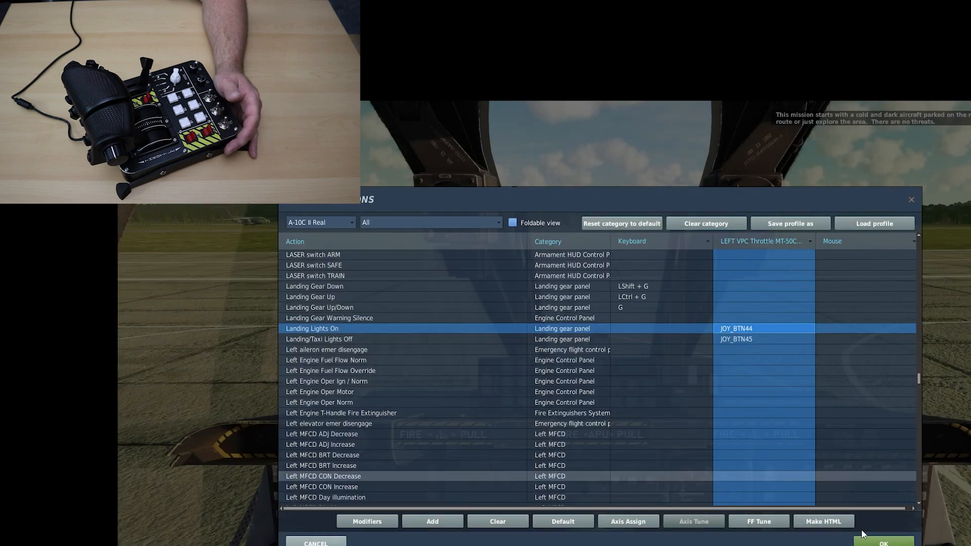
{"action": "left_click", "coordinate": [883, 543]}
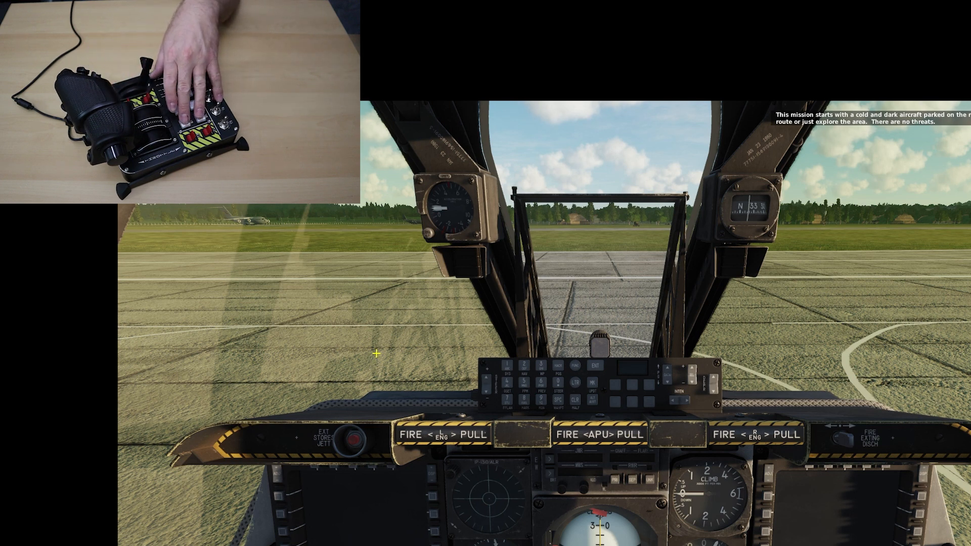
Check which button numbers the throttle's keypad sends in the AAP CDU Power Switch assignment, discarding each one
{"action": "key", "text": "Escape"}
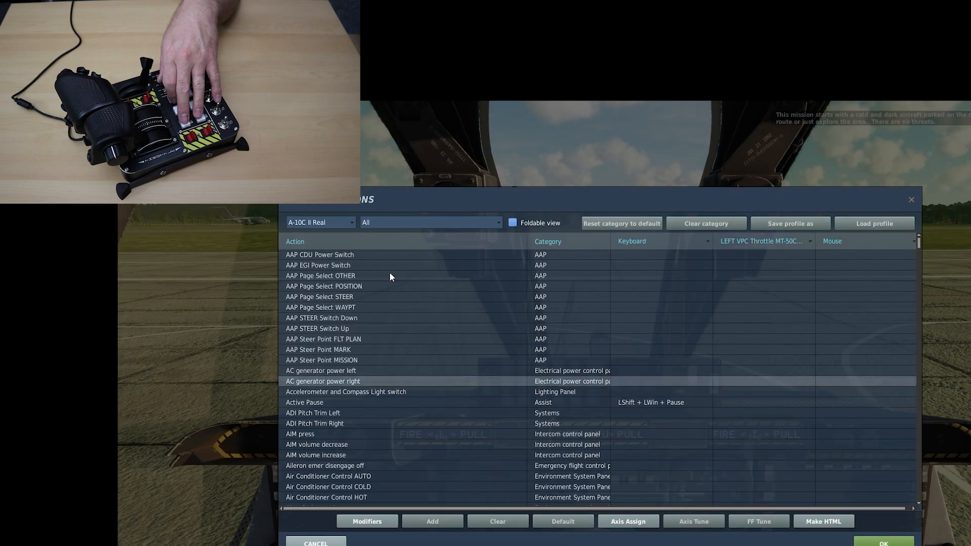
{"action": "left_click", "coordinate": [595, 380]}
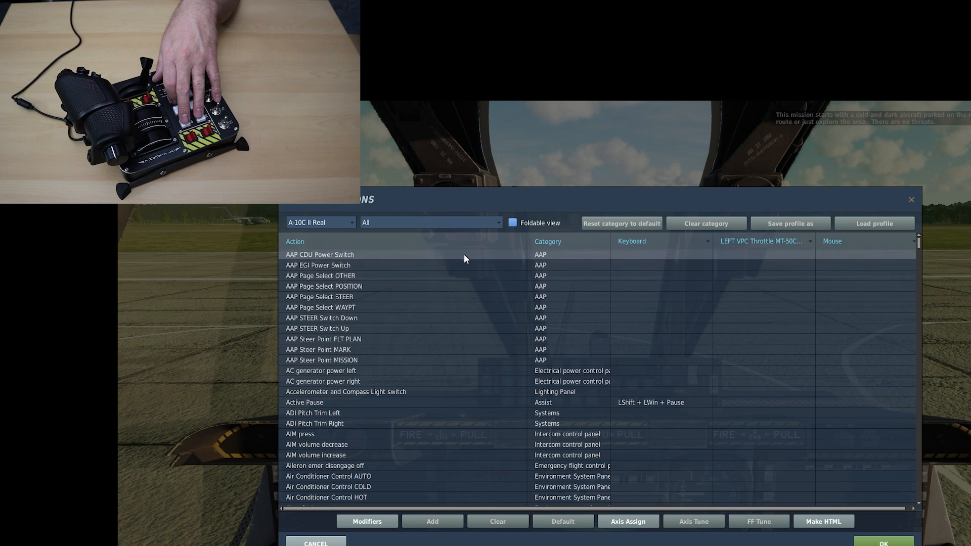
{"action": "left_click", "coordinate": [477, 255]}
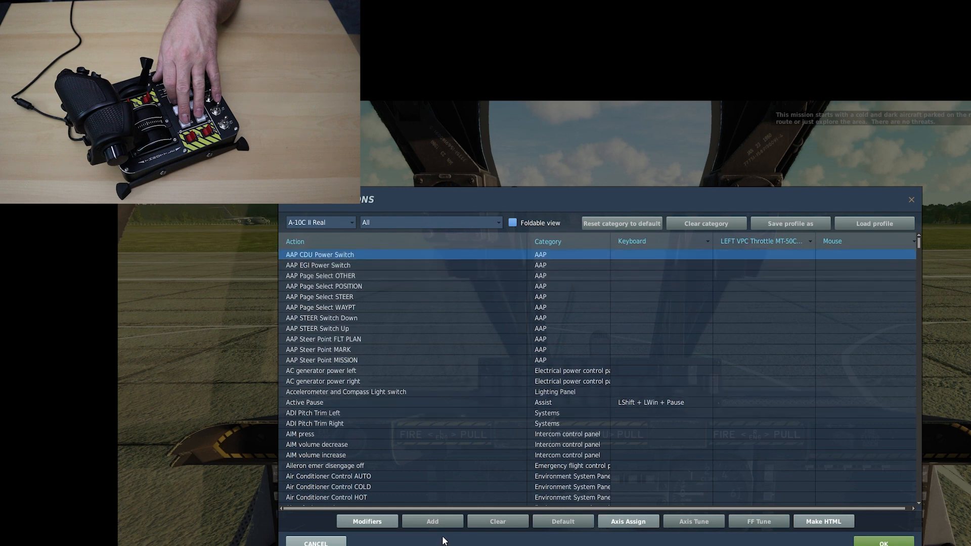
{"action": "left_click", "coordinate": [772, 253]}
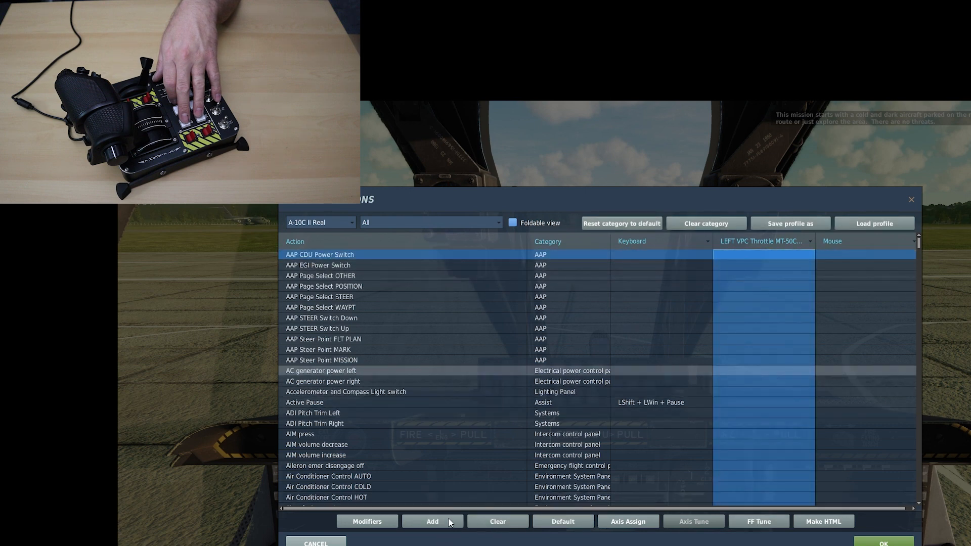
{"action": "left_click", "coordinate": [433, 522]}
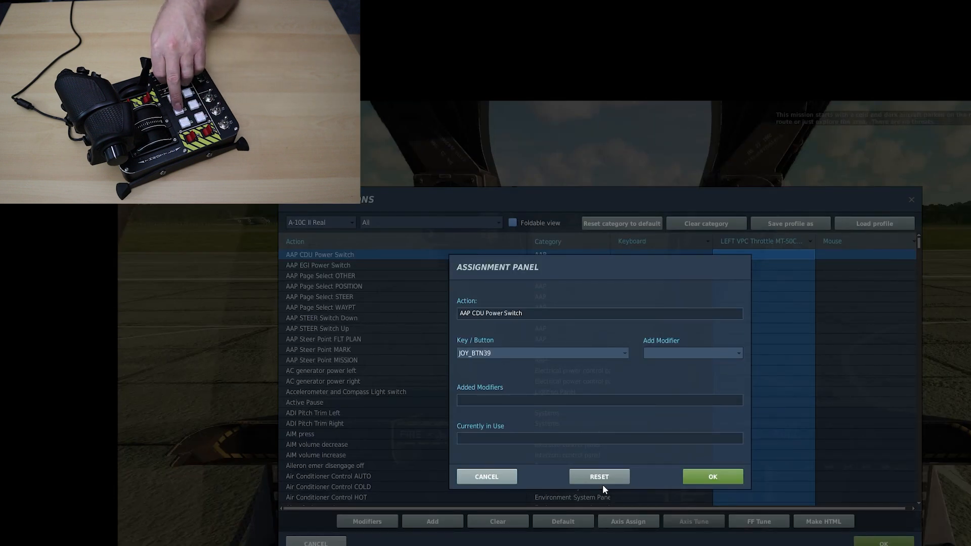
{"action": "left_click", "coordinate": [488, 476]}
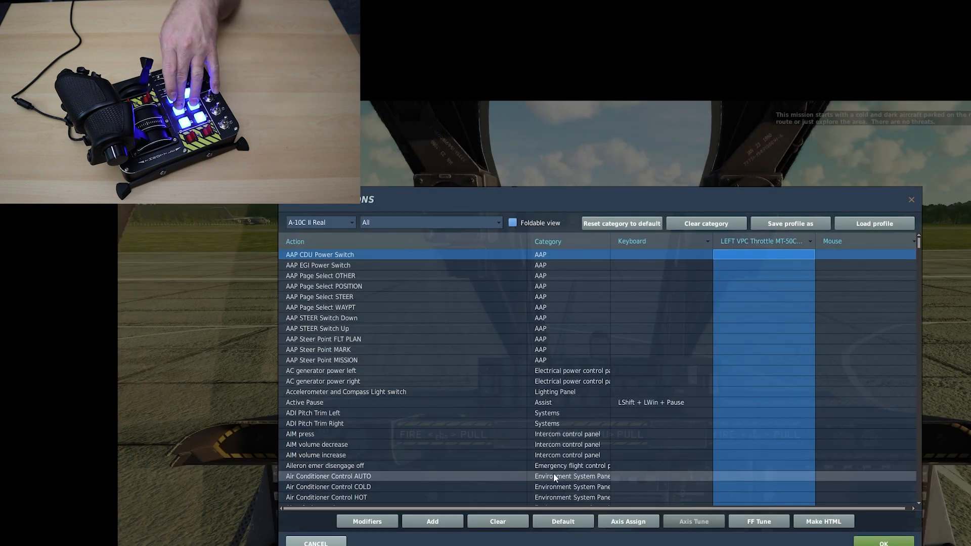
{"action": "left_click", "coordinate": [452, 521]}
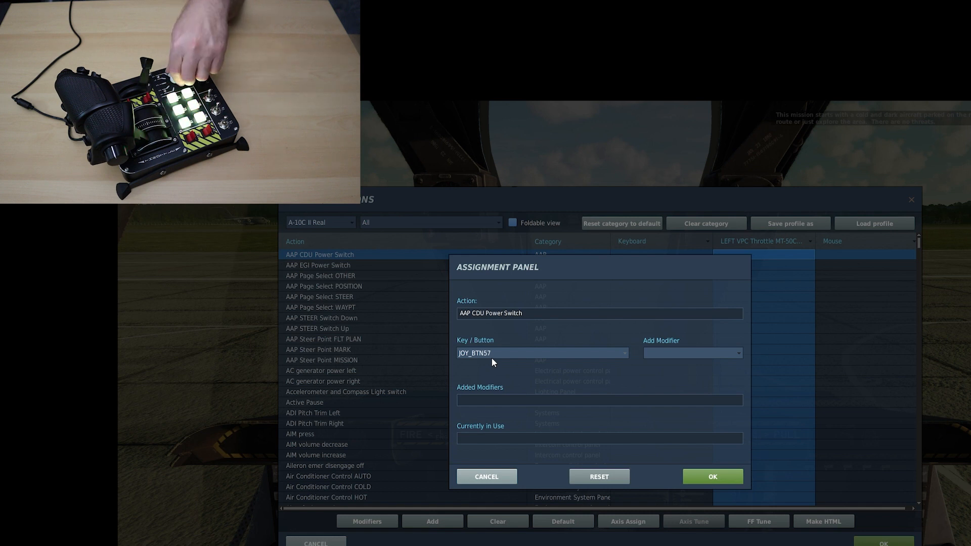
{"action": "left_click", "coordinate": [493, 478]}
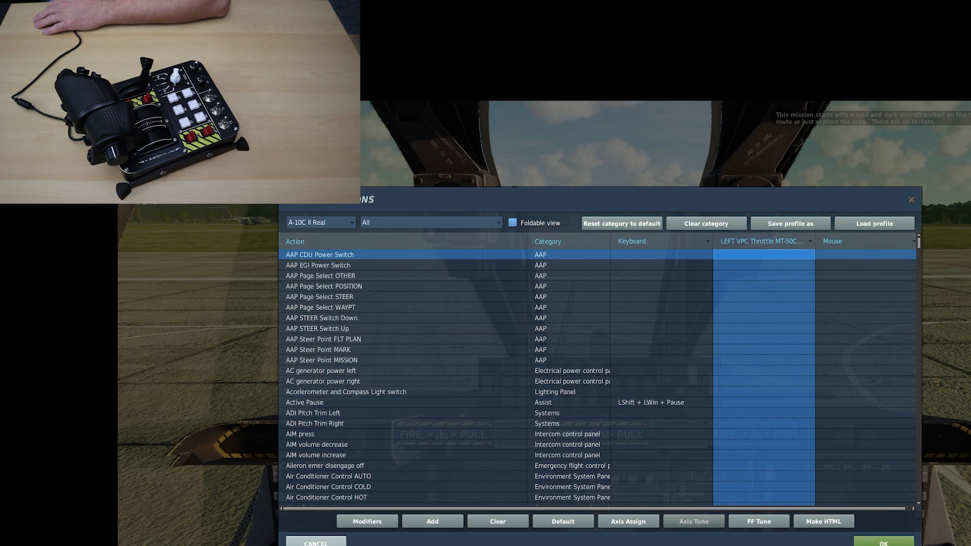
Leave the control settings without saving and quit DCS World to the desktop
{"action": "left_click", "coordinate": [316, 544]}
{"action": "key", "text": "Escape"}
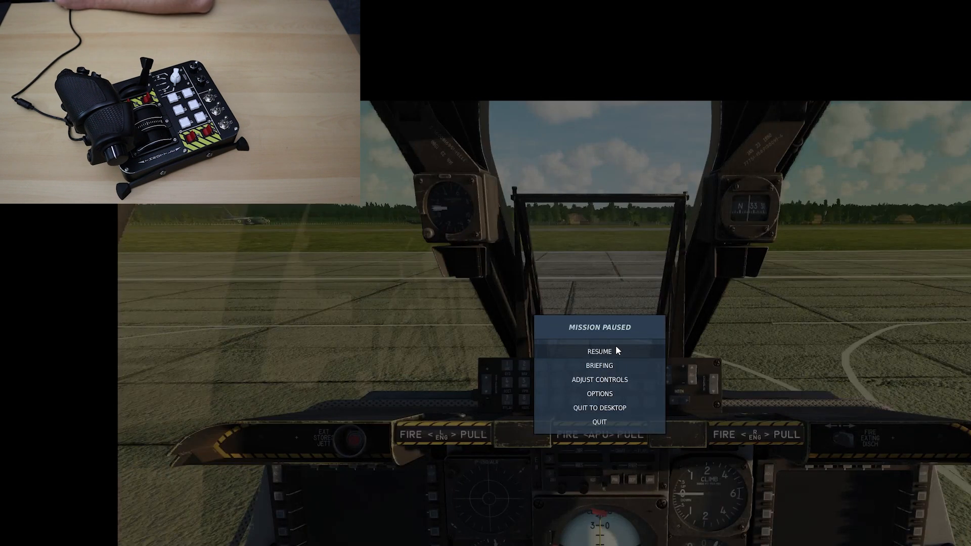
{"action": "left_click", "coordinate": [603, 407]}
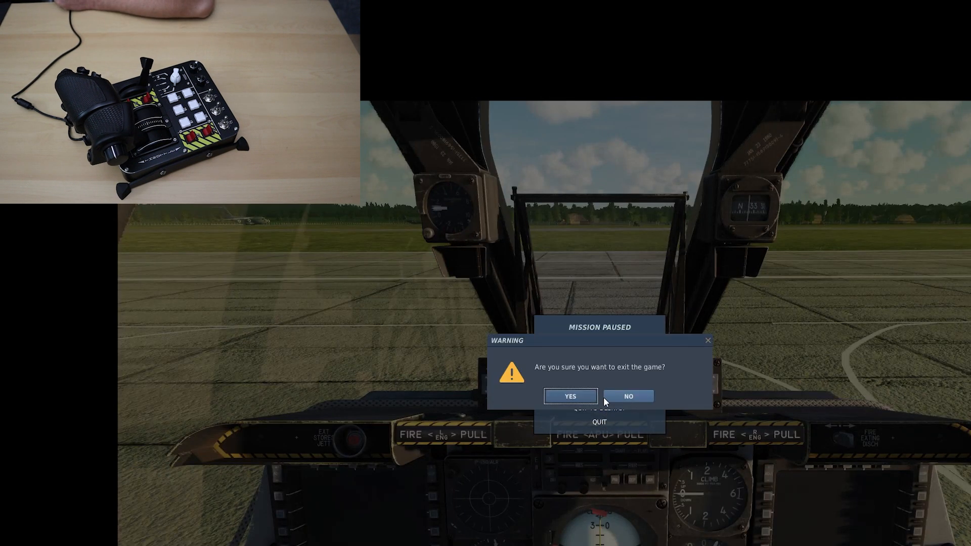
{"action": "left_click", "coordinate": [568, 396]}
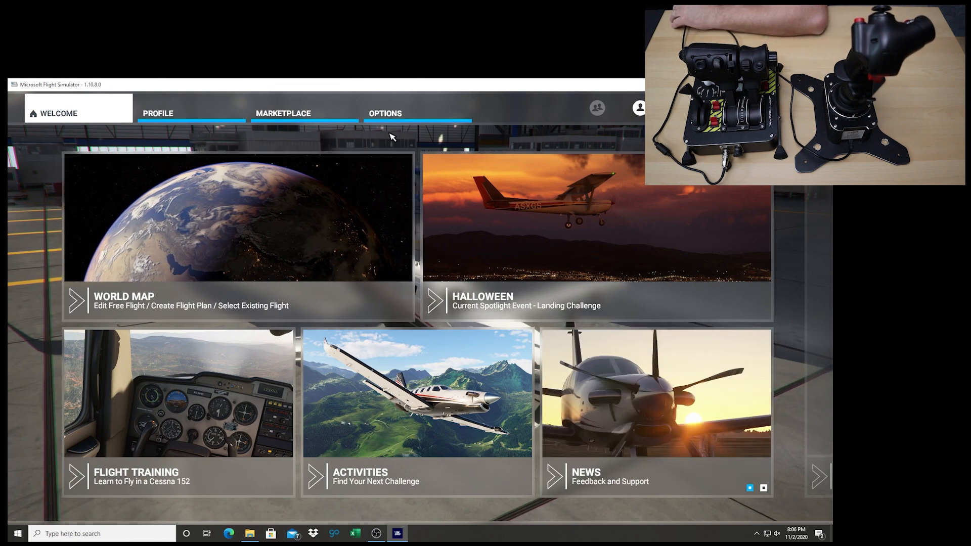
Switch to Microsoft Flight Simulator, open its control options and view the MT-50CM2 throttle and WarBRD stick profiles
{"action": "left_click", "coordinate": [393, 113]}
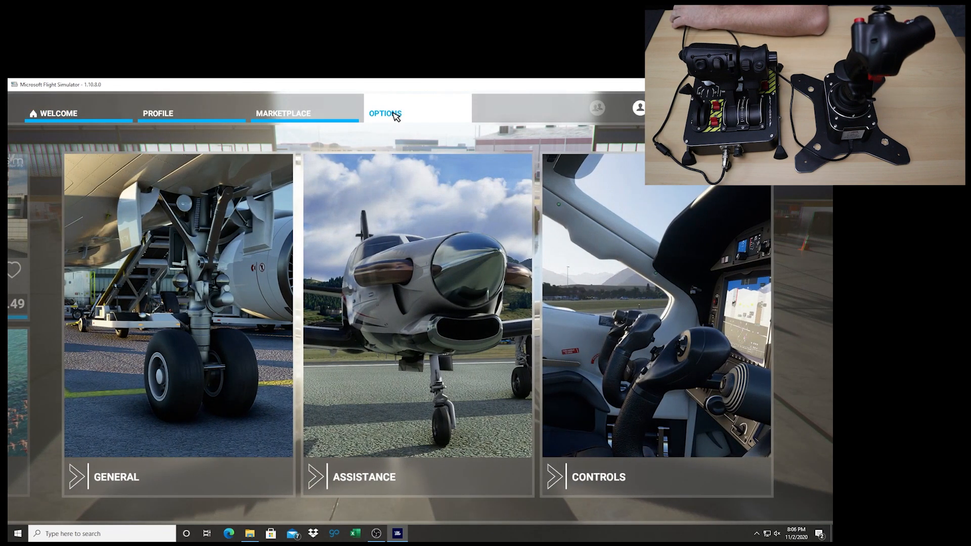
{"action": "left_click", "coordinate": [622, 475]}
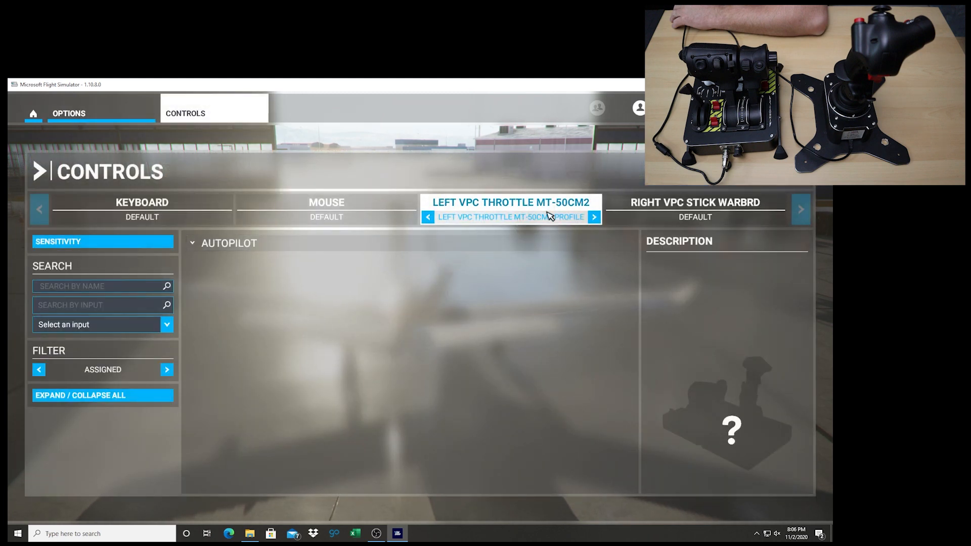
{"action": "left_click", "coordinate": [645, 206]}
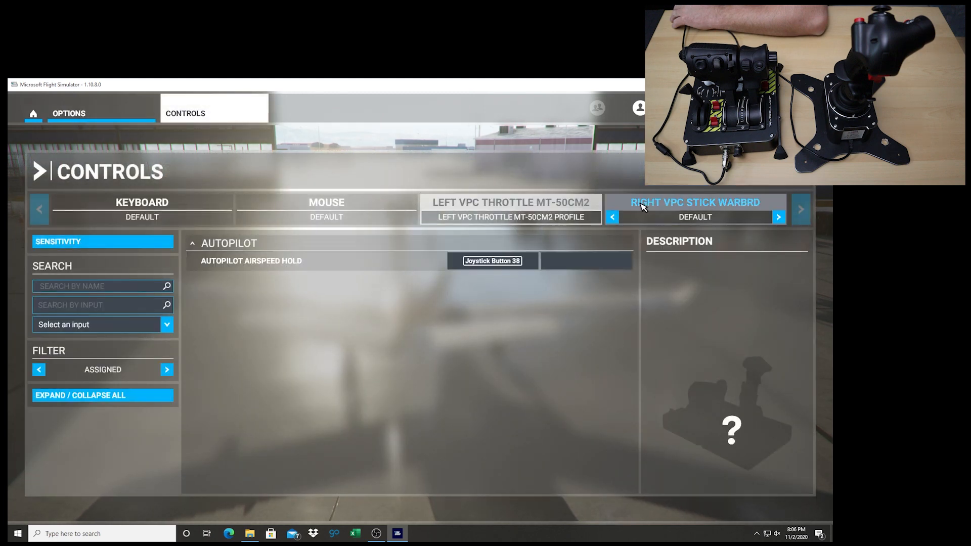
{"action": "left_click", "coordinate": [504, 203]}
{"action": "left_click", "coordinate": [726, 209]}
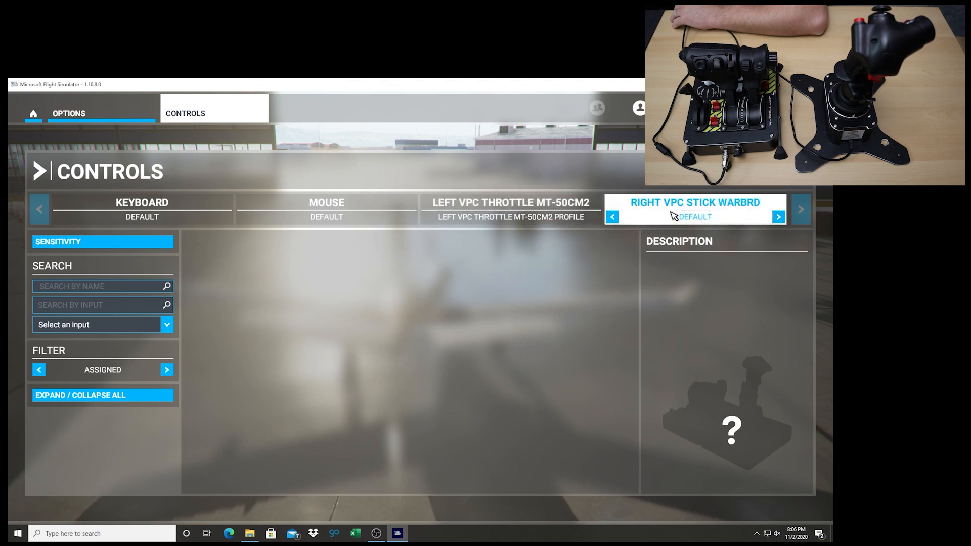
Open the throttle profile's Autopilot Airspeed Hold assignment and validate its existing input
{"action": "left_click", "coordinate": [552, 207]}
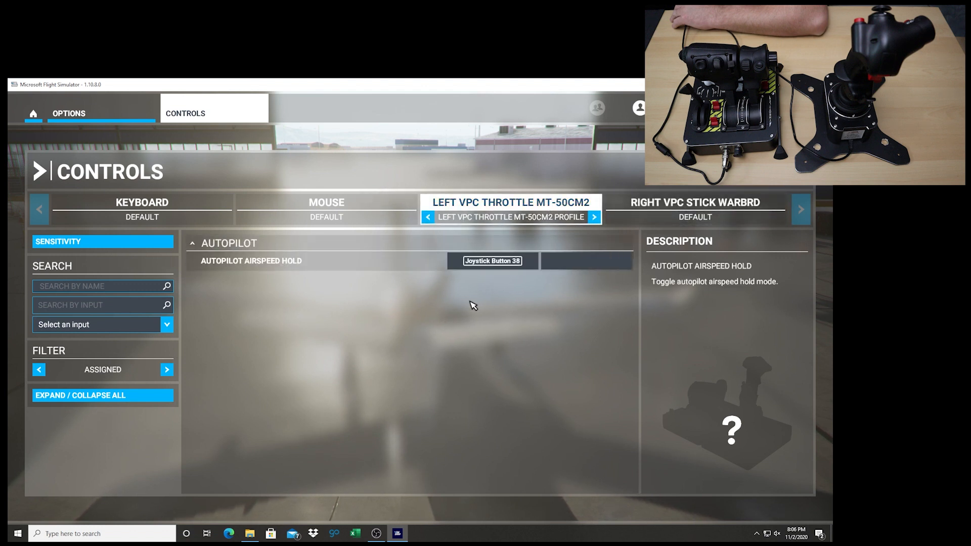
{"action": "left_click", "coordinate": [506, 262]}
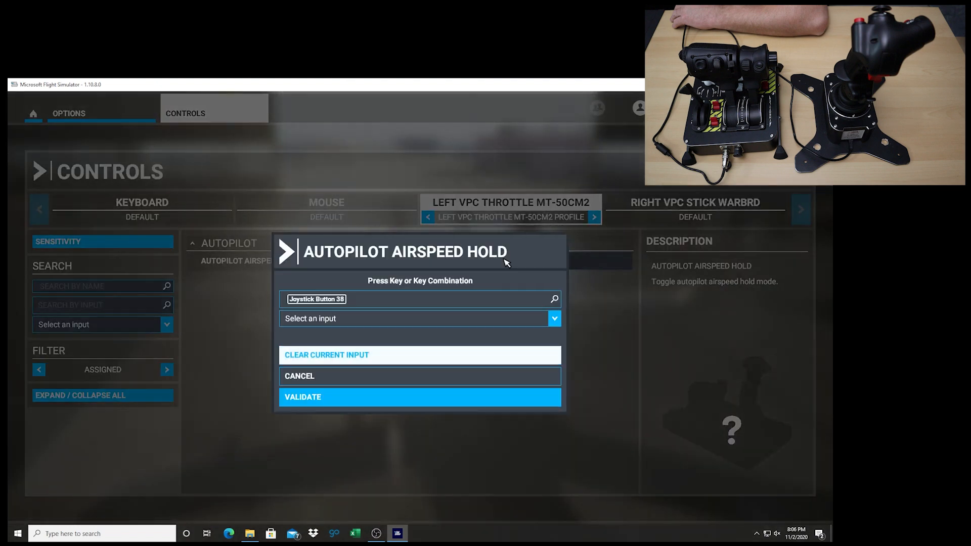
{"action": "left_click", "coordinate": [323, 396]}
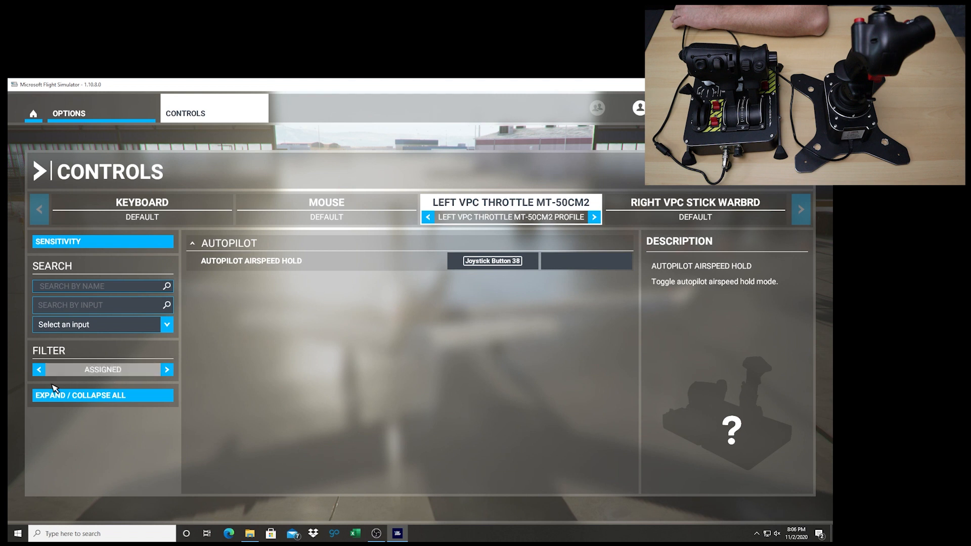
List all commands for the MT-50CM2 throttle and filter them by the name "axis"
{"action": "left_click", "coordinate": [167, 370]}
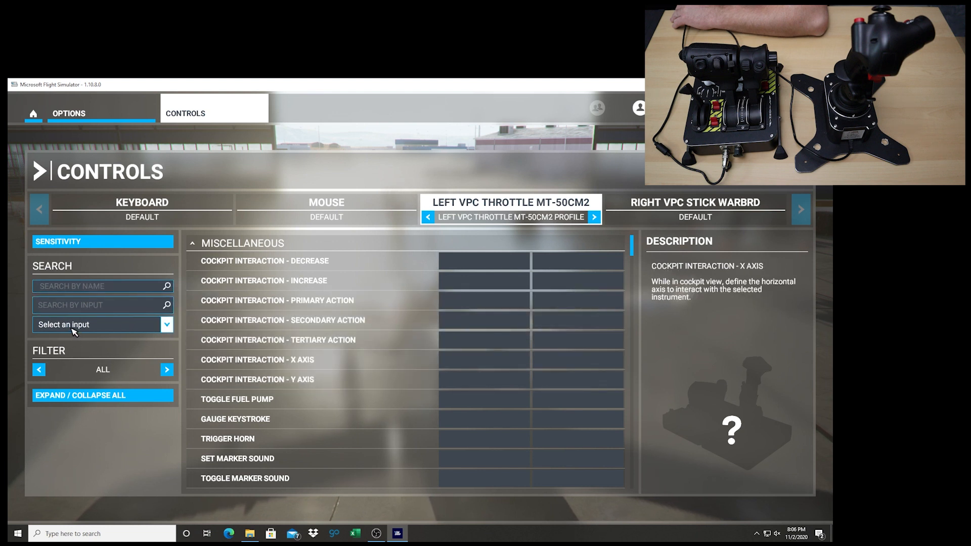
{"action": "left_click", "coordinate": [166, 326]}
{"action": "left_click", "coordinate": [167, 326]}
{"action": "left_click", "coordinate": [87, 292]}
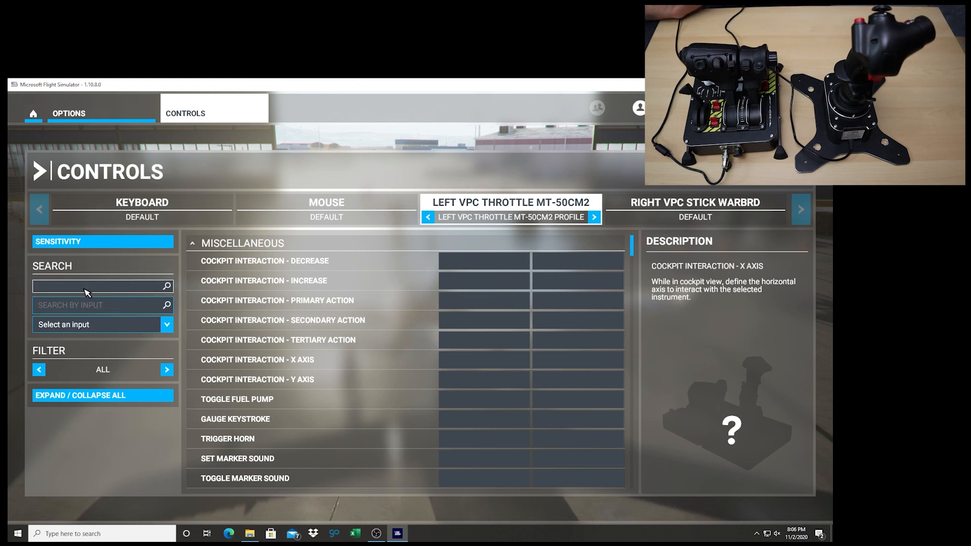
{"action": "type", "text": "axis"}
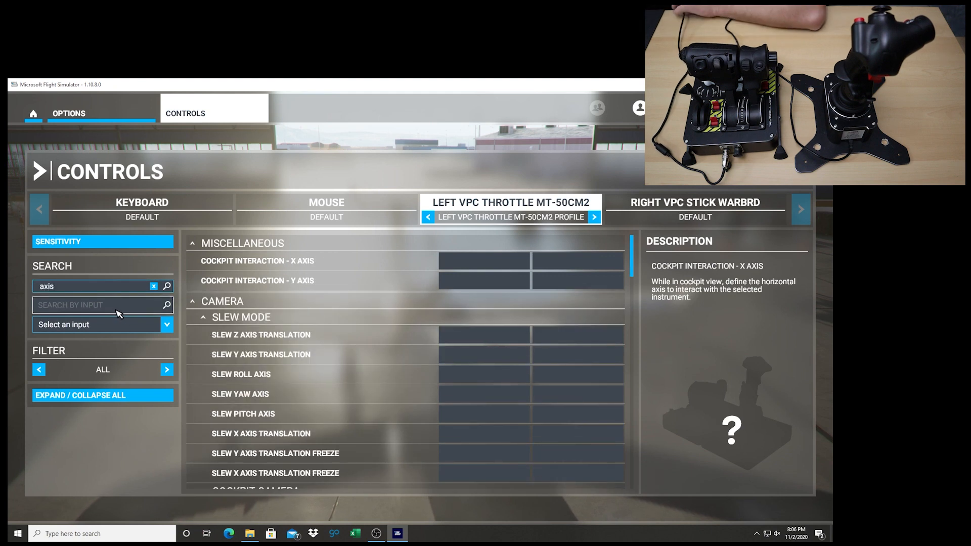
{"action": "scroll", "coordinate": [329, 359], "scroll_direction": "down", "scroll_amount": 5}
{"action": "scroll", "coordinate": [329, 359], "scroll_direction": "up", "scroll_amount": 4}
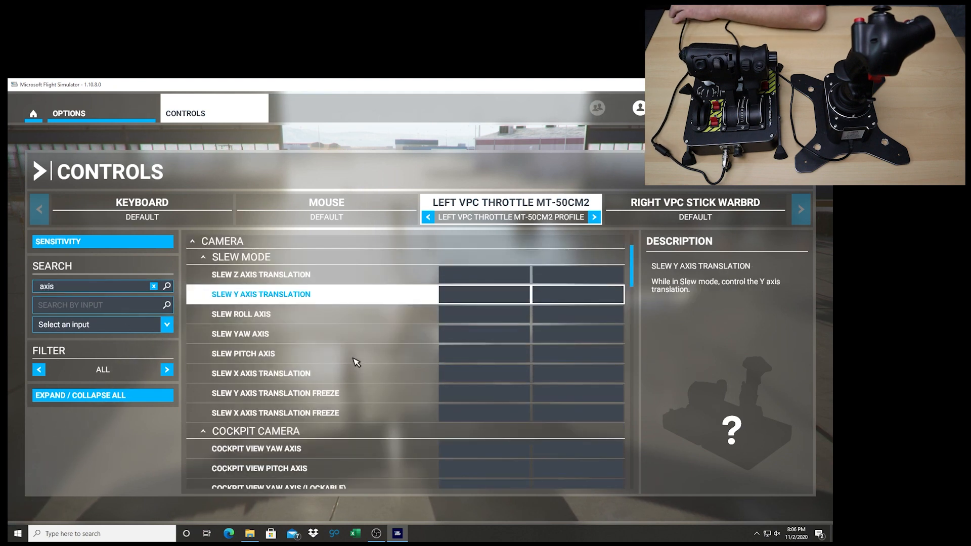
{"action": "scroll", "coordinate": [309, 359], "scroll_direction": "up", "scroll_amount": 1}
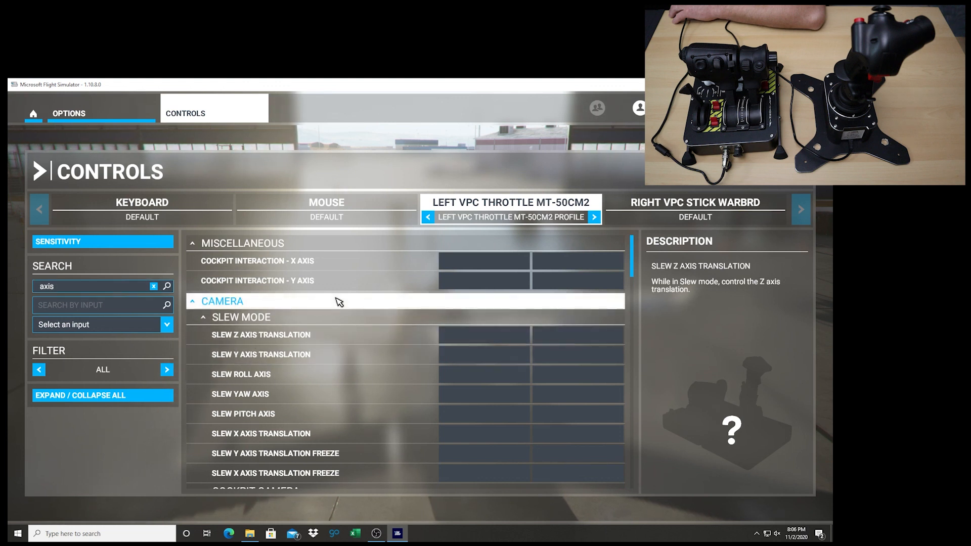
Assign the throttle's Joystick L-Axis X to Slew Z Axis Translation and validate it
{"action": "scroll", "coordinate": [337, 332], "scroll_direction": "down", "scroll_amount": 1}
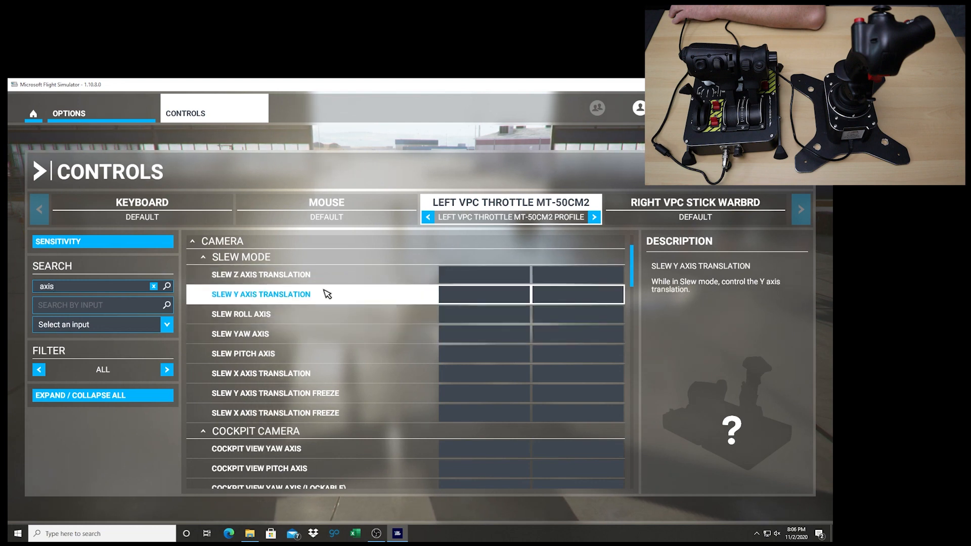
{"action": "left_click", "coordinate": [486, 280]}
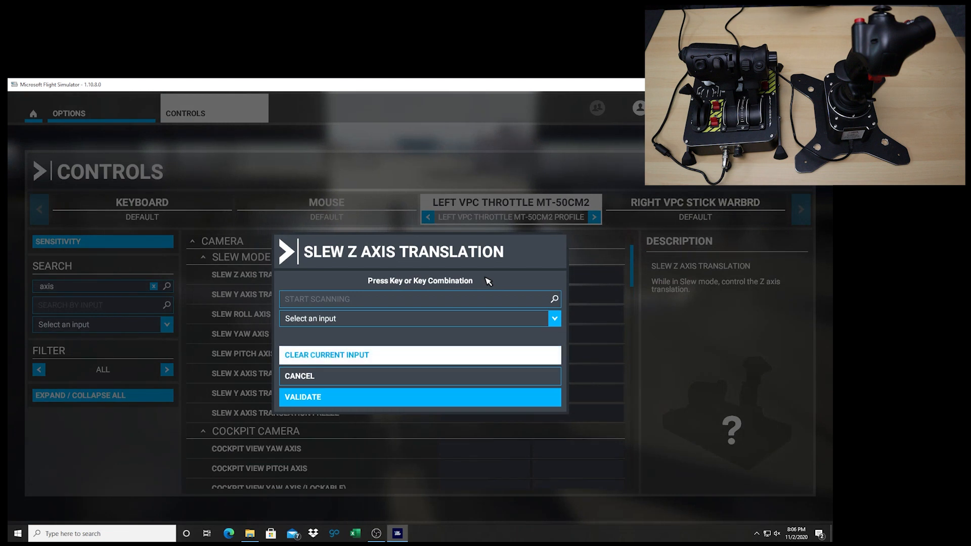
{"action": "left_click", "coordinate": [305, 324]}
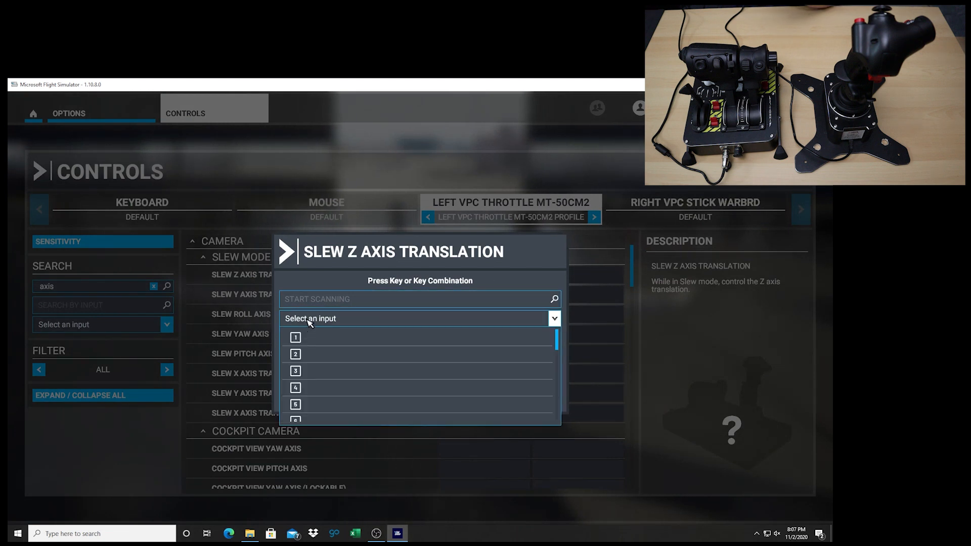
{"action": "left_click", "coordinate": [308, 323]}
{"action": "left_click", "coordinate": [324, 303]}
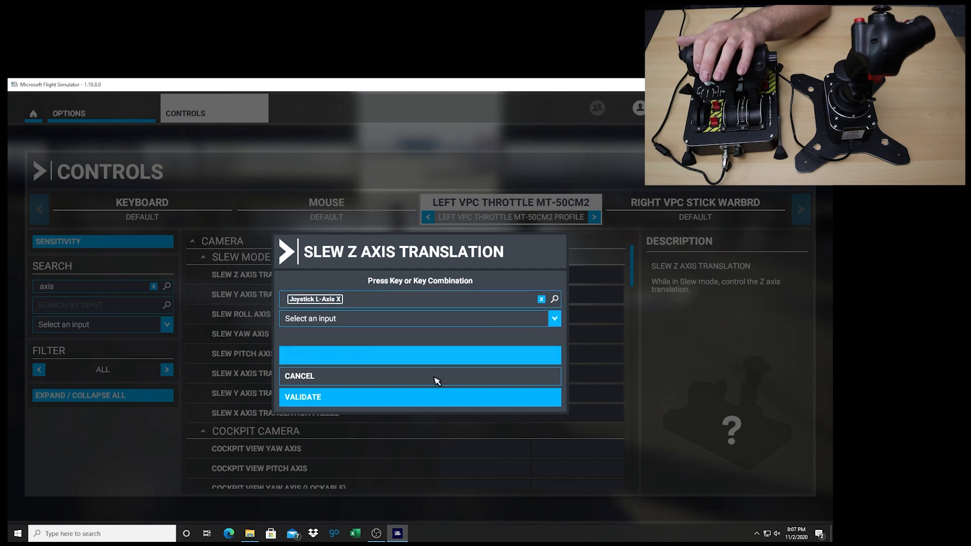
{"action": "left_click", "coordinate": [325, 400]}
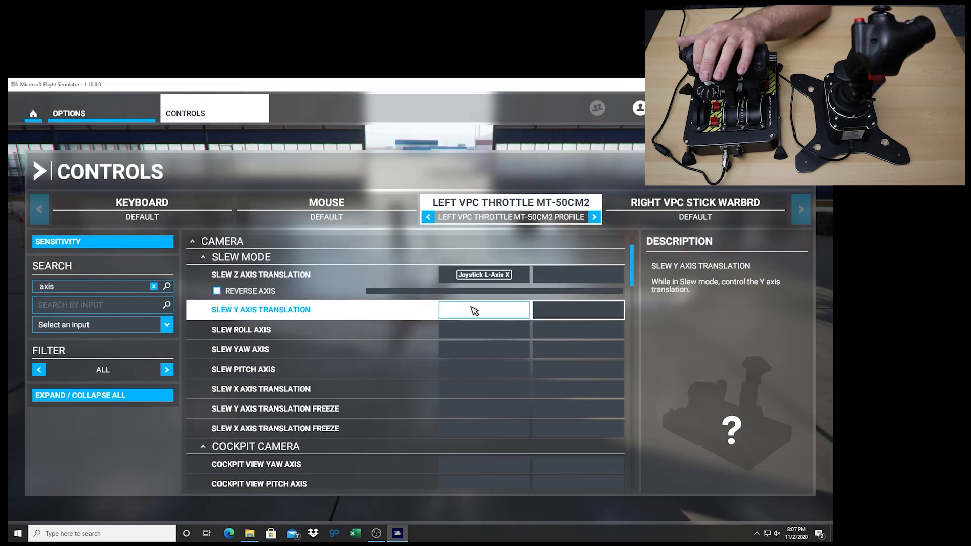
Assign the throttle's Joystick L-Axis Y to Slew Y Axis Translation and validate it
{"action": "left_click", "coordinate": [486, 314]}
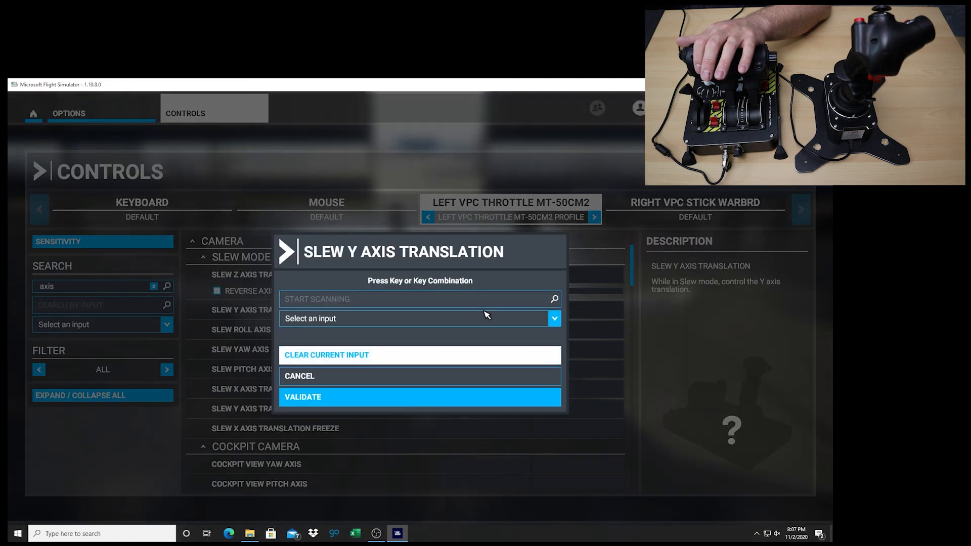
{"action": "left_click", "coordinate": [338, 300]}
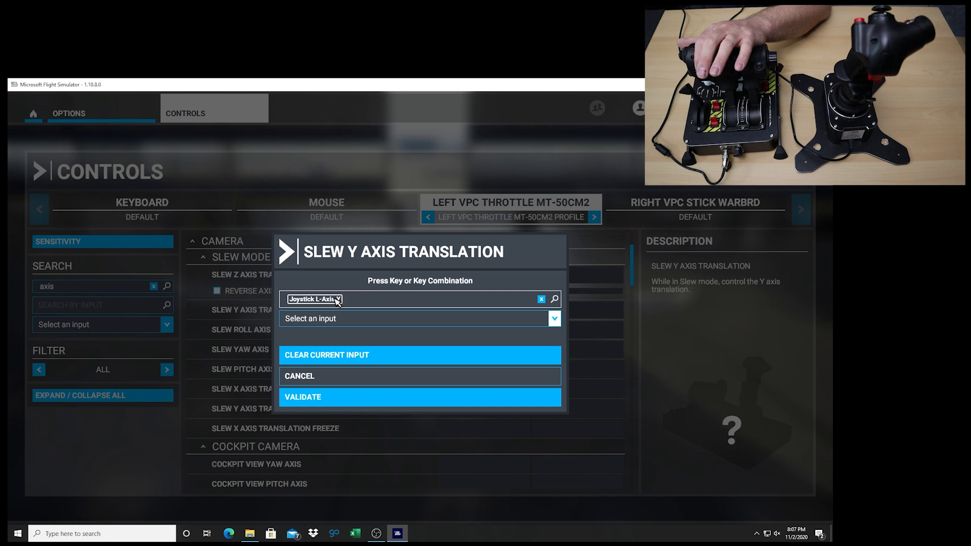
{"action": "left_click", "coordinate": [335, 398]}
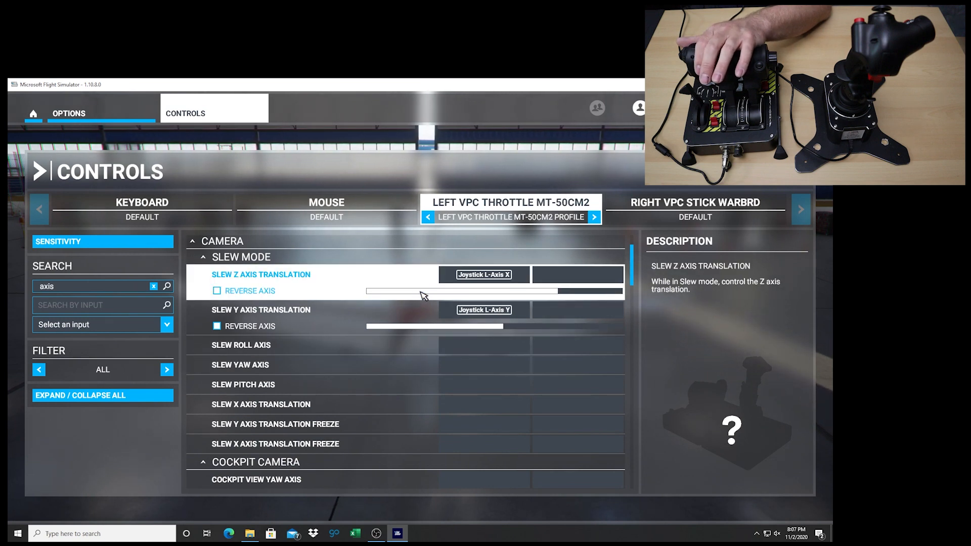
{"action": "scroll", "coordinate": [442, 360], "scroll_direction": "down", "scroll_amount": 4}
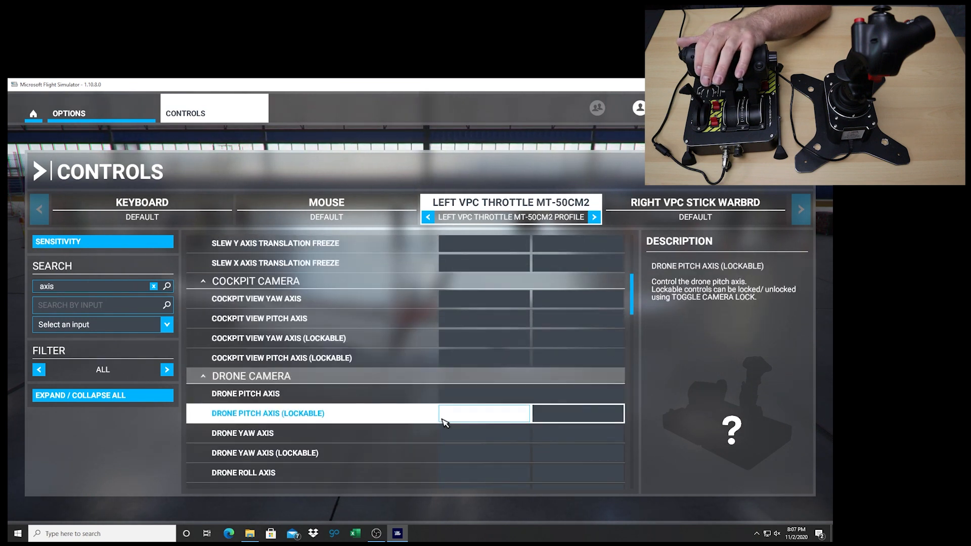
{"action": "scroll", "coordinate": [444, 421], "scroll_direction": "down", "scroll_amount": 5}
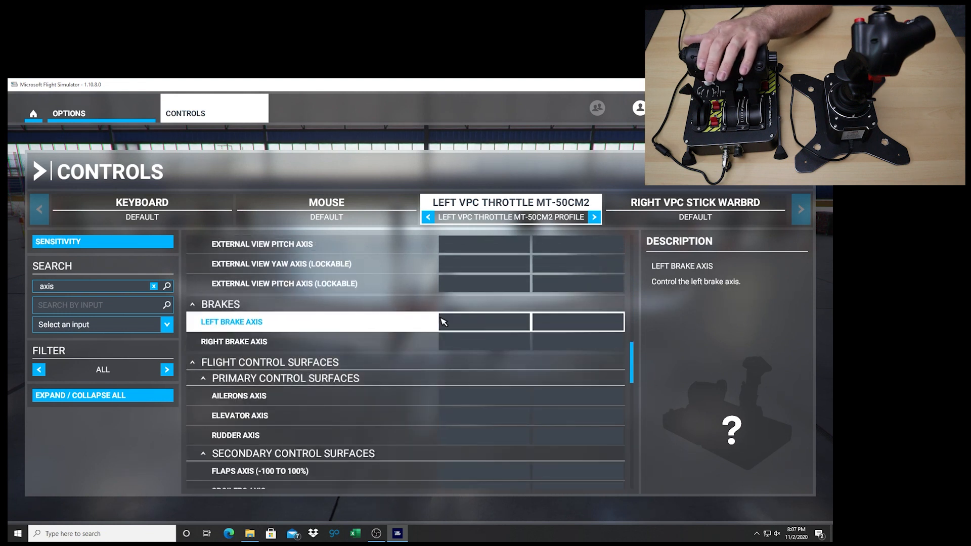
{"action": "left_click", "coordinate": [478, 325]}
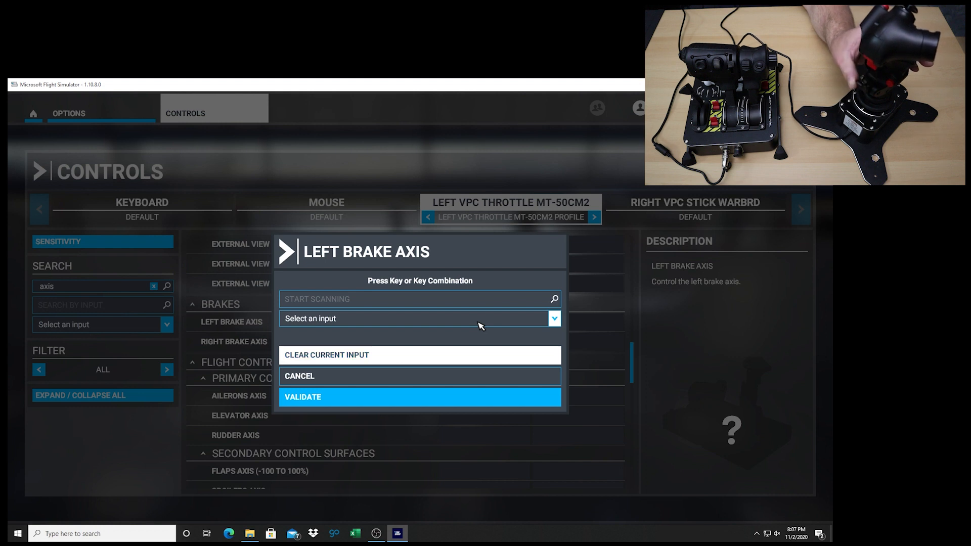
{"action": "left_click", "coordinate": [376, 301]}
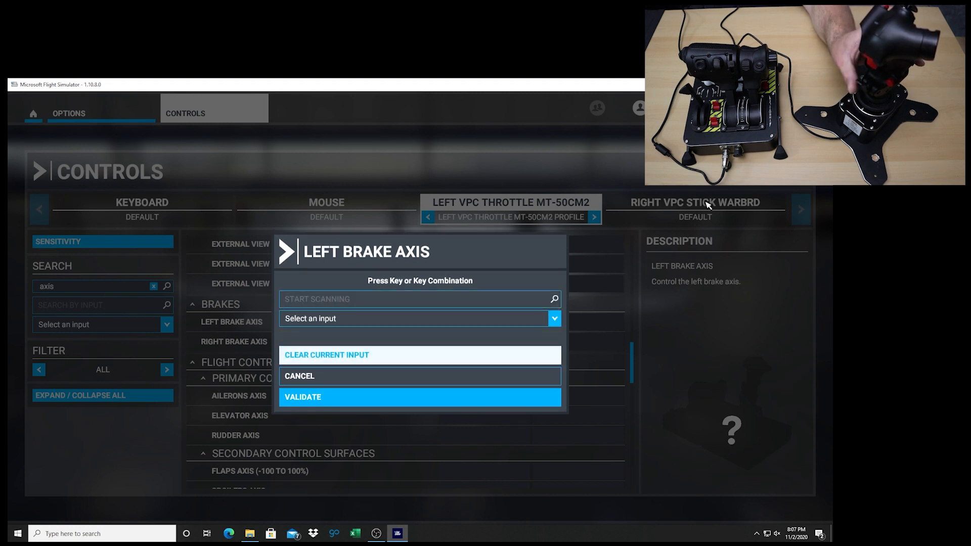
{"action": "left_click", "coordinate": [340, 377]}
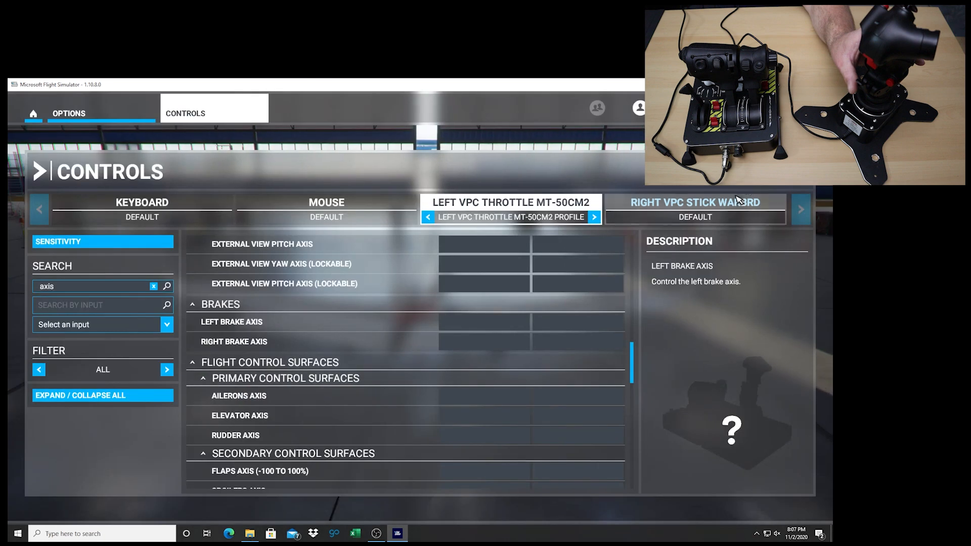
Switch to the WarBRD stick's controls and refresh the "axis" name filter on its command list
{"action": "left_click", "coordinate": [732, 208]}
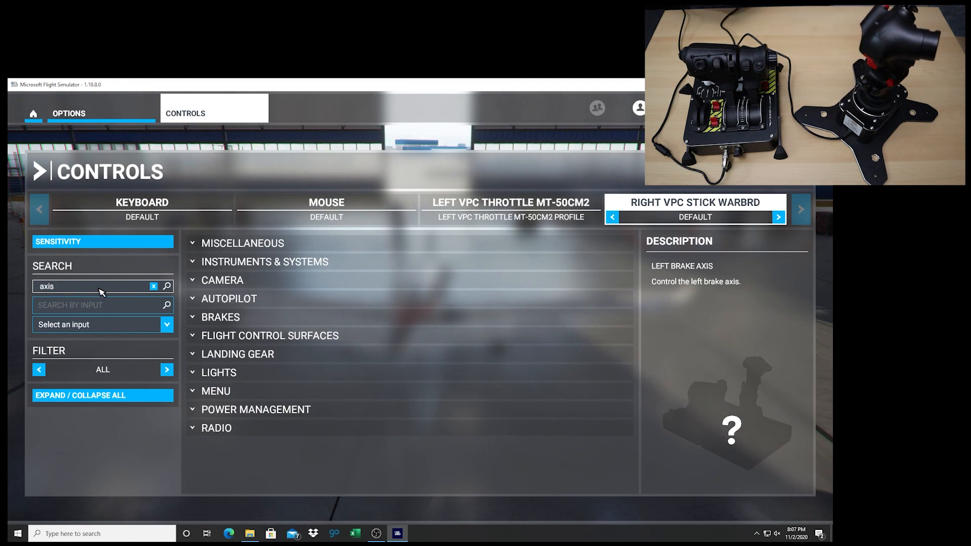
{"action": "key", "text": "BackSpace"}
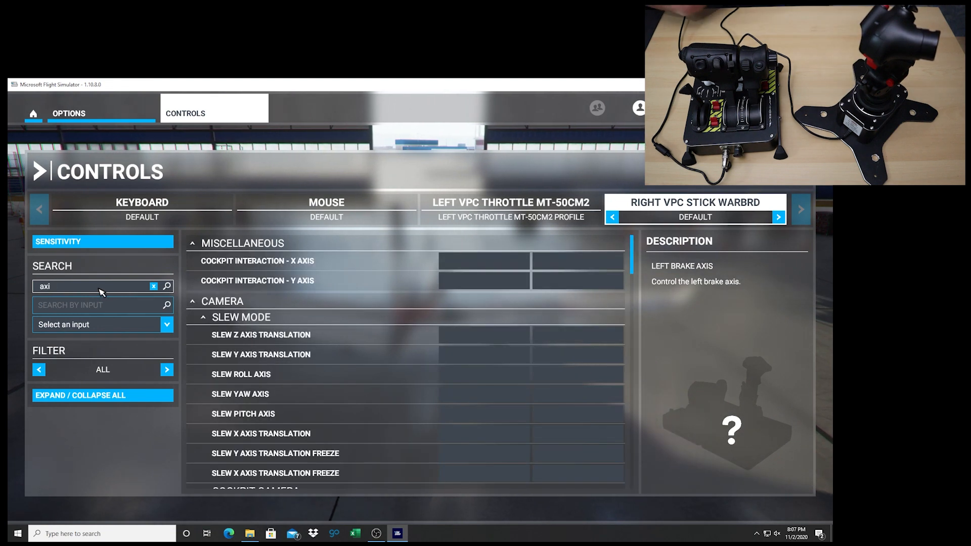
{"action": "type", "text": "s"}
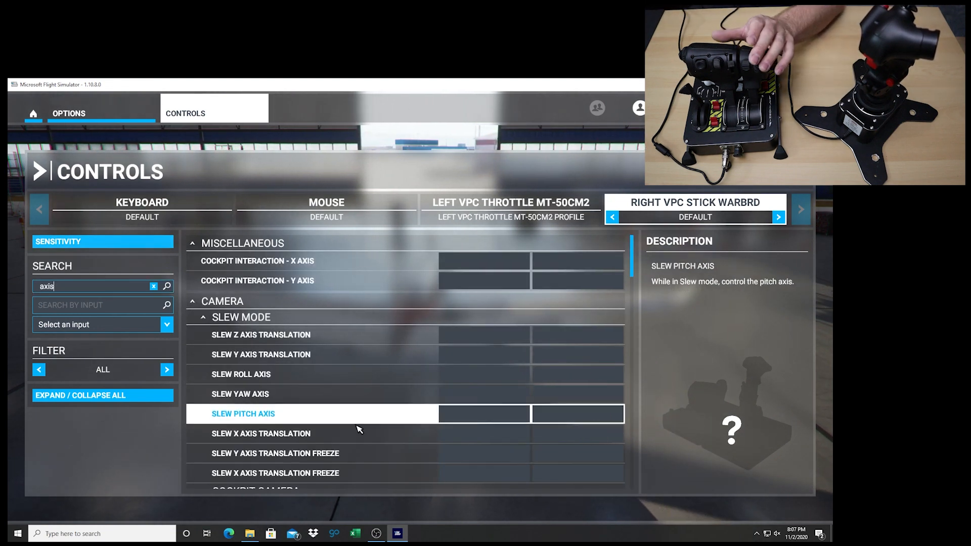
Assign the stick's Joystick Slider X to Left Brake Axis, saving it in a new "RIGHT VPC Stick WarBRD profile"
{"action": "scroll", "coordinate": [358, 430], "scroll_direction": "down", "scroll_amount": 10}
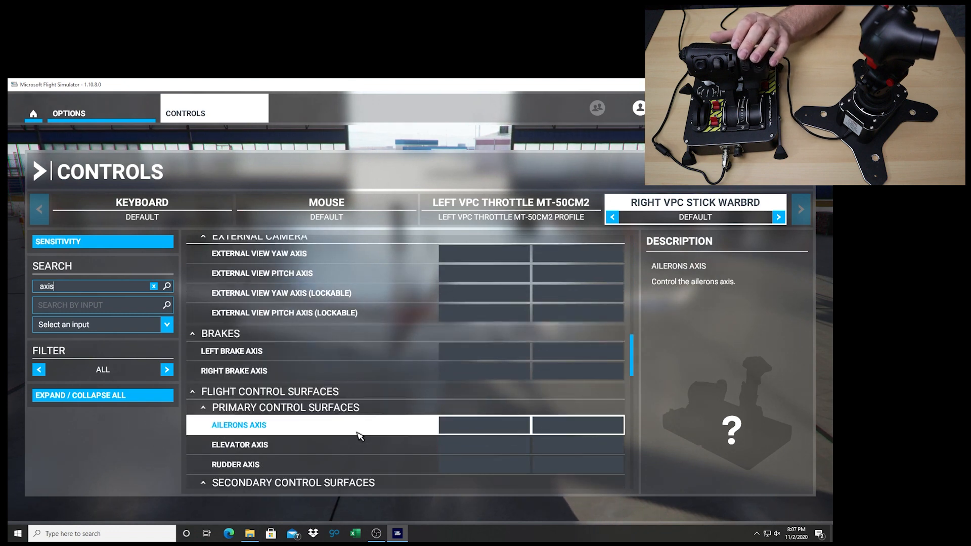
{"action": "left_click", "coordinate": [469, 355]}
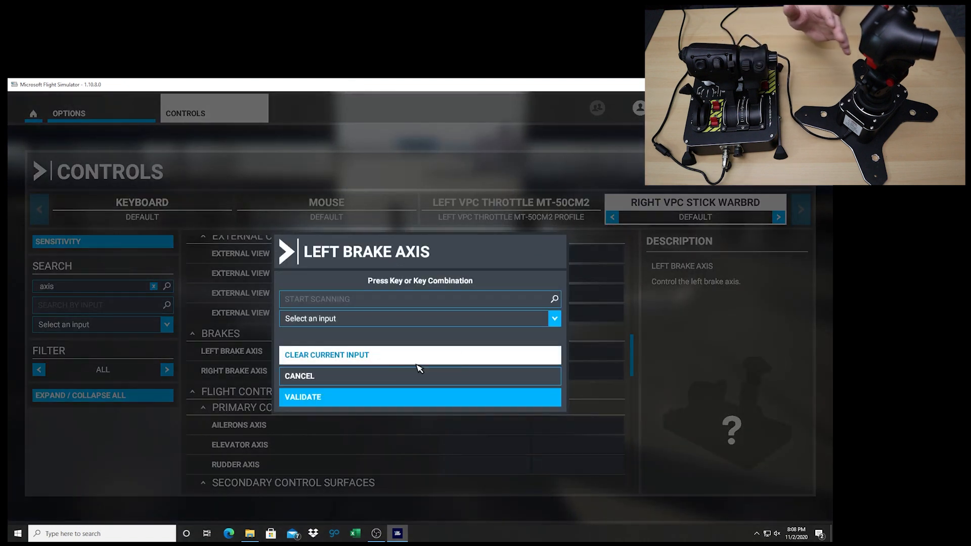
{"action": "left_click", "coordinate": [369, 297]}
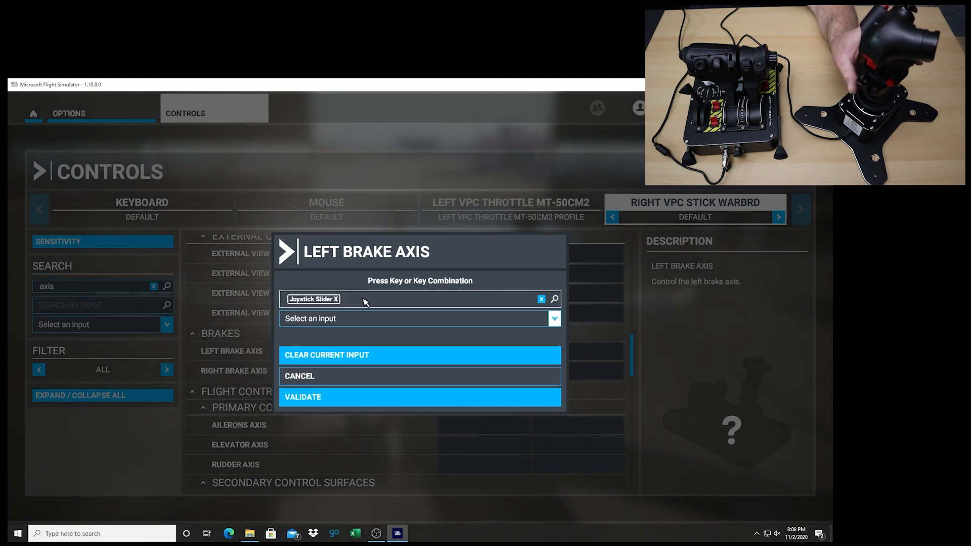
{"action": "left_click", "coordinate": [335, 398]}
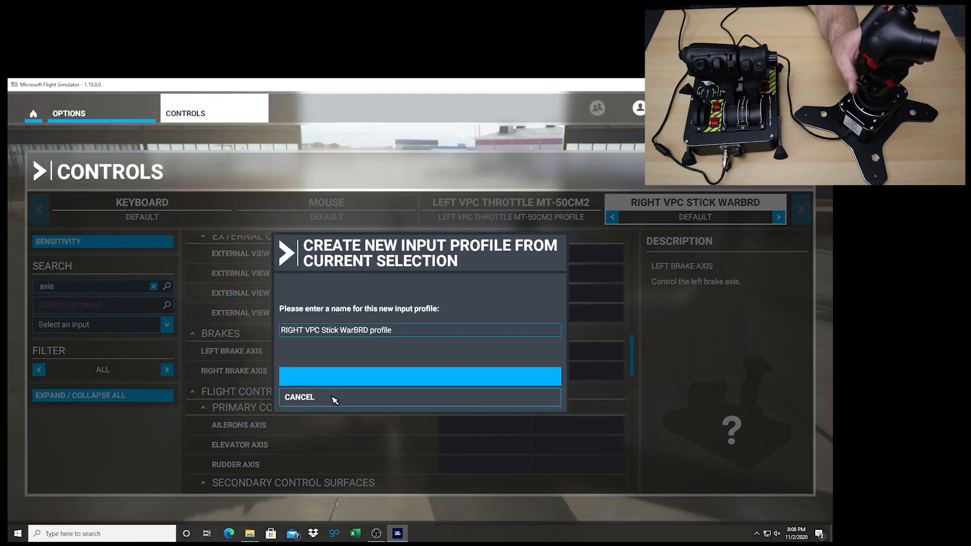
{"action": "left_click", "coordinate": [340, 377]}
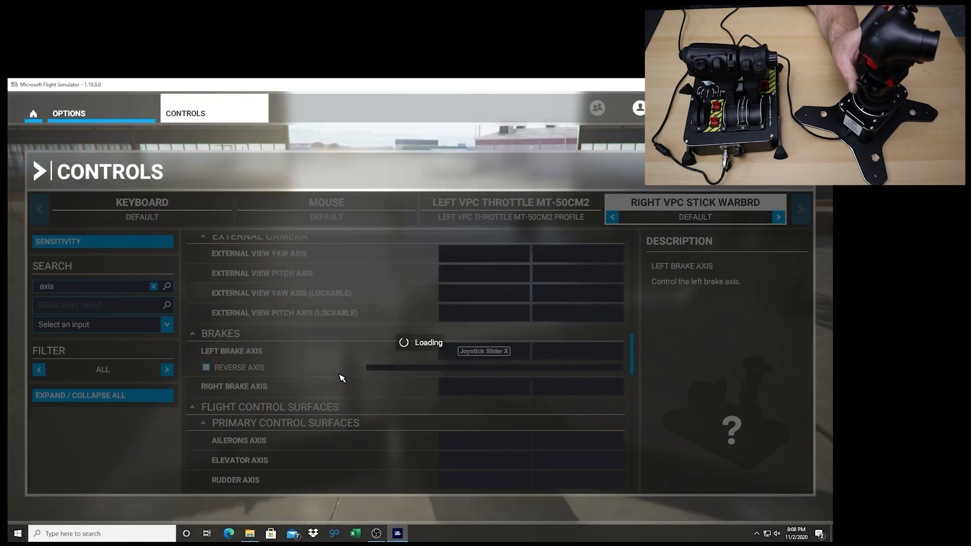
Bind Joystick Slider X to Right Brake Axis as well, despite the shared use, and reverse both brake axes
{"action": "left_click", "coordinate": [481, 388]}
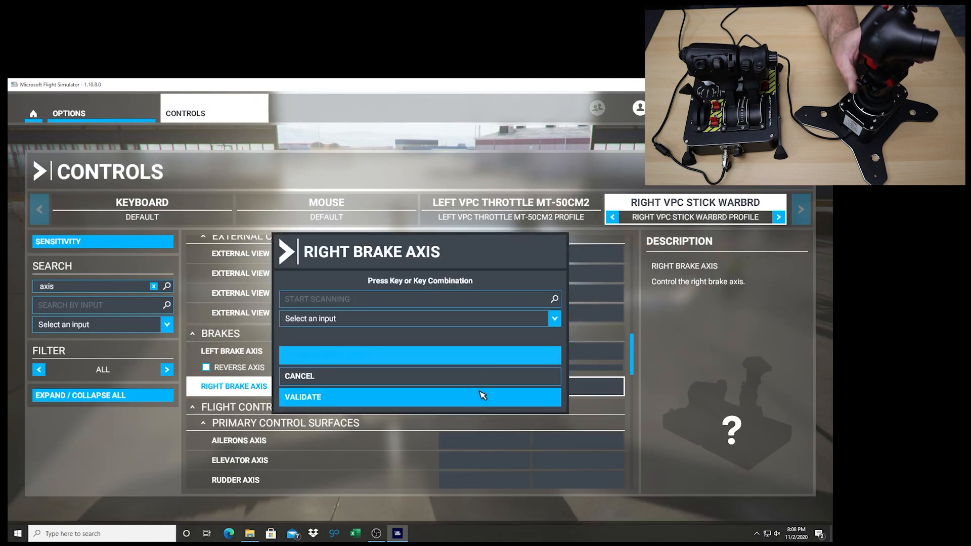
{"action": "left_click", "coordinate": [338, 303]}
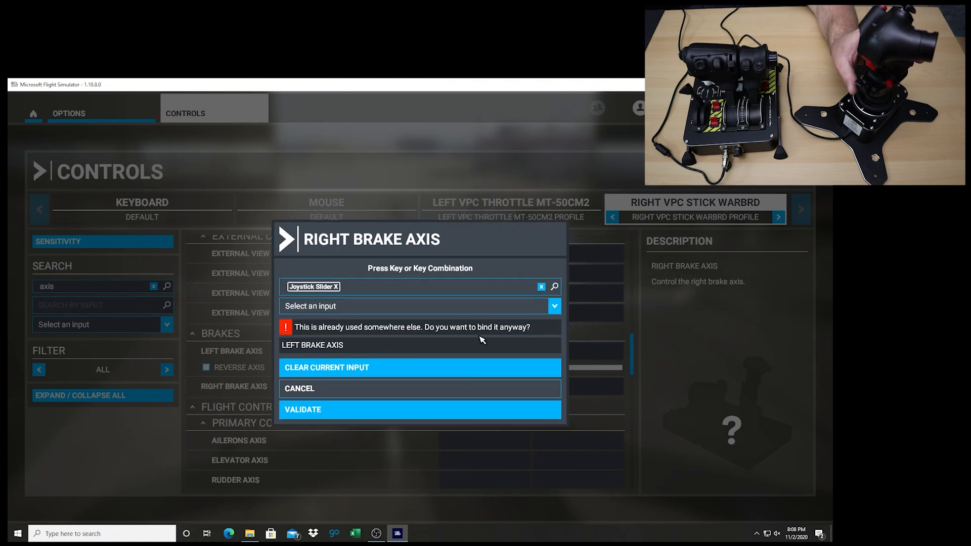
{"action": "left_click", "coordinate": [327, 410]}
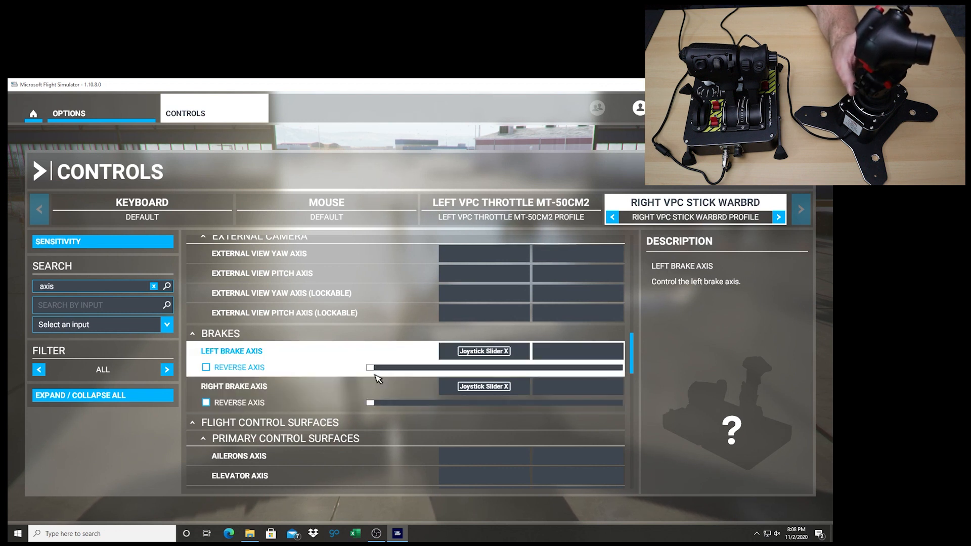
{"action": "left_click", "coordinate": [206, 368]}
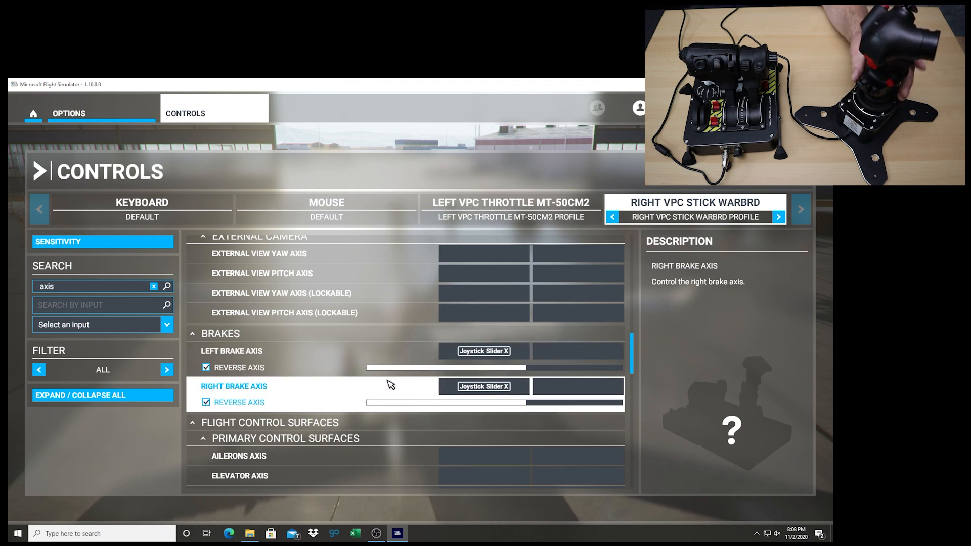
Switch to the MT-50CM2 throttle's controls and refresh the "axis" name filter on its command list
{"action": "scroll", "coordinate": [392, 386], "scroll_direction": "down", "scroll_amount": 3}
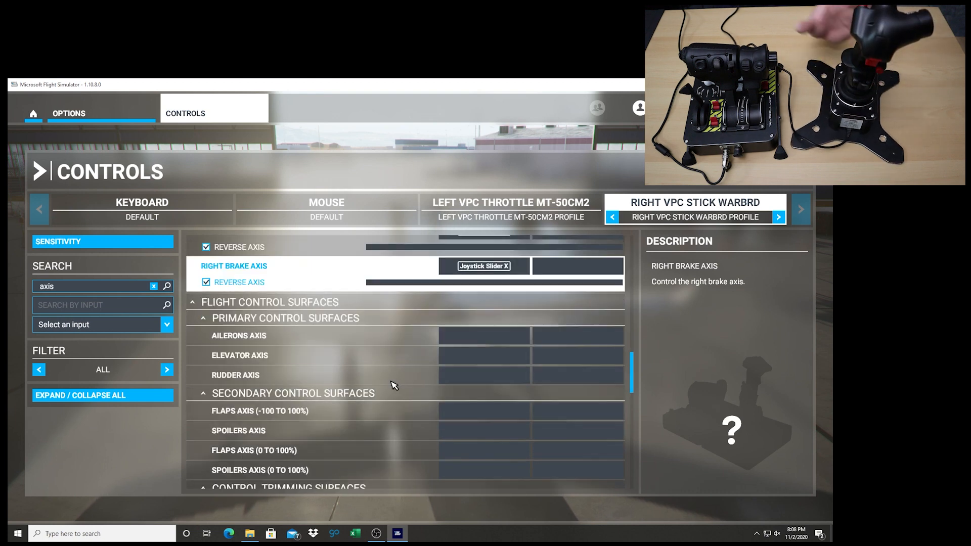
{"action": "scroll", "coordinate": [392, 386], "scroll_direction": "down", "scroll_amount": 2}
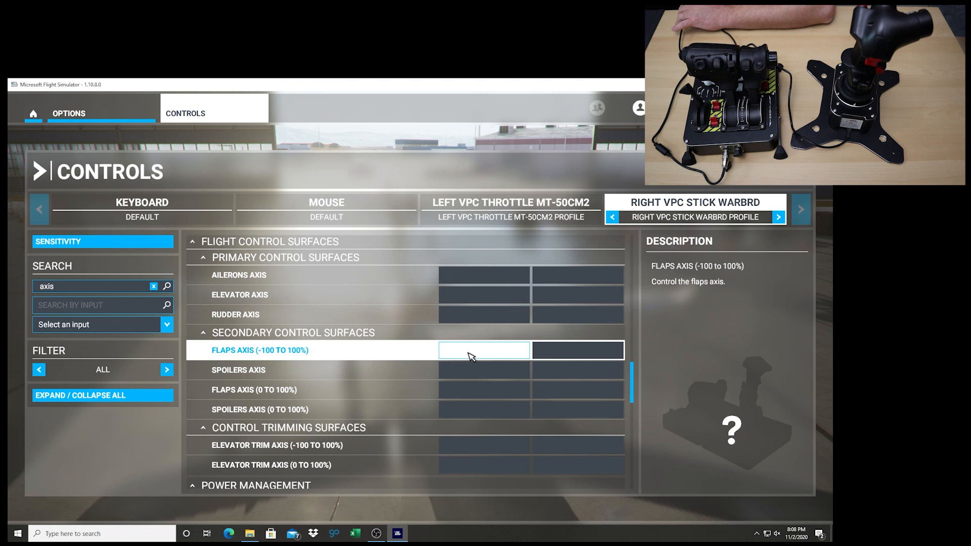
{"action": "left_click", "coordinate": [511, 205]}
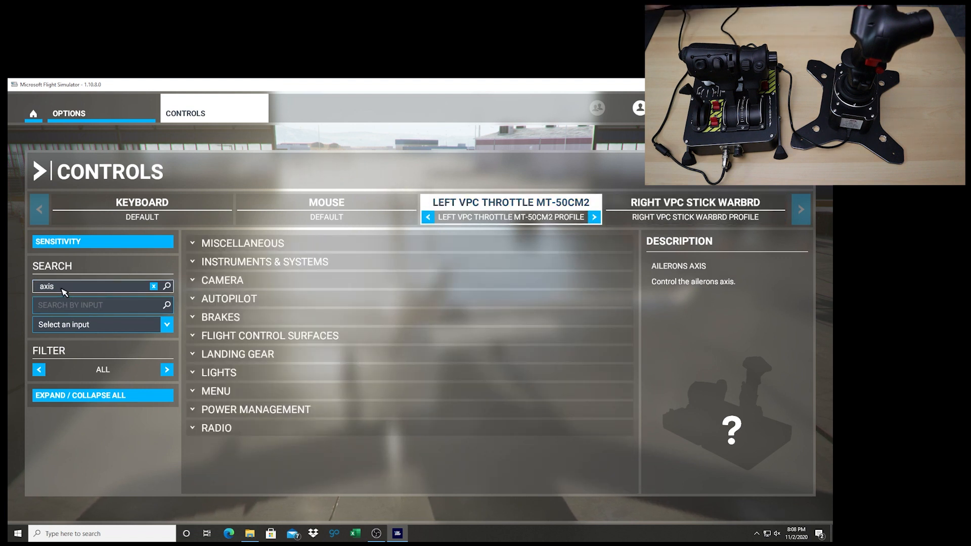
{"action": "key", "text": "BackSpace"}
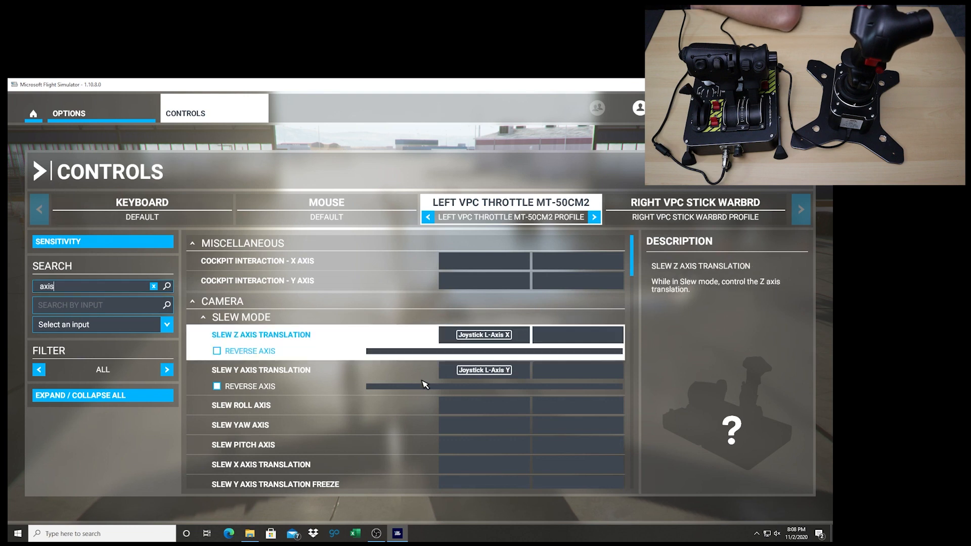
Assign the throttle's Joystick R-Axis Z to Flaps Axis (-100 to 100%) under Secondary Control Surfaces and validate it
{"action": "scroll", "coordinate": [405, 368], "scroll_direction": "down", "scroll_amount": 15}
{"action": "scroll", "coordinate": [426, 394], "scroll_direction": "up", "scroll_amount": 5}
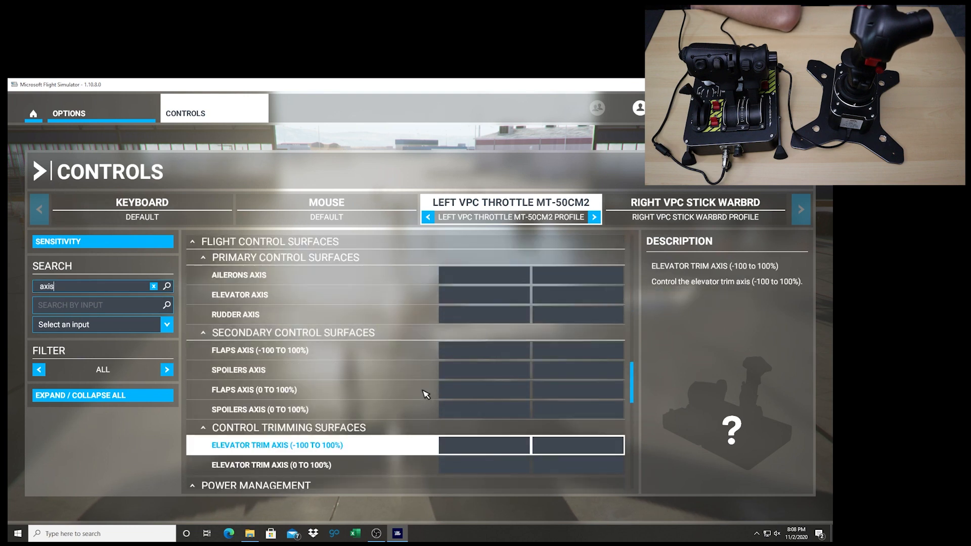
{"action": "left_click", "coordinate": [504, 353]}
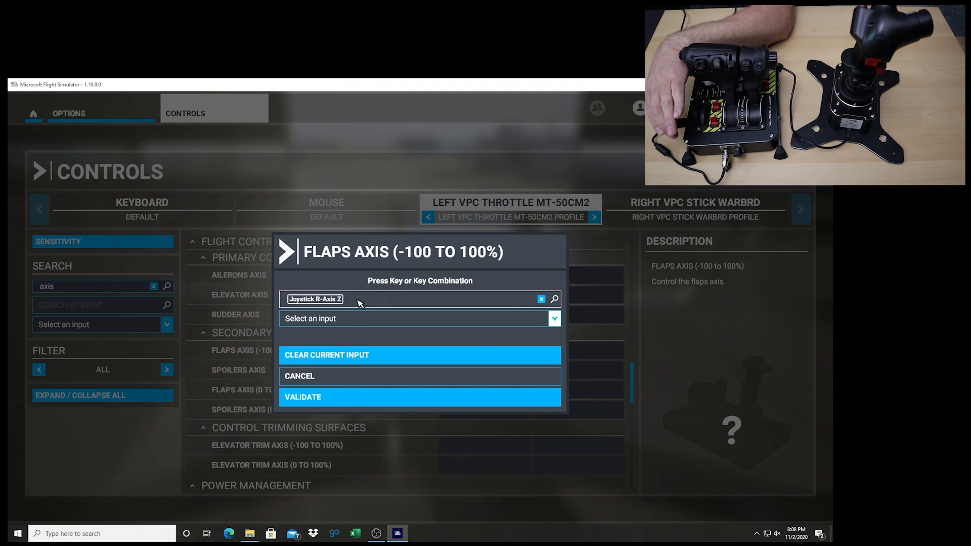
{"action": "left_click", "coordinate": [360, 398]}
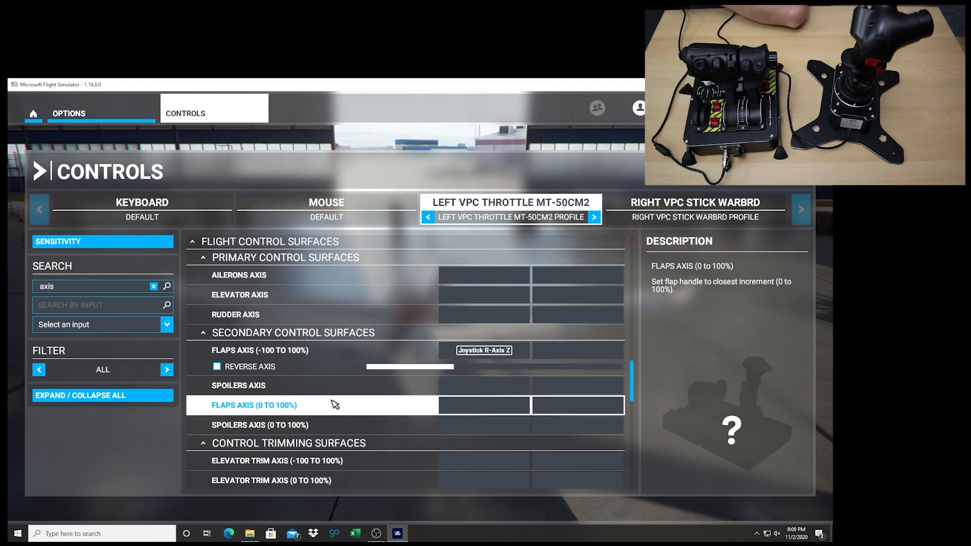
Assign Joystick R-Axis X to Throttle 1 Axis (0 to 100%) and Joystick R-Axis Y to Throttle 2 Axis (0 to 100%)
{"action": "scroll", "coordinate": [402, 419], "scroll_direction": "down", "scroll_amount": 10}
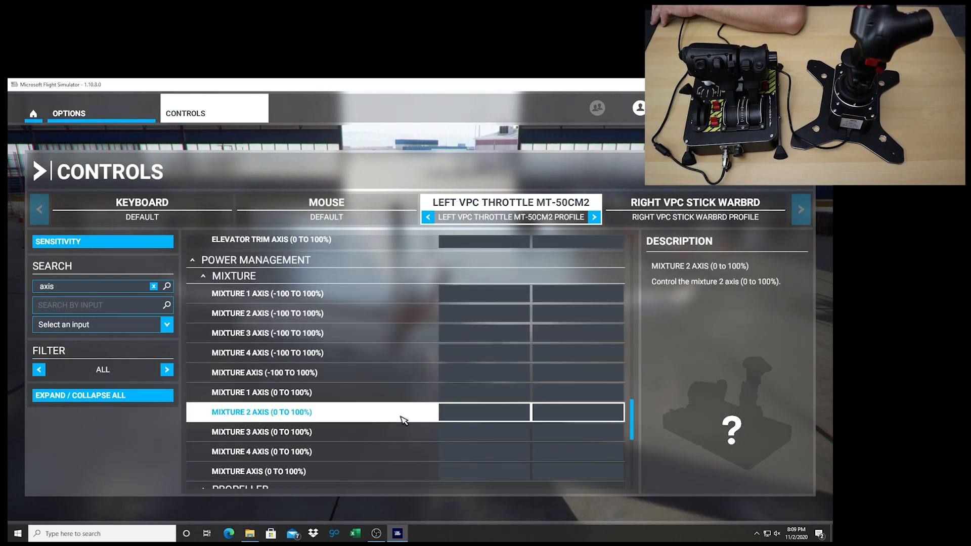
{"action": "scroll", "coordinate": [372, 439], "scroll_direction": "down", "scroll_amount": 3}
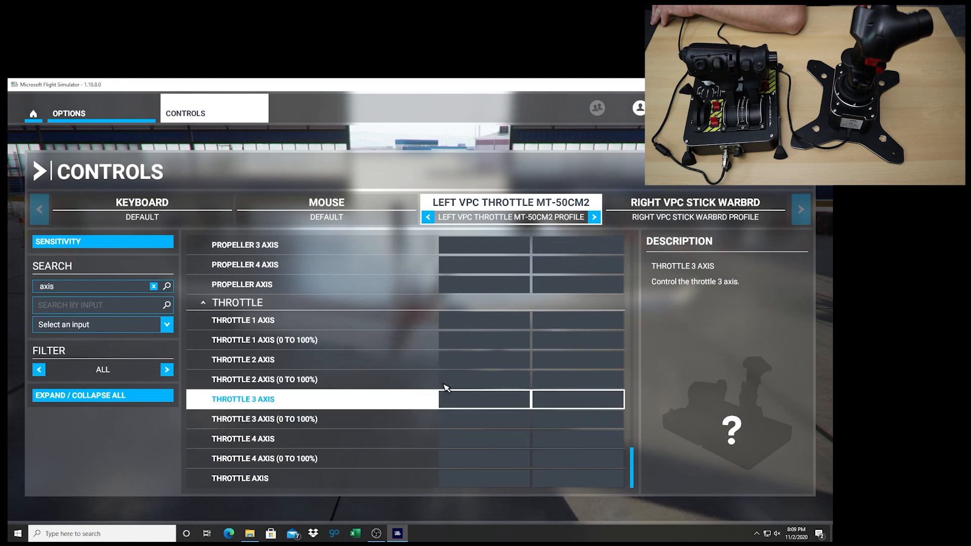
{"action": "left_click", "coordinate": [505, 342]}
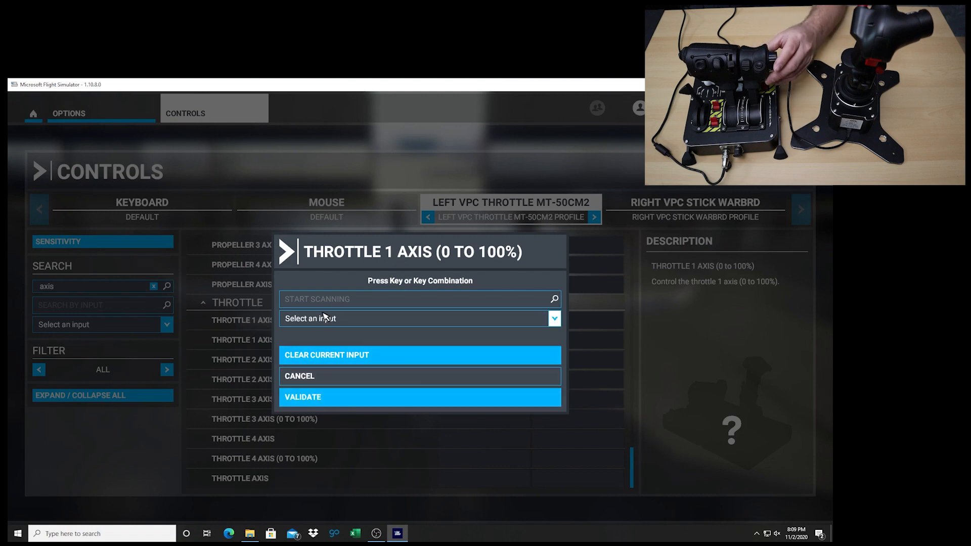
{"action": "left_click", "coordinate": [356, 299]}
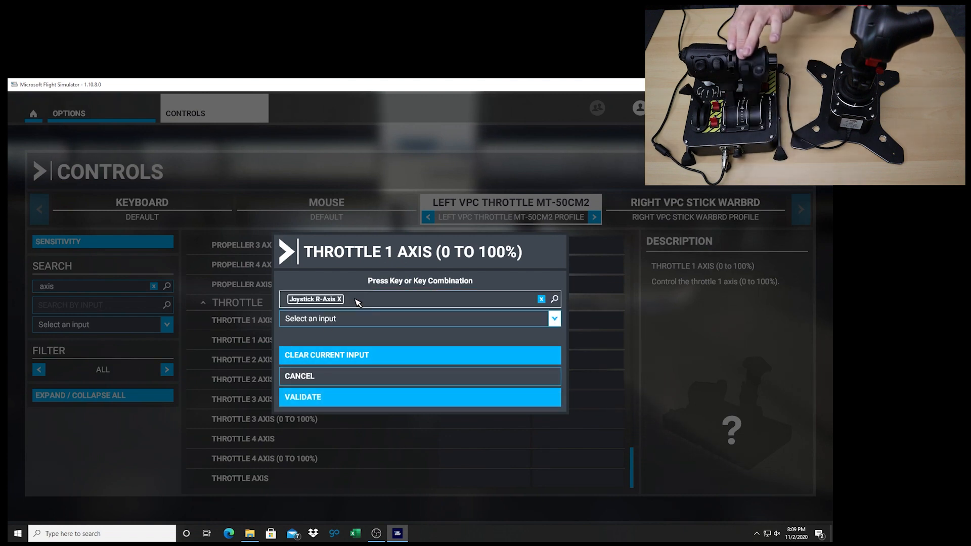
{"action": "left_click", "coordinate": [335, 399]}
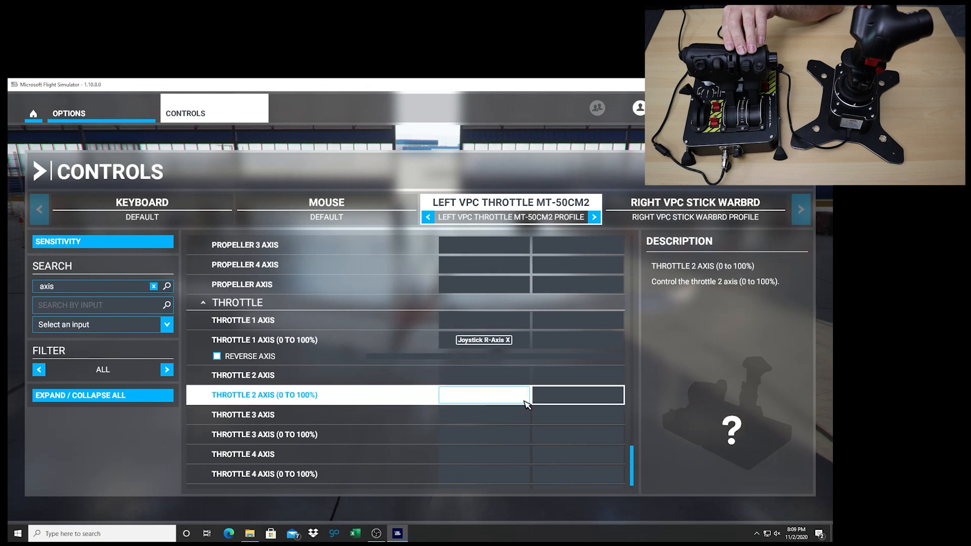
{"action": "left_click", "coordinate": [502, 399]}
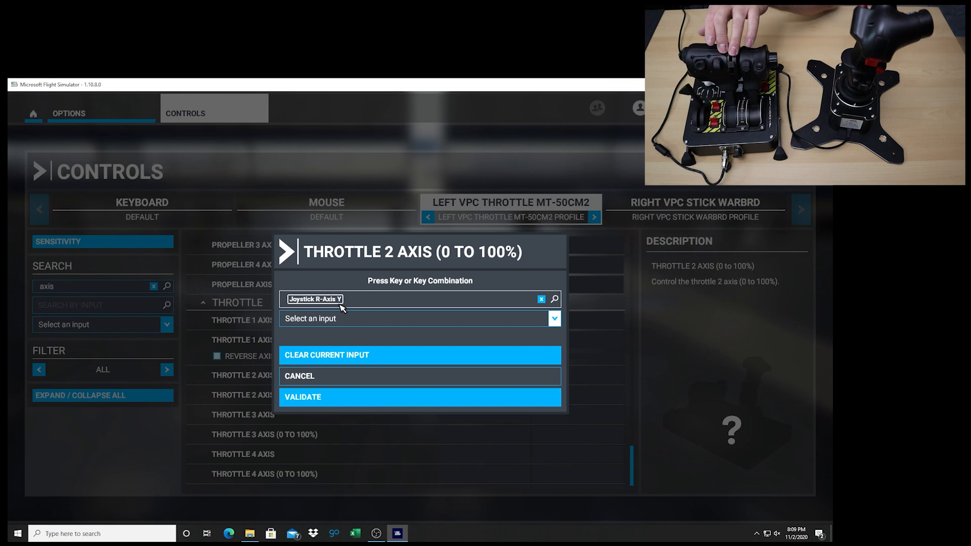
{"action": "left_click", "coordinate": [331, 400]}
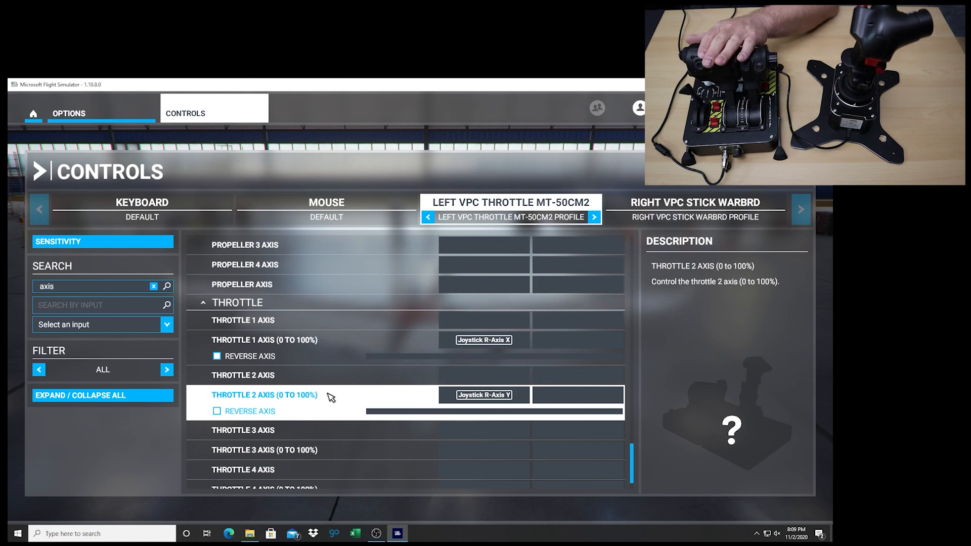
Clear the "axis" name filter from the throttle's command list and collapse all command categories
{"action": "scroll", "coordinate": [331, 400], "scroll_direction": "up", "scroll_amount": 15}
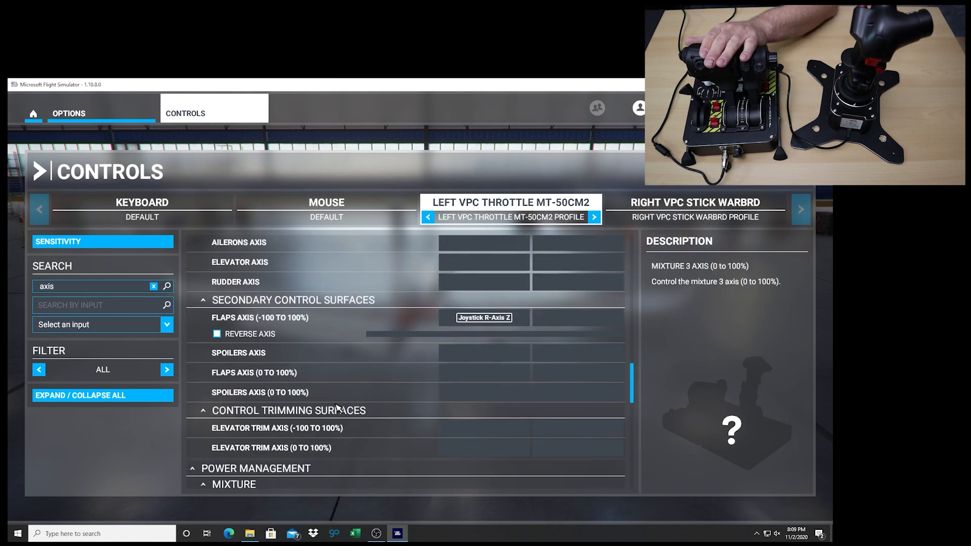
{"action": "left_click", "coordinate": [58, 292]}
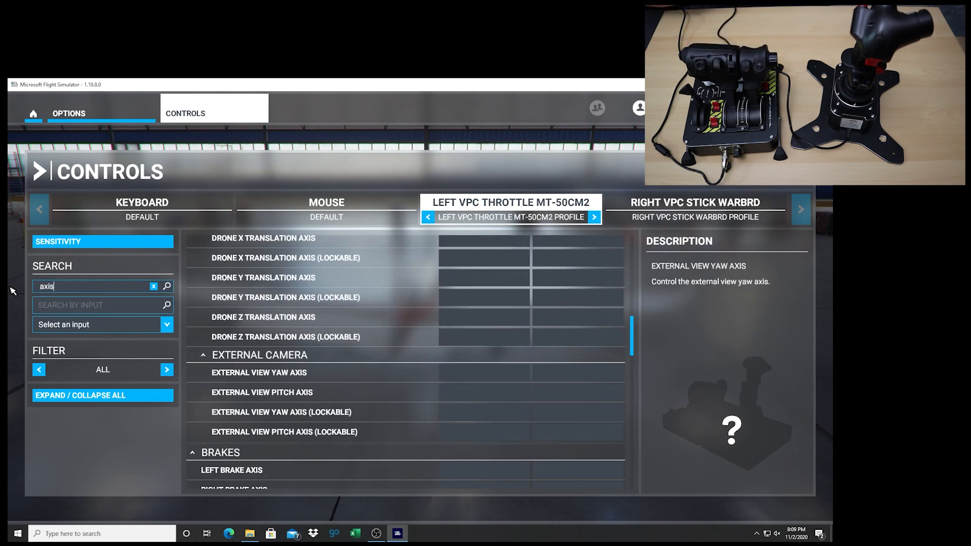
{"action": "key", "text": "BackSpace"}
{"action": "key", "text": "BackSpace"}
{"action": "key", "text": "BackSpace"}
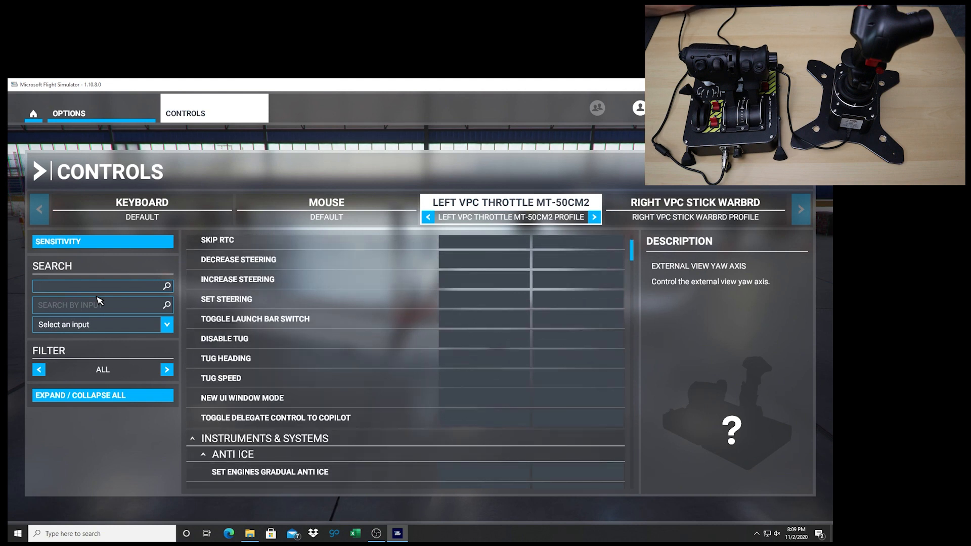
{"action": "left_click", "coordinate": [127, 397]}
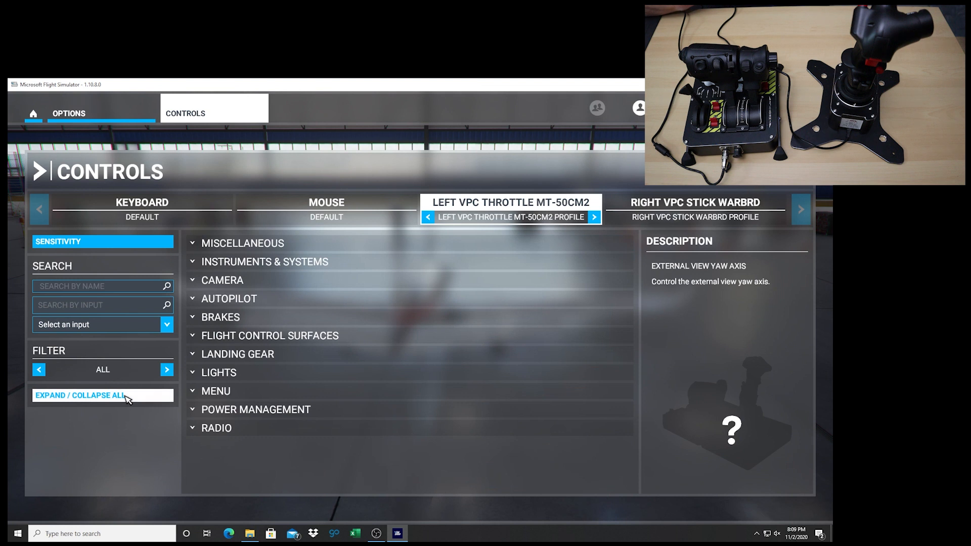
In the Autopilot category, assign the throttle's Joystick Button 44 to Autopilot Approach Hold Off
{"action": "left_click", "coordinate": [226, 301]}
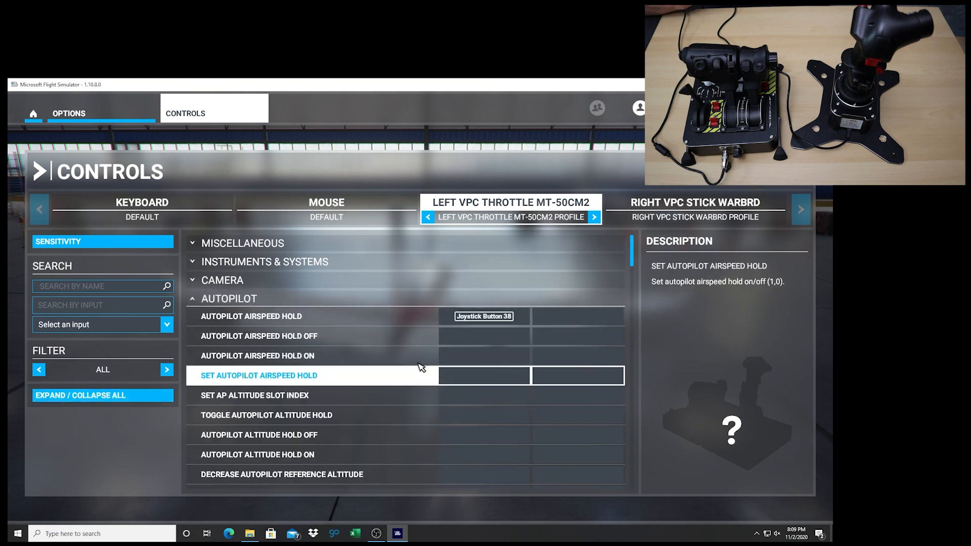
{"action": "scroll", "coordinate": [492, 352], "scroll_direction": "down", "scroll_amount": 1}
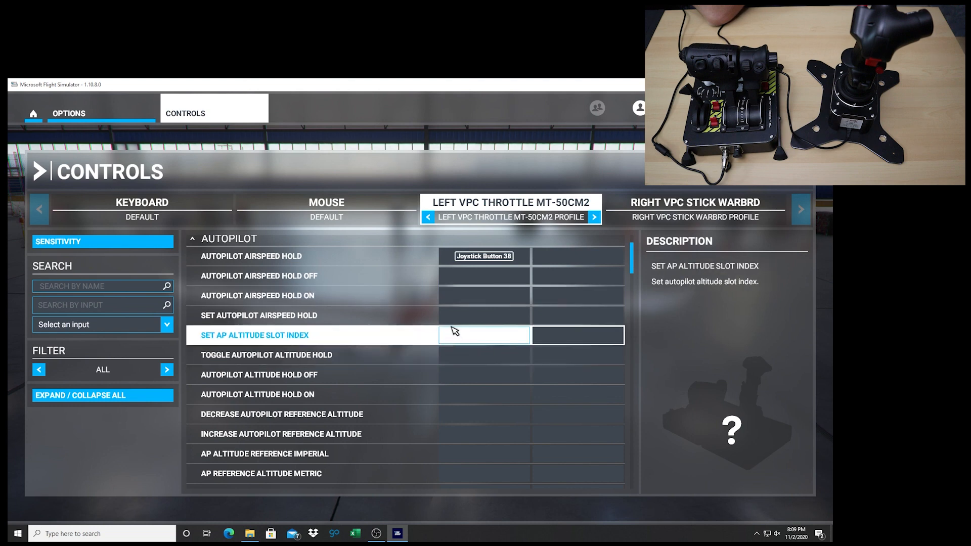
{"action": "scroll", "coordinate": [475, 385], "scroll_direction": "down", "scroll_amount": 3}
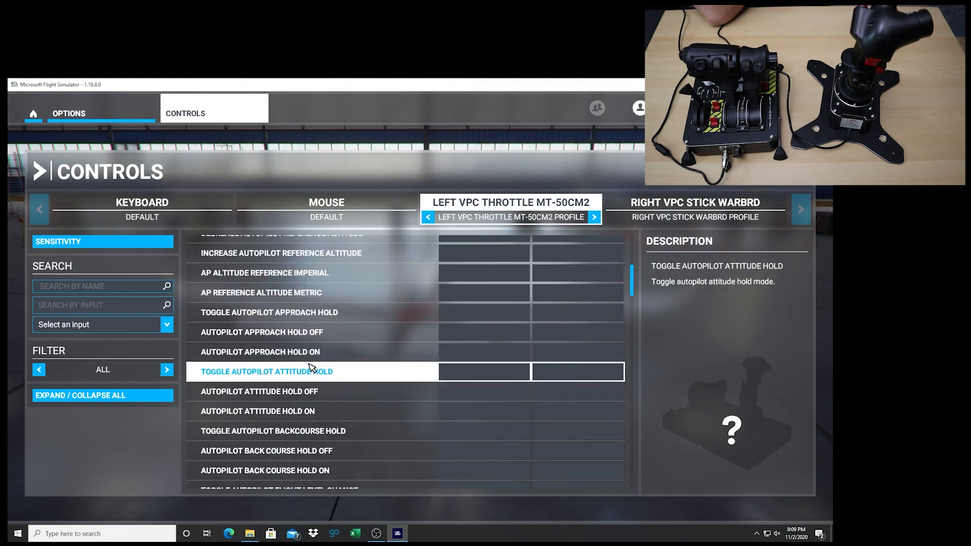
{"action": "left_click", "coordinate": [479, 334]}
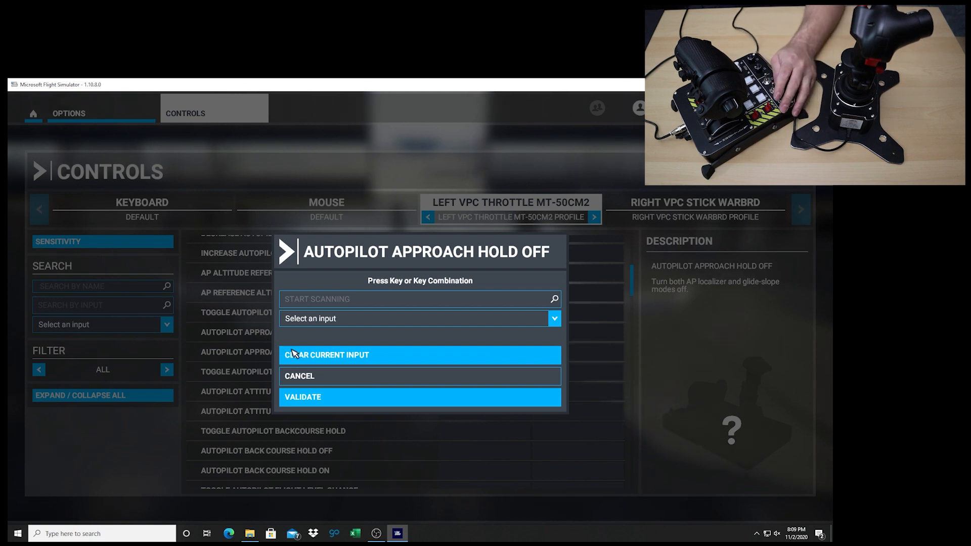
{"action": "left_click", "coordinate": [316, 299]}
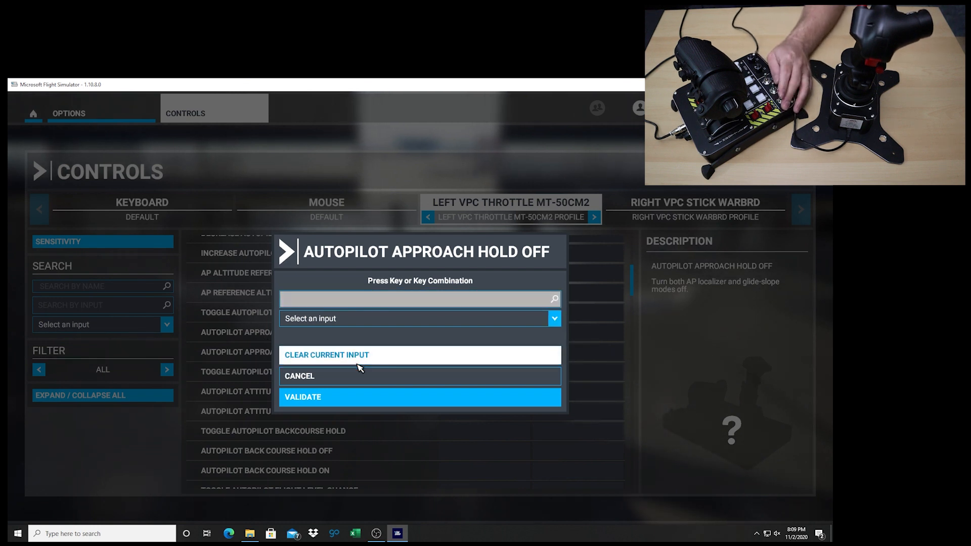
{"action": "left_click", "coordinate": [353, 397]}
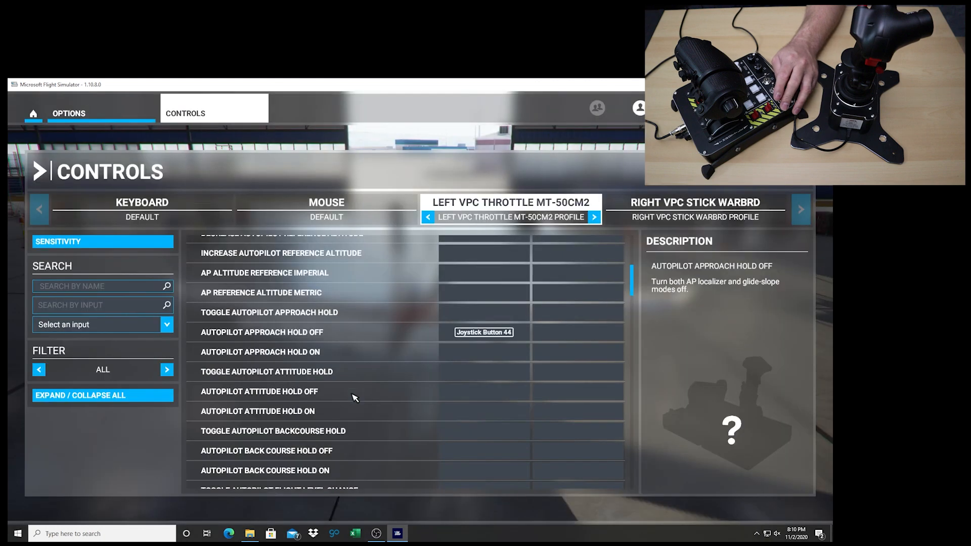
Assign the throttle's Joystick Button 45 to Autopilot Approach Hold On and validate it
{"action": "left_click", "coordinate": [484, 355]}
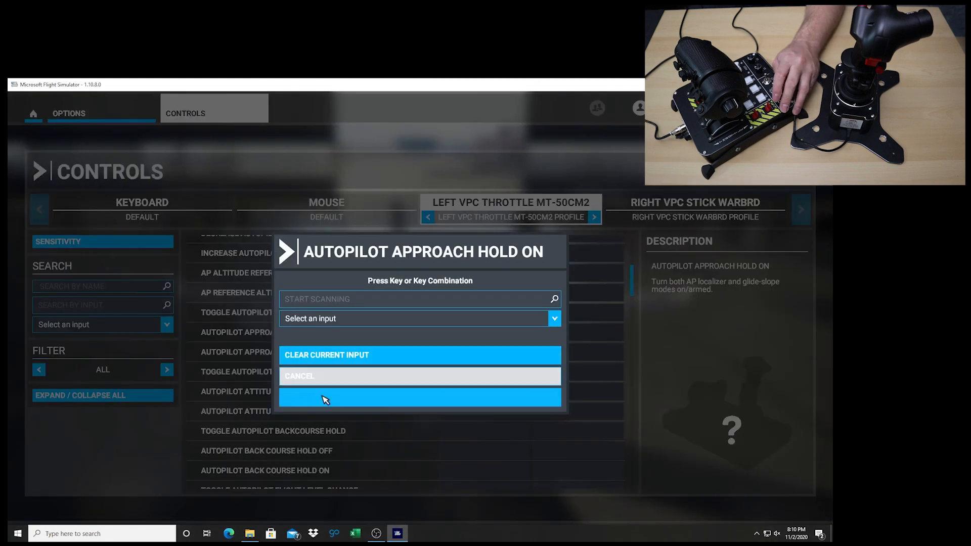
{"action": "left_click", "coordinate": [330, 302]}
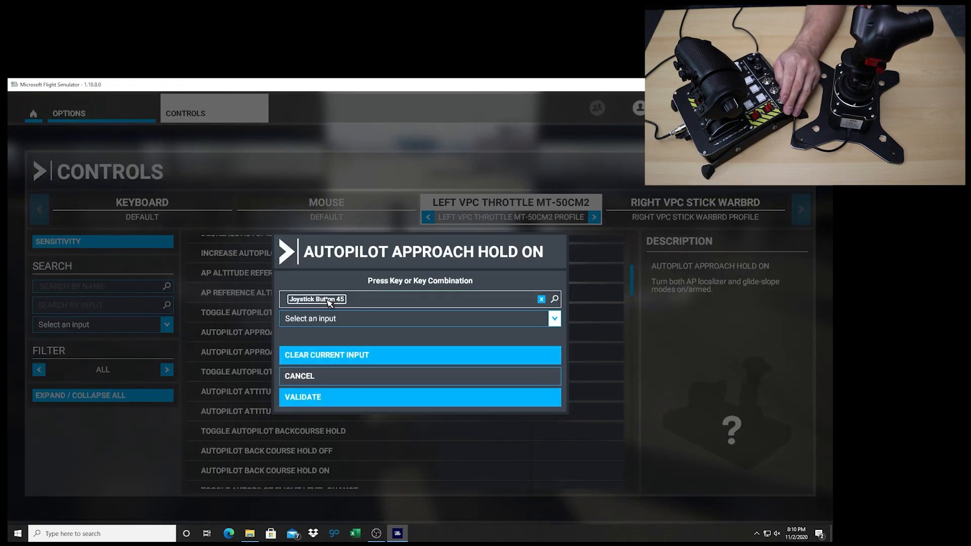
{"action": "left_click", "coordinate": [344, 397]}
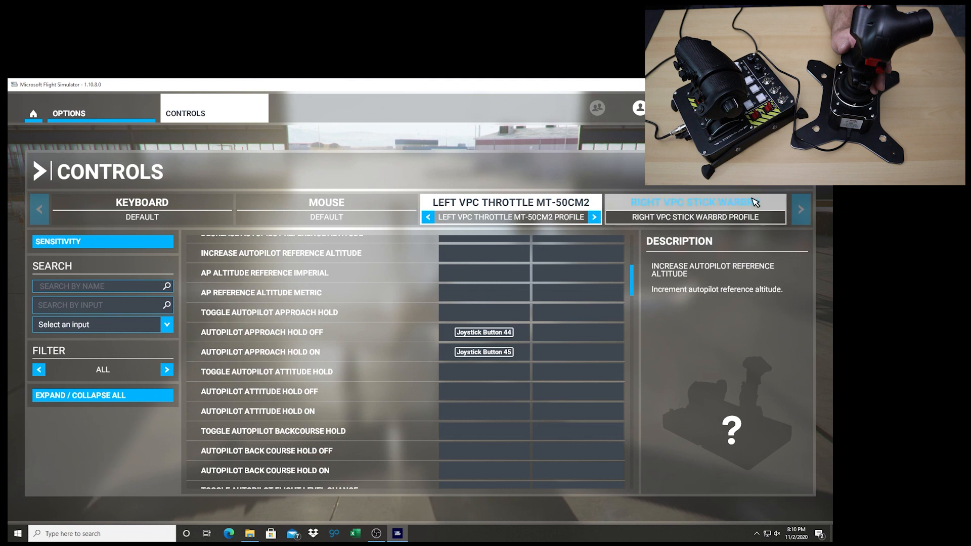
Switch to the WarBRD stick's controls and filter its command list by the name "axis"
{"action": "left_click", "coordinate": [657, 216]}
{"action": "left_click", "coordinate": [90, 287]}
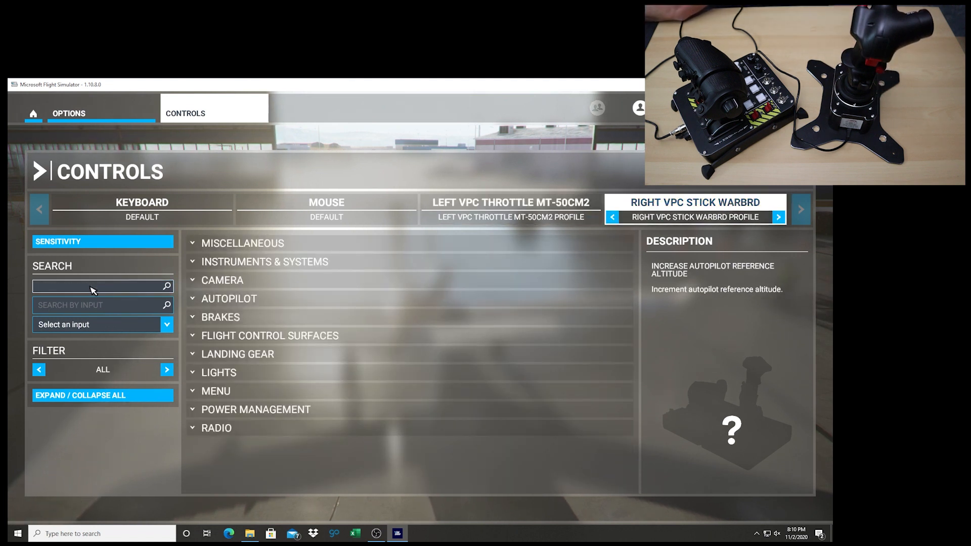
{"action": "type", "text": "axis"}
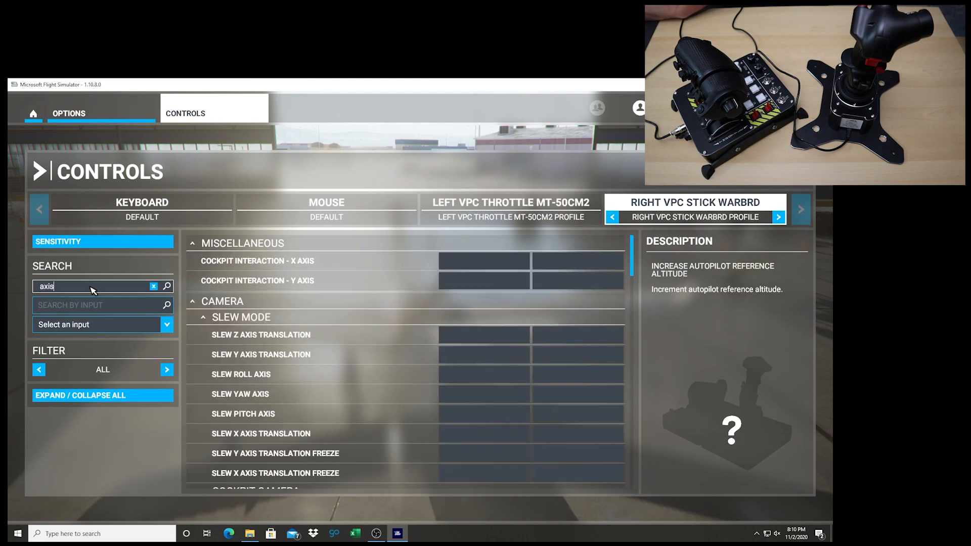
Assign the stick's Joystick L-Axis X to Ailerons Axis under Primary Control Surfaces and validate it
{"action": "scroll", "coordinate": [466, 401], "scroll_direction": "down", "scroll_amount": 15}
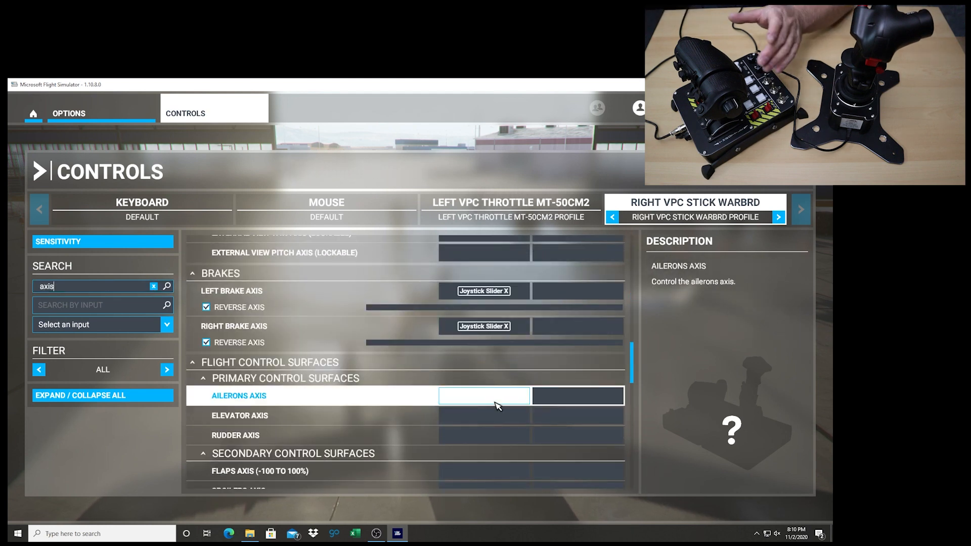
{"action": "left_click", "coordinate": [498, 402]}
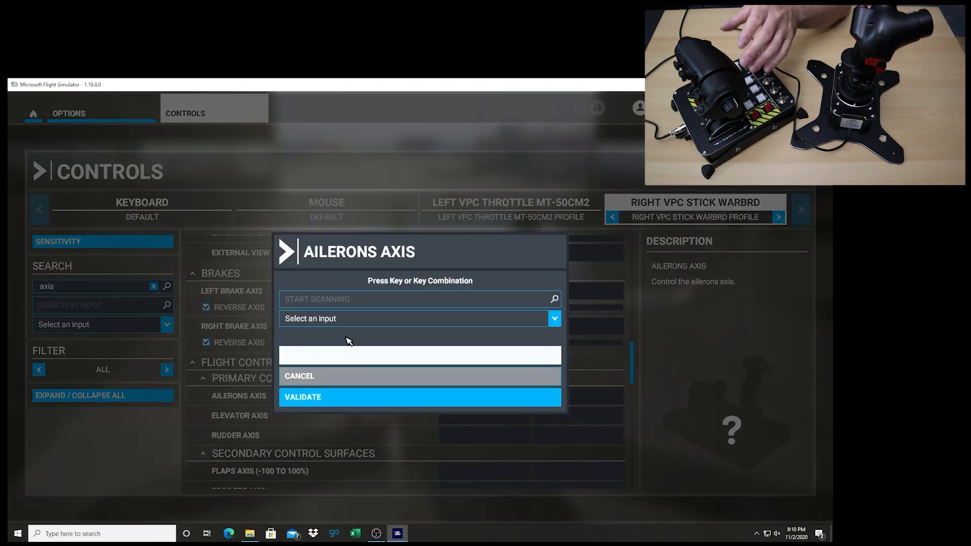
{"action": "left_click", "coordinate": [340, 303]}
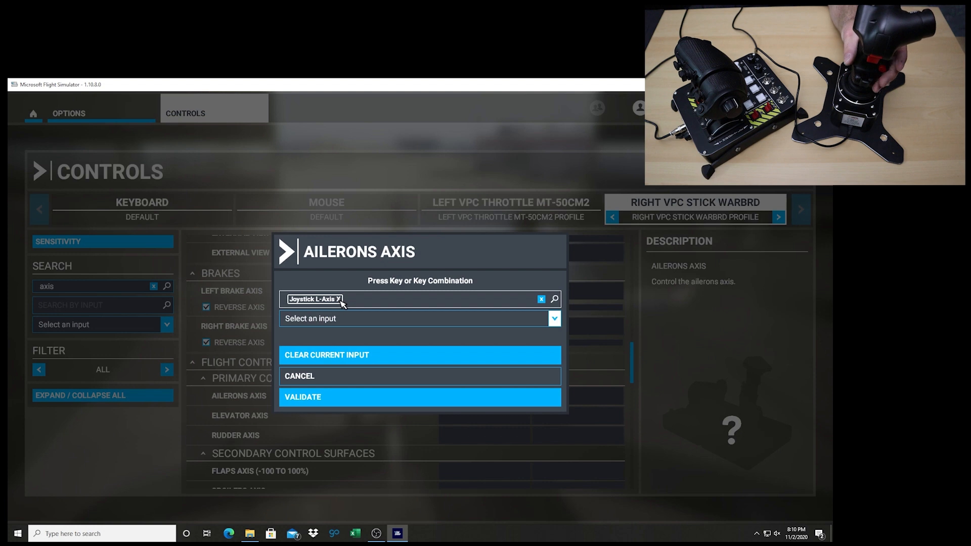
{"action": "left_click", "coordinate": [328, 397]}
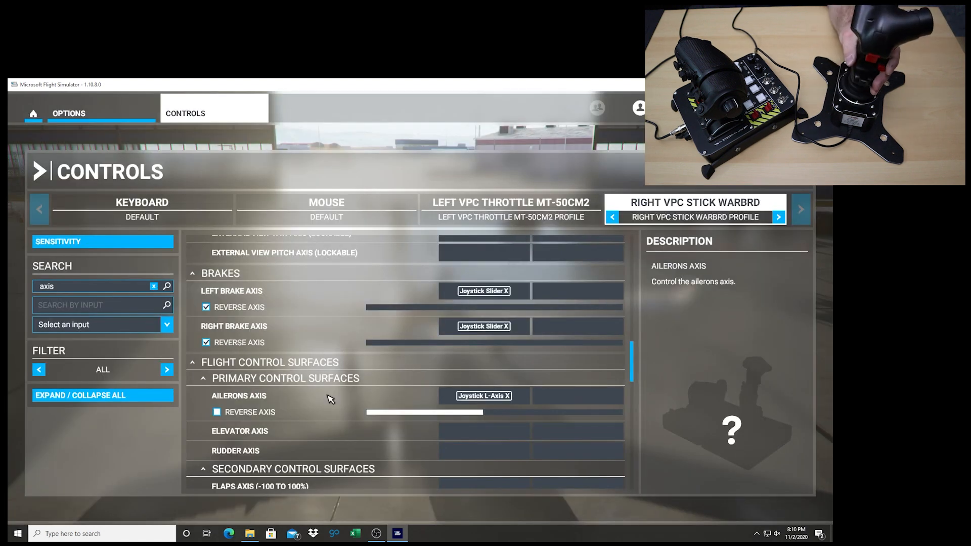
Assign the stick's Joystick L-Axis Y to Elevator Axis and validate it
{"action": "left_click", "coordinate": [472, 432]}
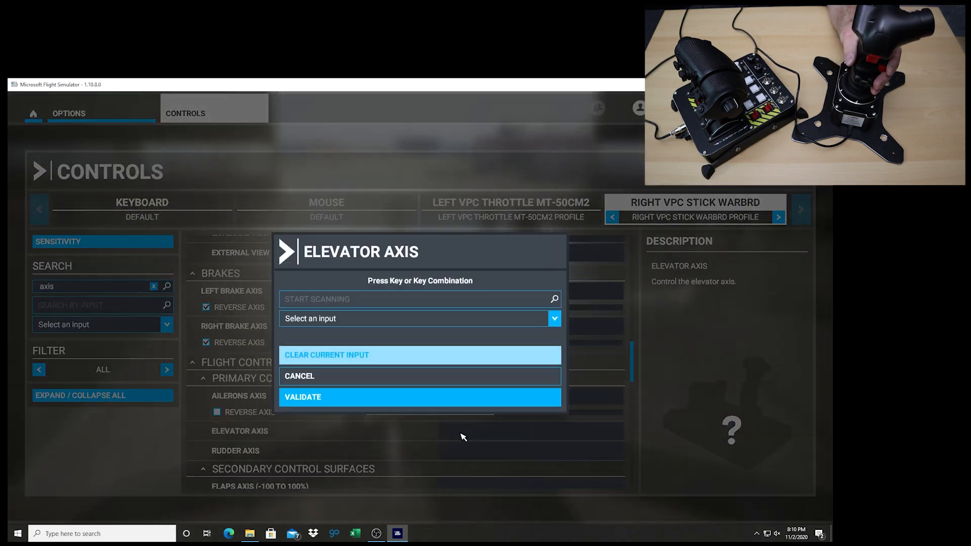
{"action": "left_click", "coordinate": [330, 302]}
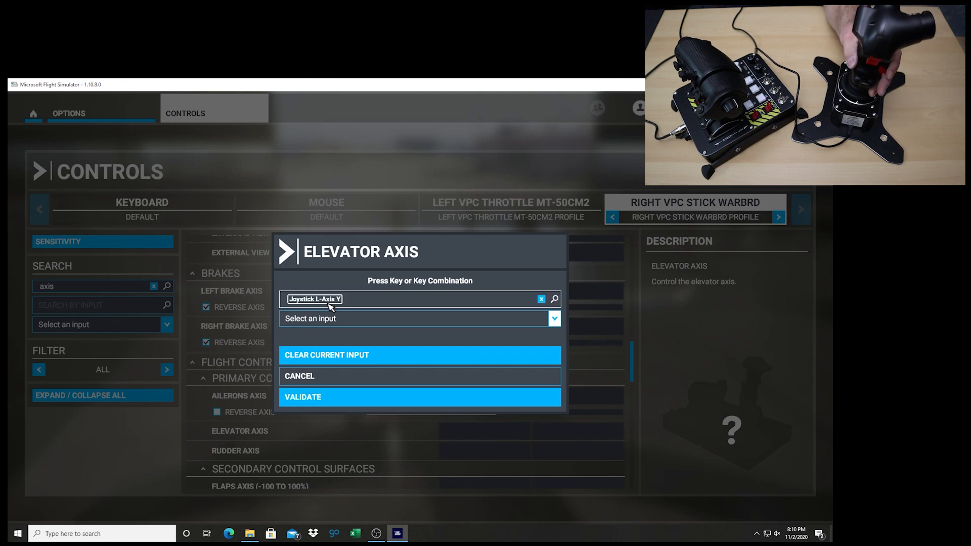
{"action": "left_click", "coordinate": [447, 401]}
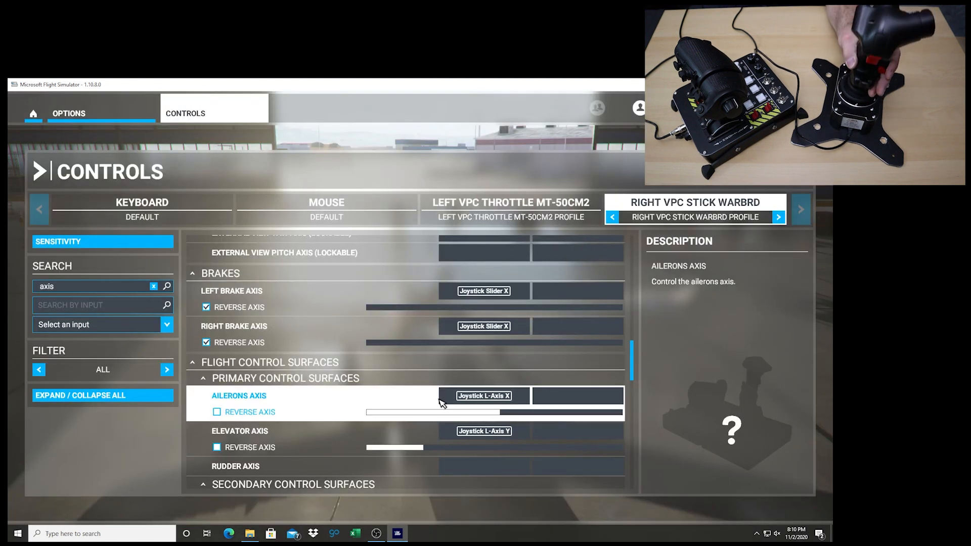
Assign the stick's Joystick L-Axis Z to Rudder Axis and validate it
{"action": "left_click", "coordinate": [486, 466]}
{"action": "left_click", "coordinate": [336, 300]}
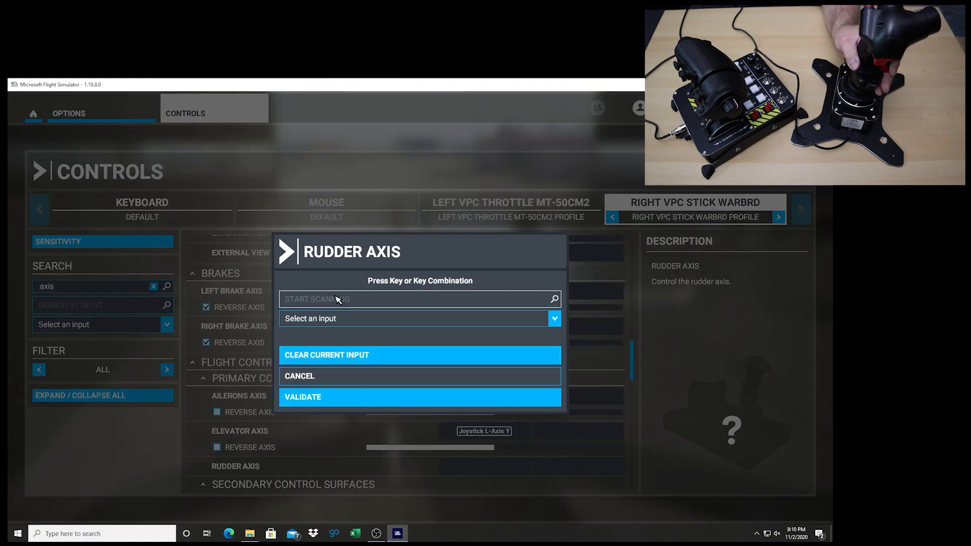
{"action": "left_click", "coordinate": [388, 397]}
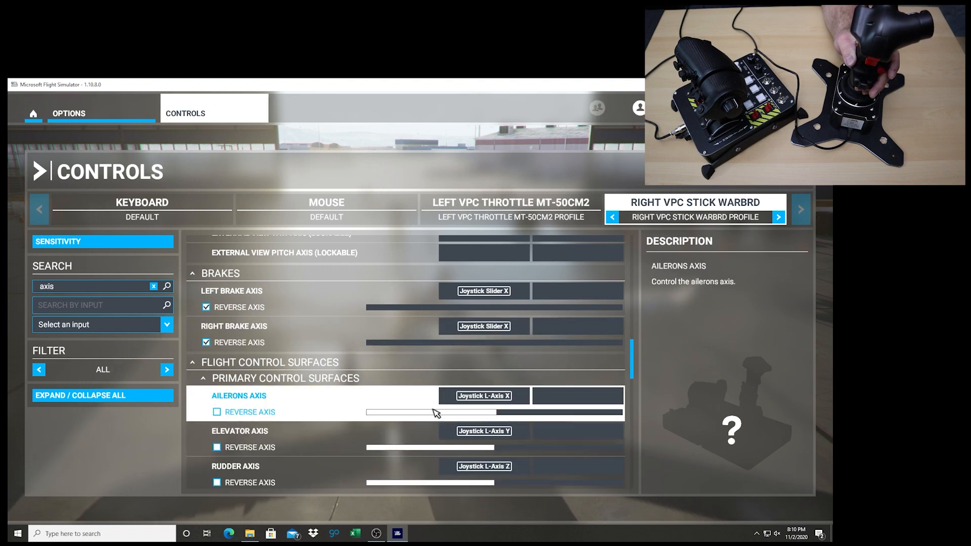
{"action": "scroll", "coordinate": [380, 350], "scroll_direction": "up", "scroll_amount": 15}
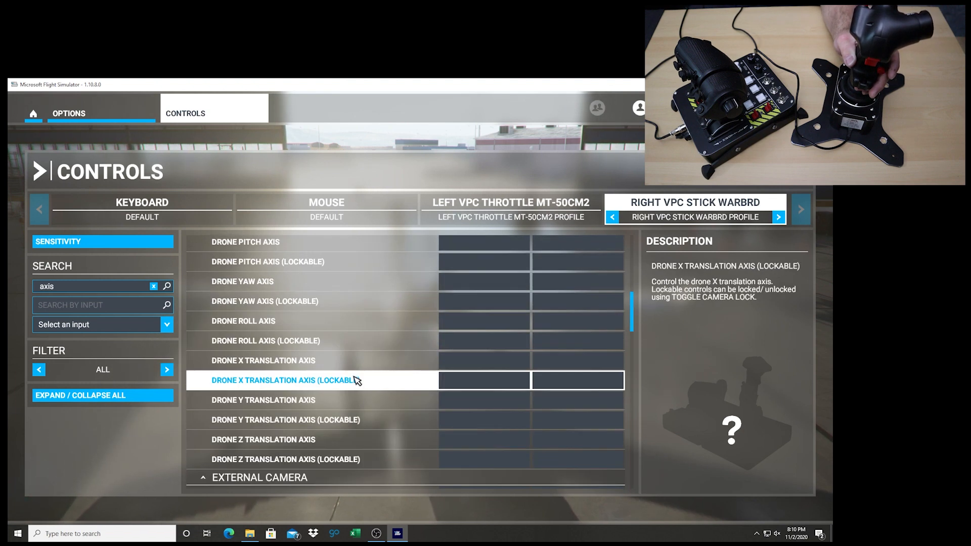